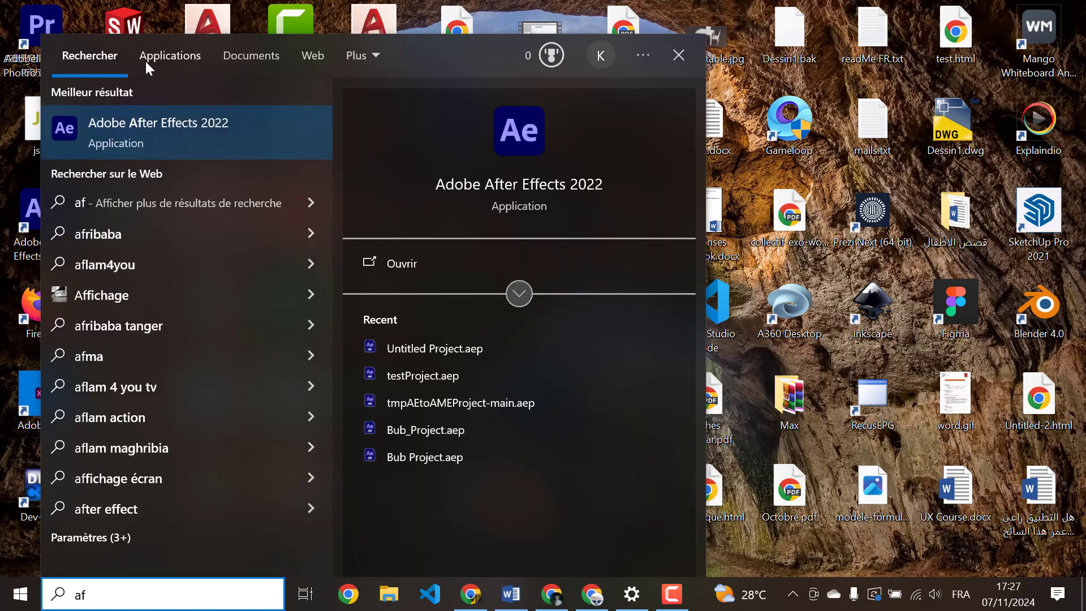
- Open Adobe After Effects 2022, maximize its window and start a new project
click(138, 138)
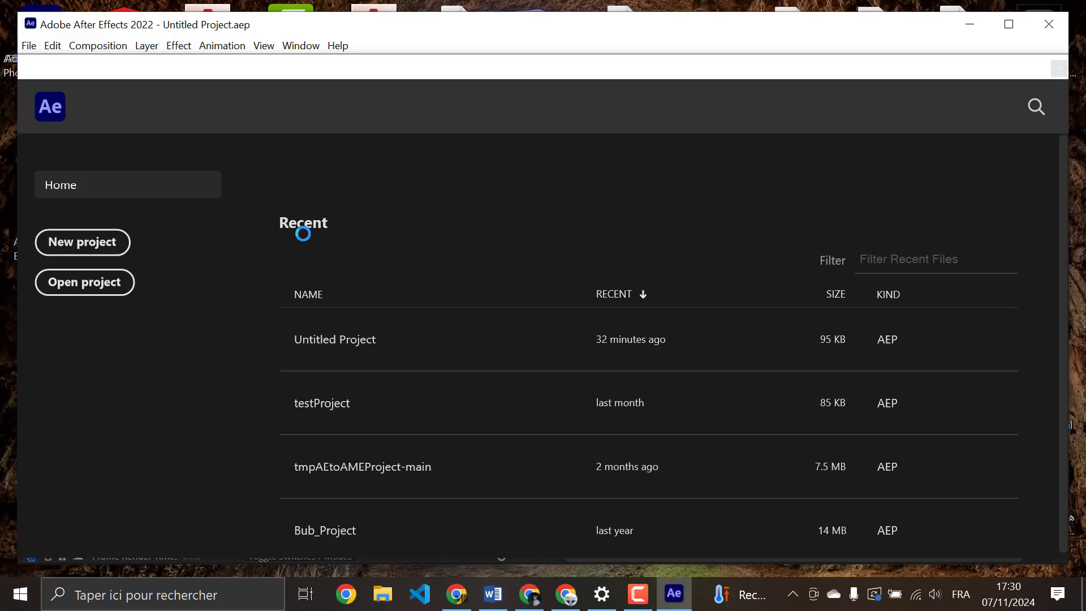
click(1009, 24)
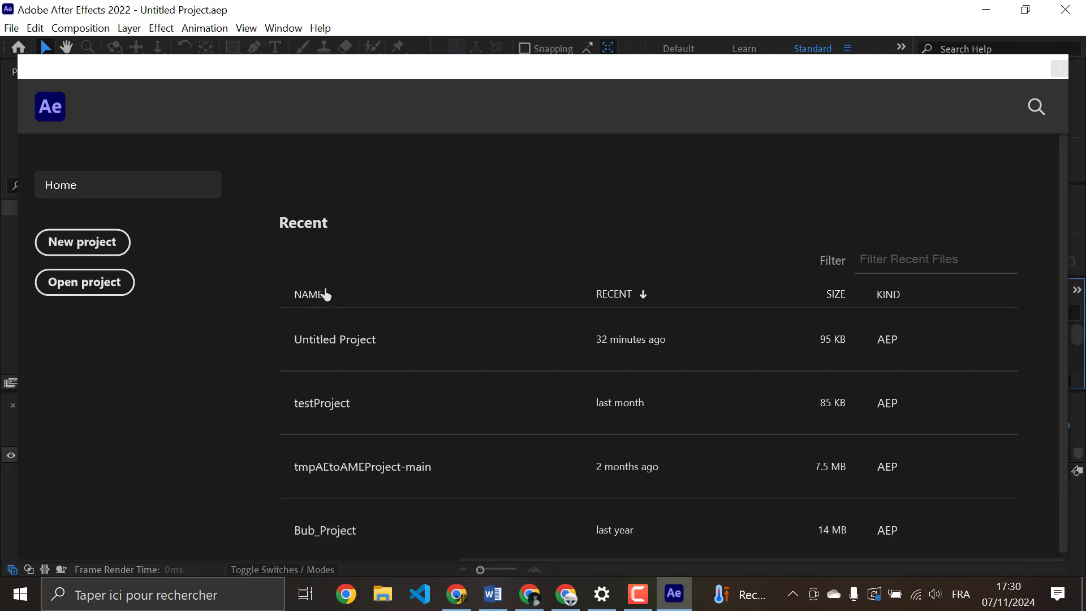
scroll(377, 406, down, 1)
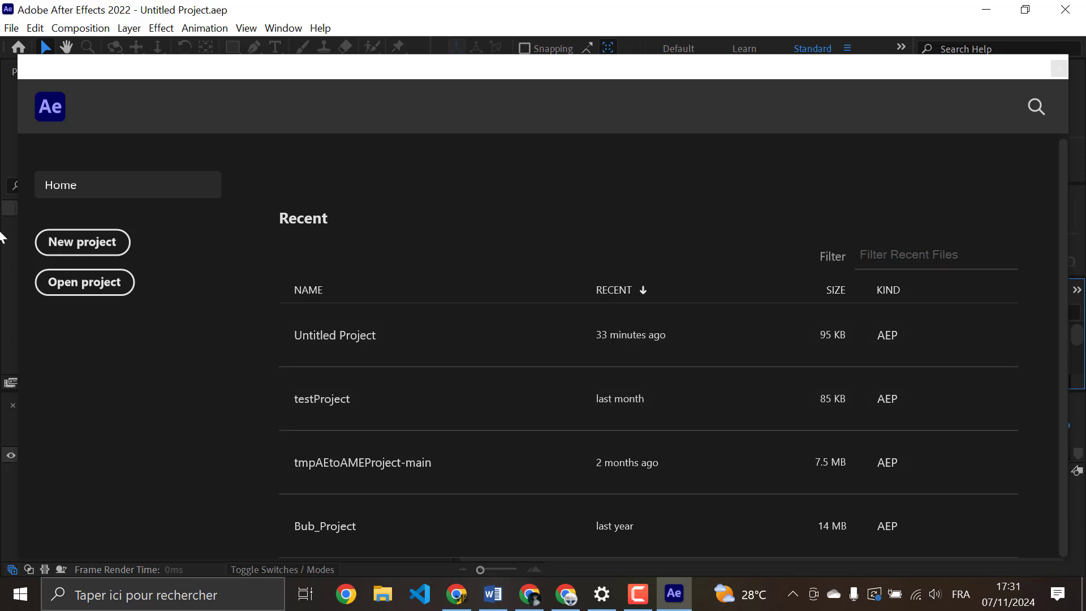
click(82, 242)
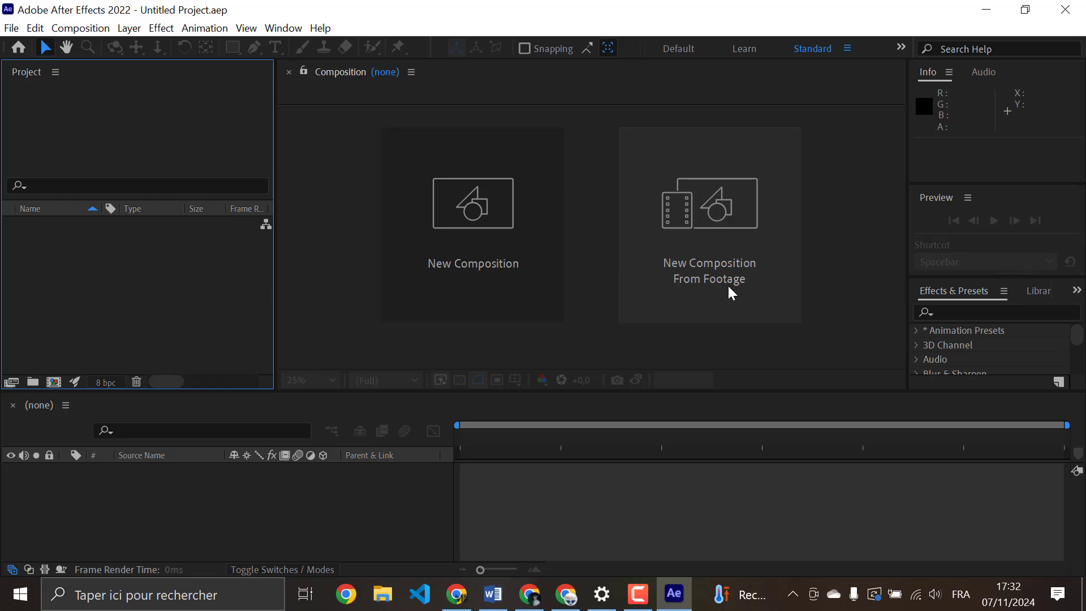
- Start a new composition named "first Project 24-25" using the HDTV 1080 24 preset
click(702, 225)
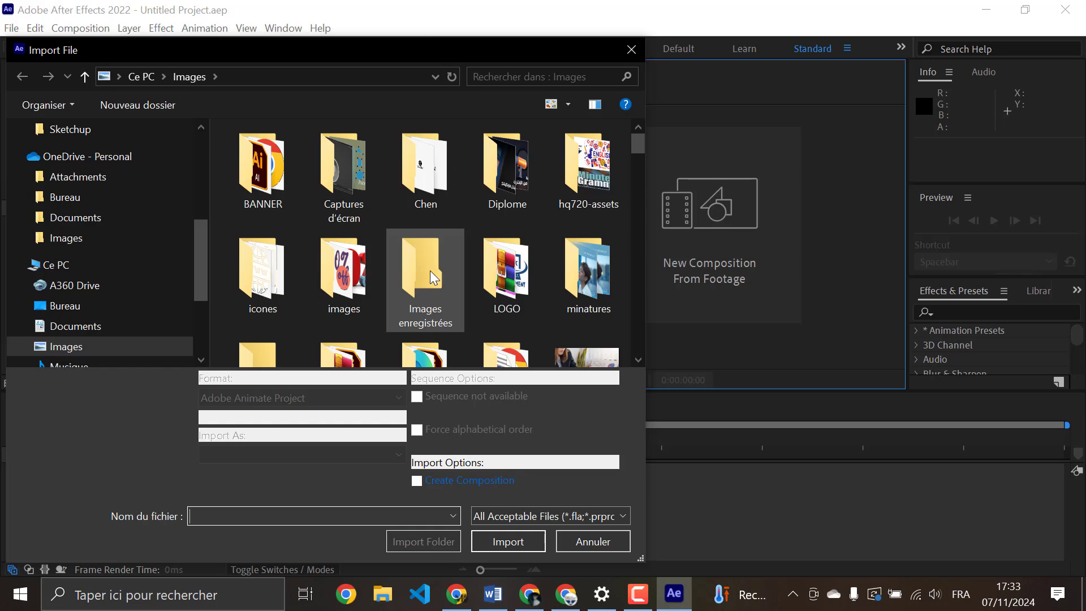
click(592, 542)
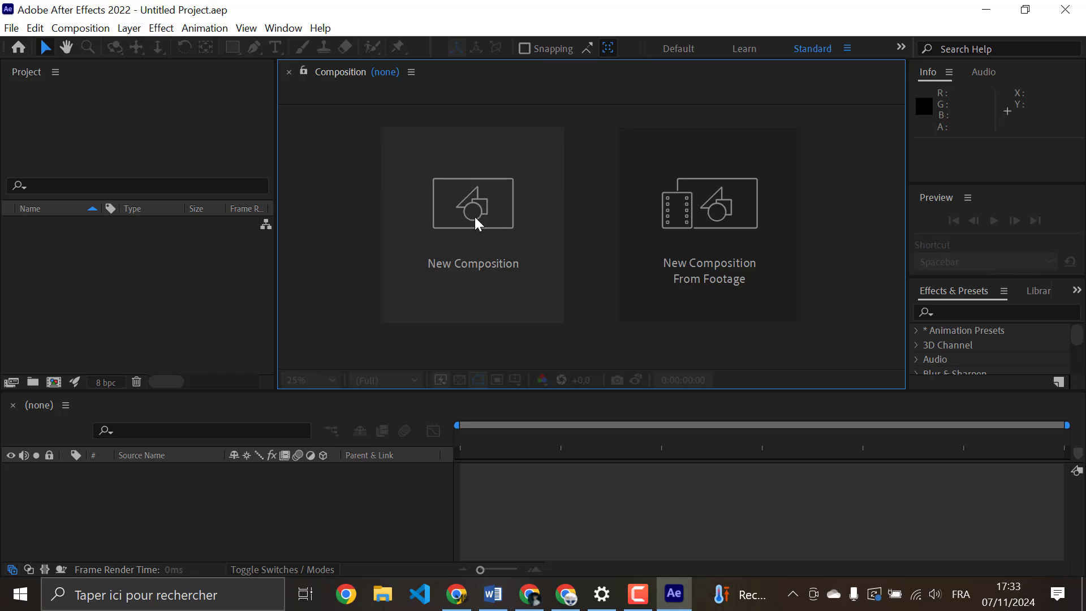
click(474, 216)
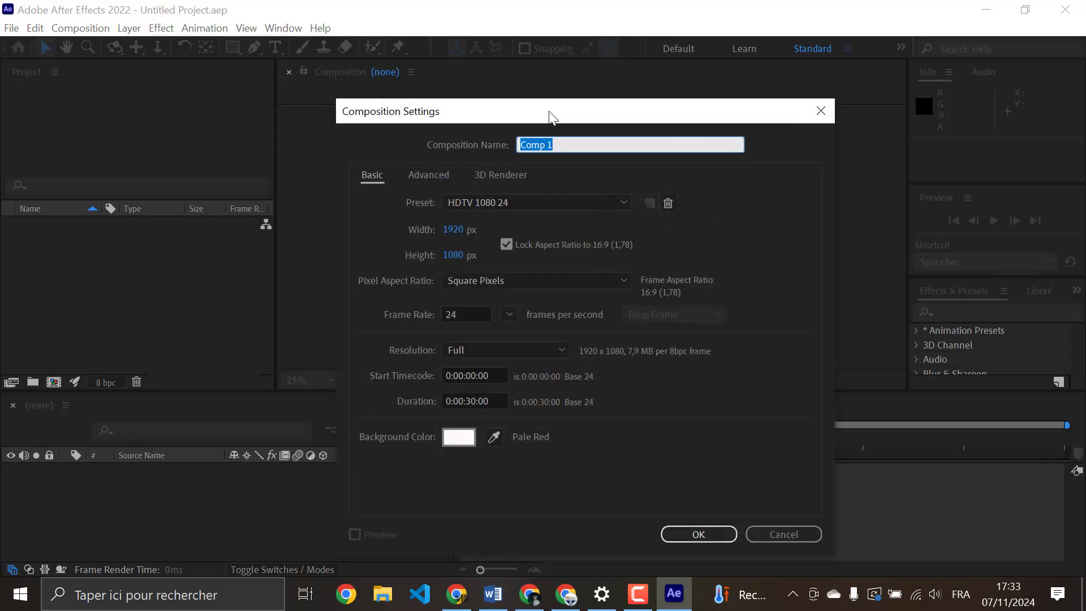
drag(549, 116, 516, 70)
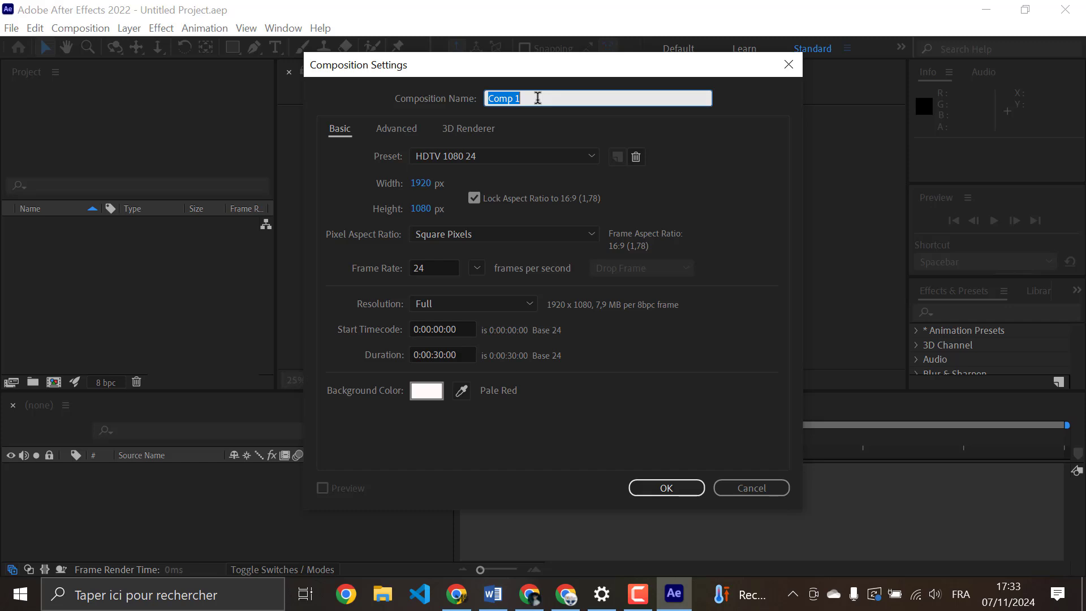
text(first Project 24-25)
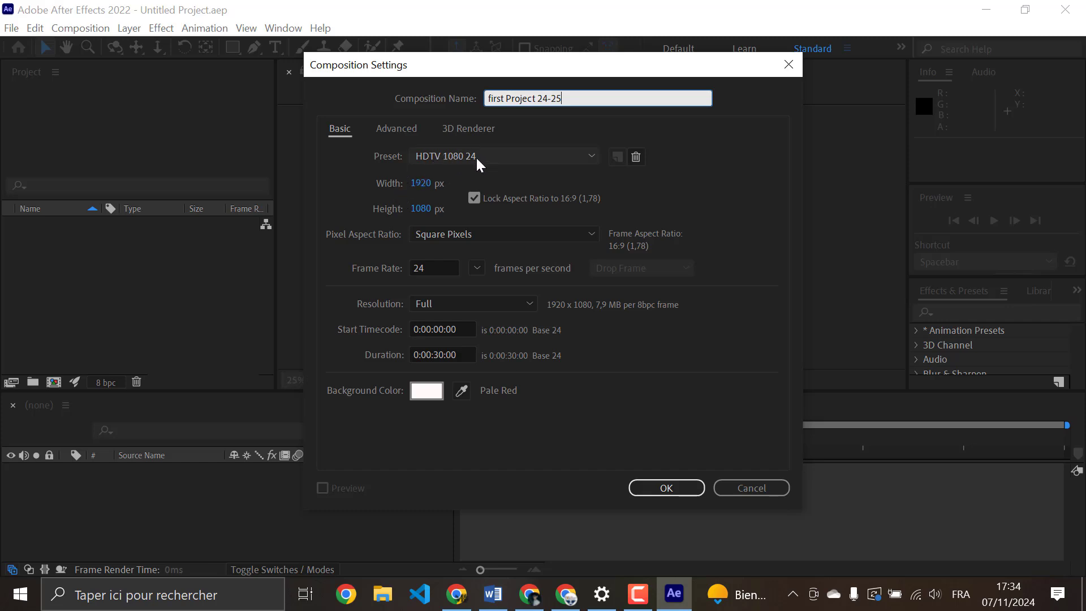
click(592, 156)
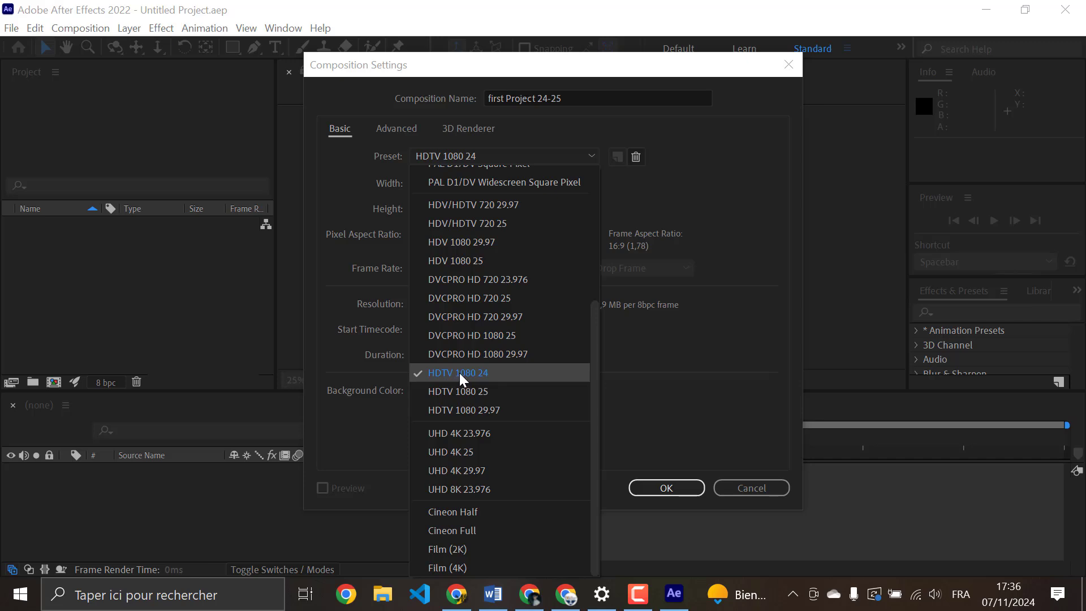
click(459, 373)
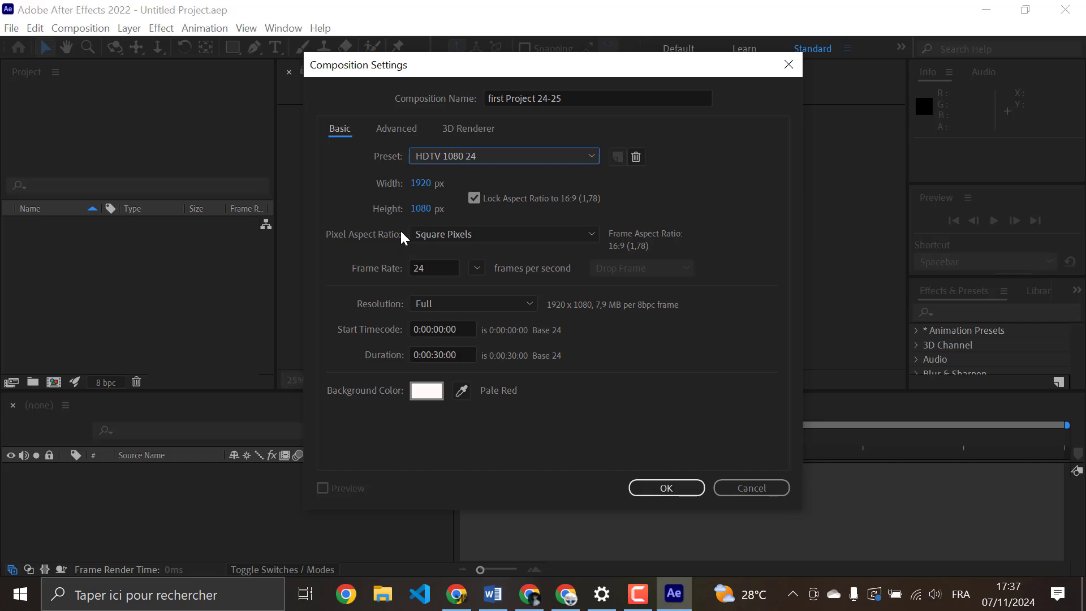
click(425, 268)
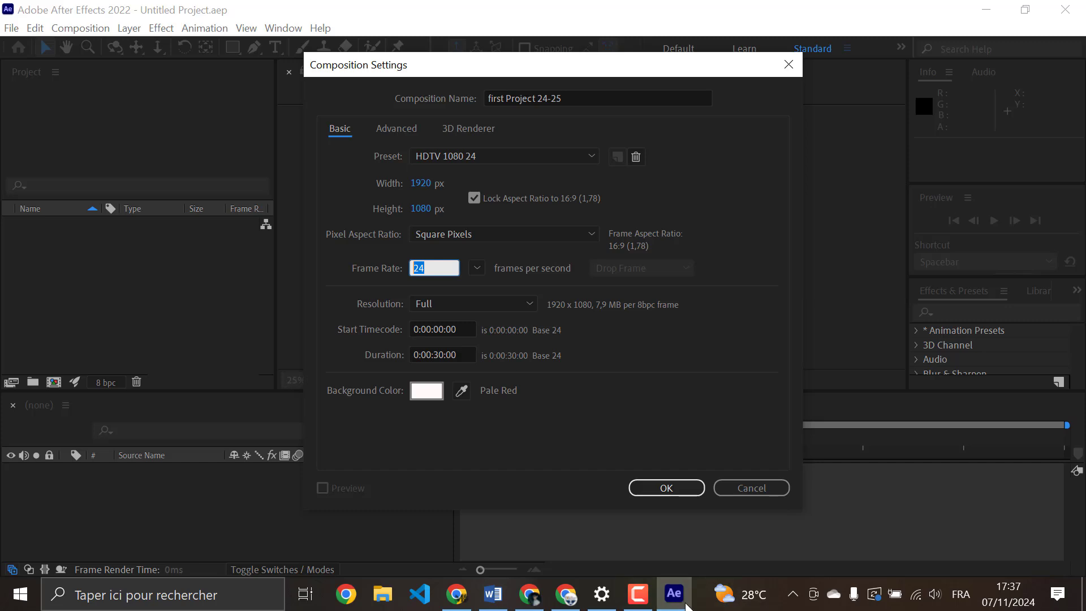
- Switch to Paint 3D and create a new blank drawing
click(16, 602)
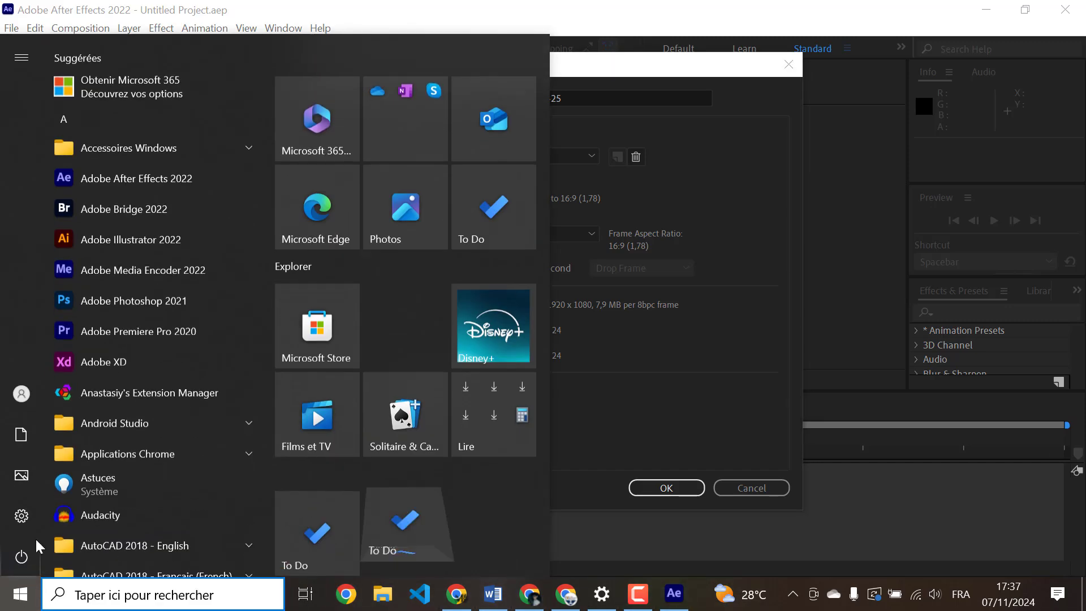
click(107, 597)
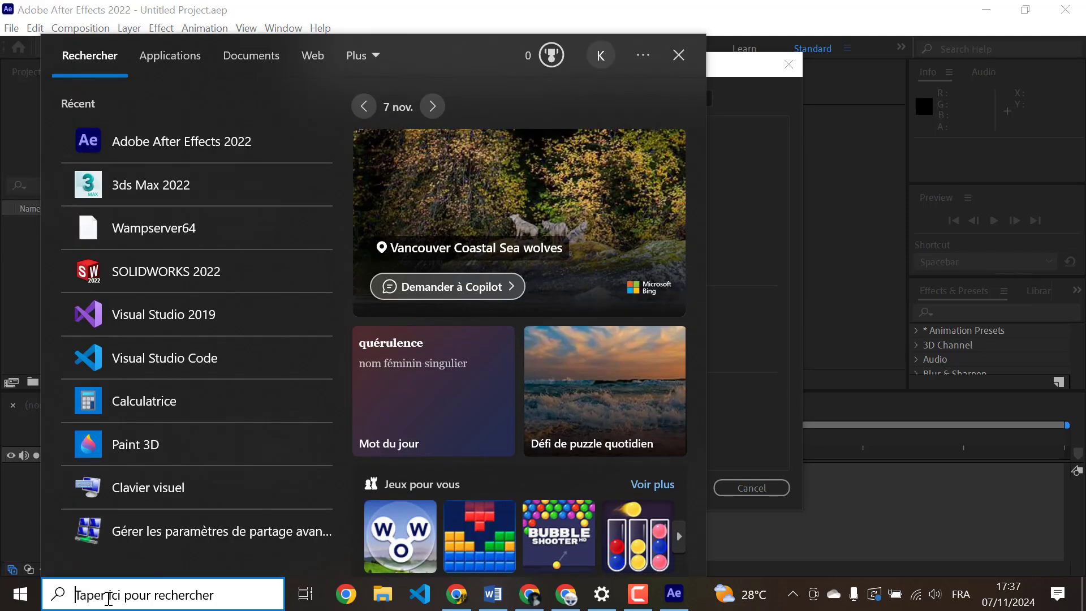
text(pai)
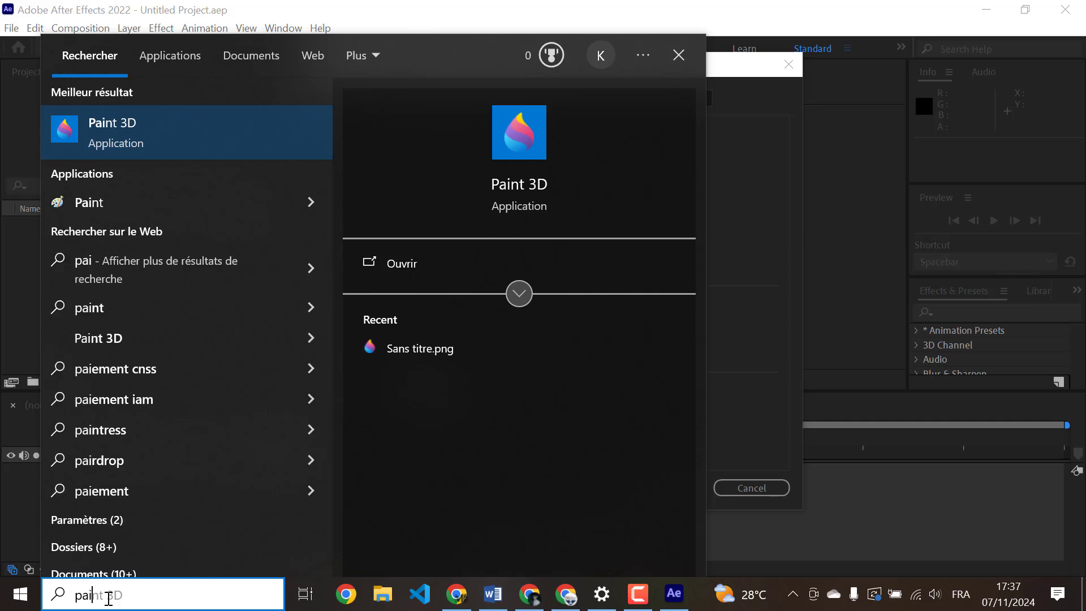
click(131, 116)
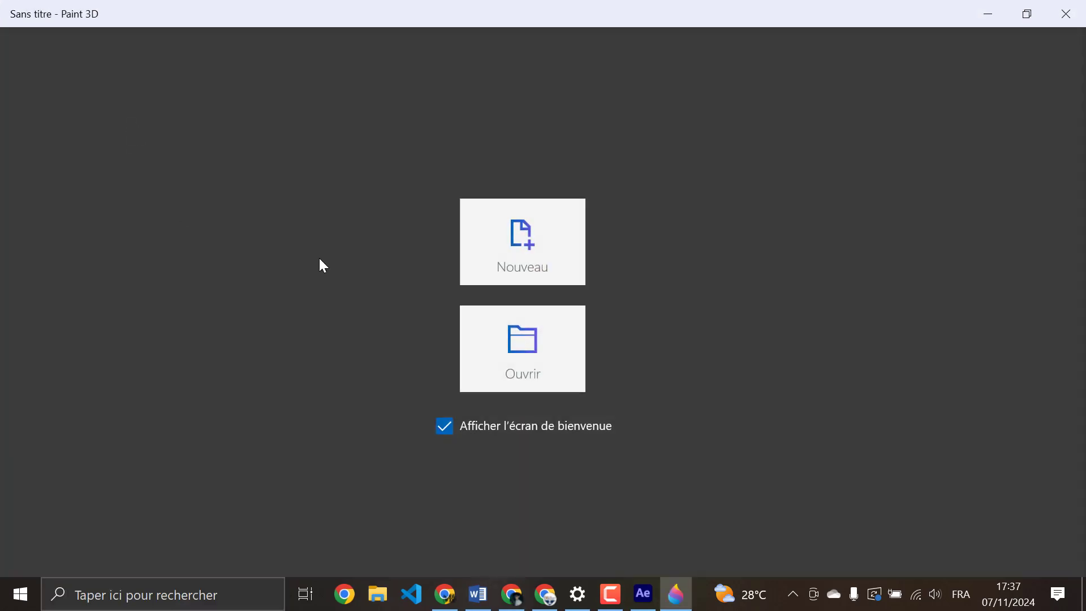
click(524, 249)
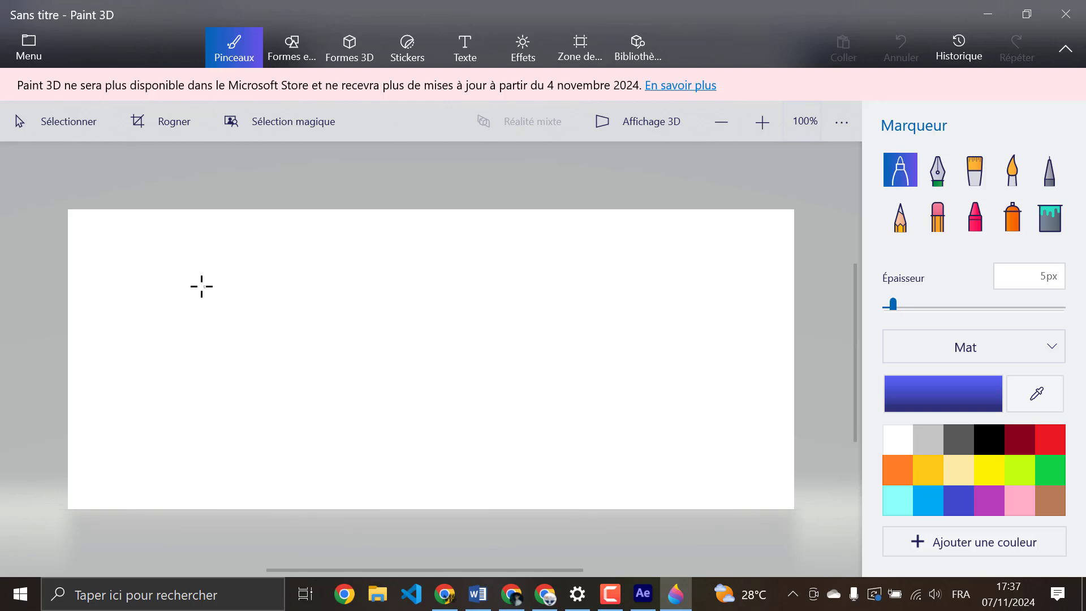
- Draw two blue stick figures with the Marker, spaced well apart on the canvas
mouse_move(202, 287)
mouse_down()
mouse_move(225, 319)
mouse_move(227, 295)
mouse_move(201, 288)
mouse_move(211, 364)
mouse_move(212, 337)
mouse_move(198, 351)
mouse_move(211, 344)
mouse_move(221, 359)
mouse_move(199, 376)
mouse_move(221, 375)
mouse_up()
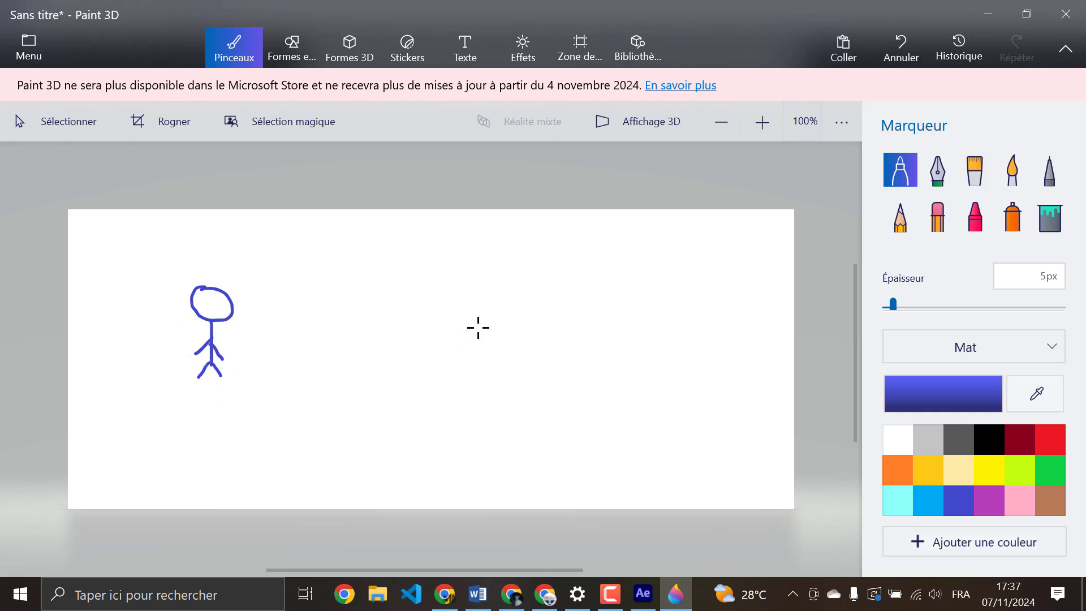
mouse_move(497, 289)
mouse_down()
mouse_move(493, 327)
mouse_move(524, 327)
mouse_move(504, 288)
mouse_up()
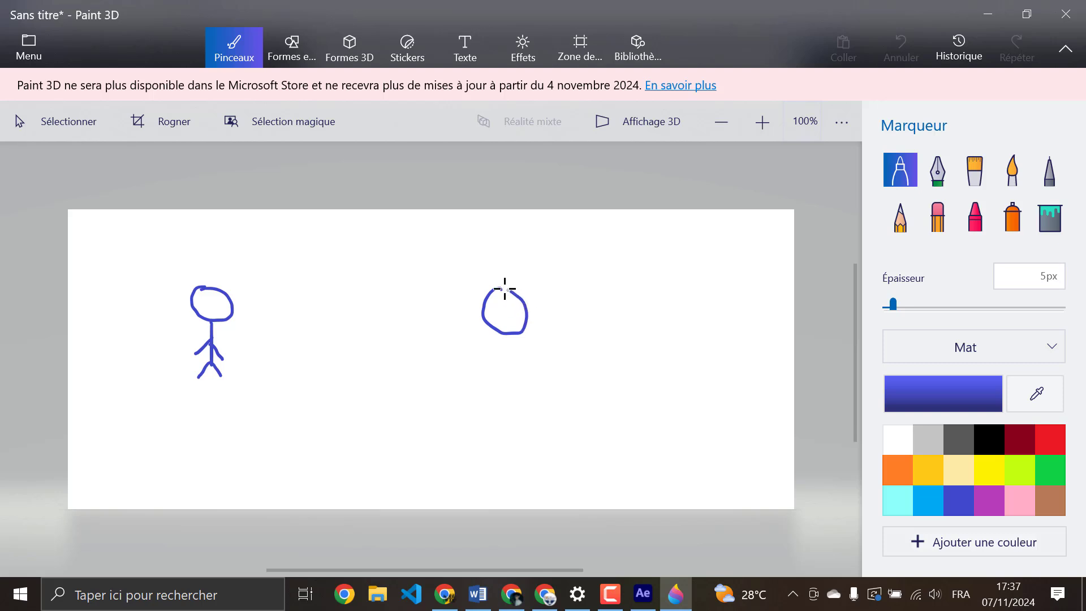
mouse_move(505, 338)
mouse_down()
mouse_move(504, 364)
mouse_move(491, 357)
mouse_move(515, 359)
mouse_move(493, 383)
mouse_move(520, 385)
mouse_up()
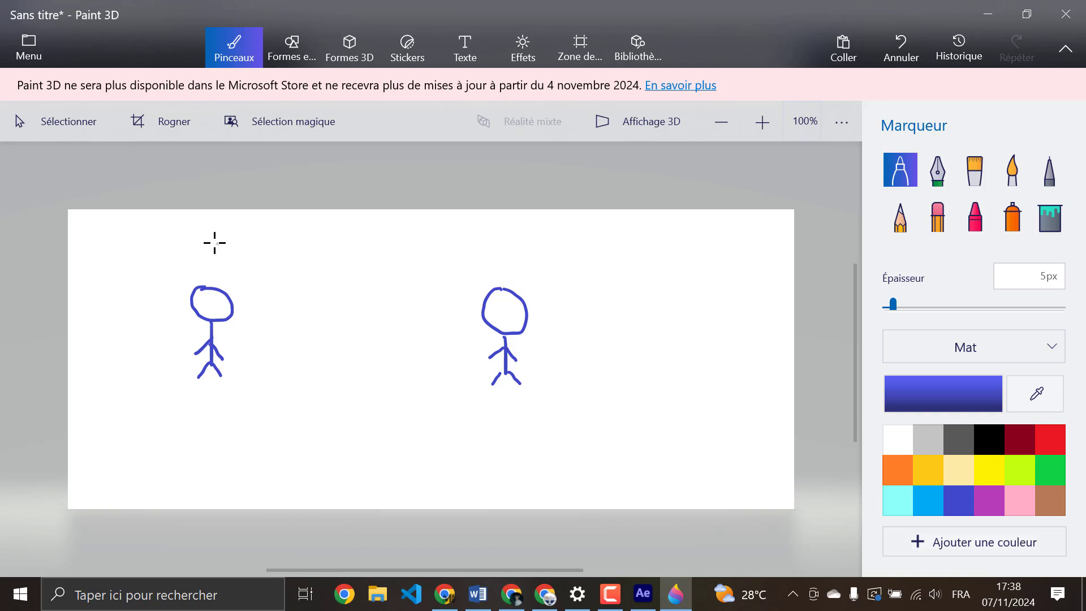
- Draw a double-headed arrow spanning the space above the two stick figures and label it with a handwritten 5
mouse_move(202, 241)
mouse_down()
mouse_move(504, 242)
mouse_move(494, 252)
mouse_up()
mouse_move(217, 236)
mouse_down()
mouse_move(199, 236)
mouse_move(217, 249)
mouse_up()
mouse_move(270, 218)
mouse_down()
mouse_move(297, 230)
mouse_move(283, 232)
mouse_up()
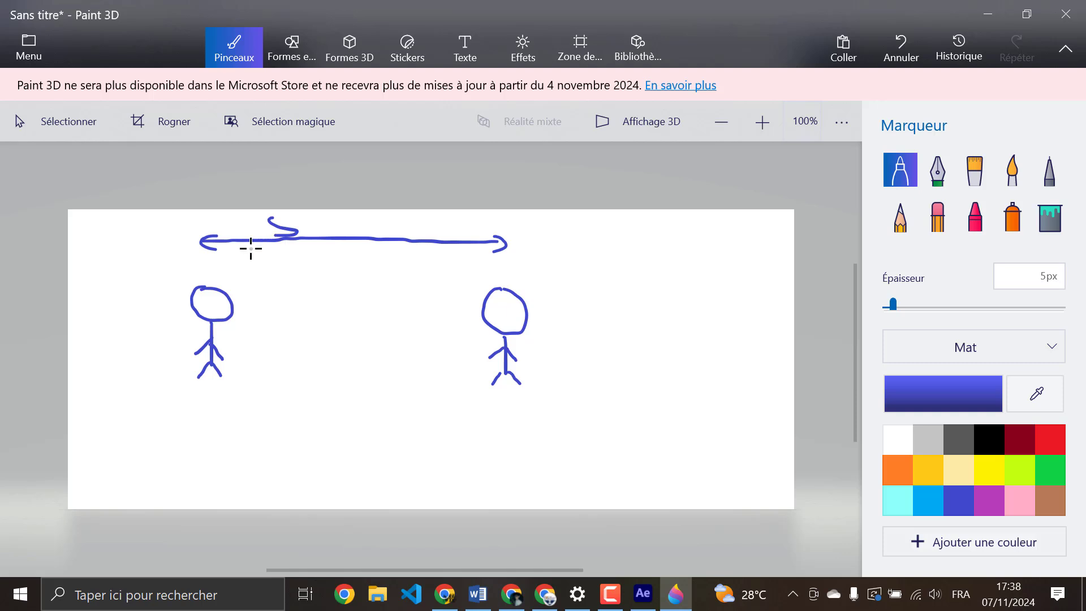
drag(294, 214, 276, 213)
- Sketch a smaller stick figure and another round head between the two figures, beside the first one
mouse_move(256, 295)
mouse_down()
mouse_move(262, 325)
mouse_move(286, 304)
mouse_move(254, 291)
mouse_move(254, 341)
mouse_up()
drag(265, 334, 271, 342)
mouse_move(330, 305)
mouse_down()
mouse_move(292, 329)
mouse_move(339, 319)
mouse_move(314, 307)
mouse_up()
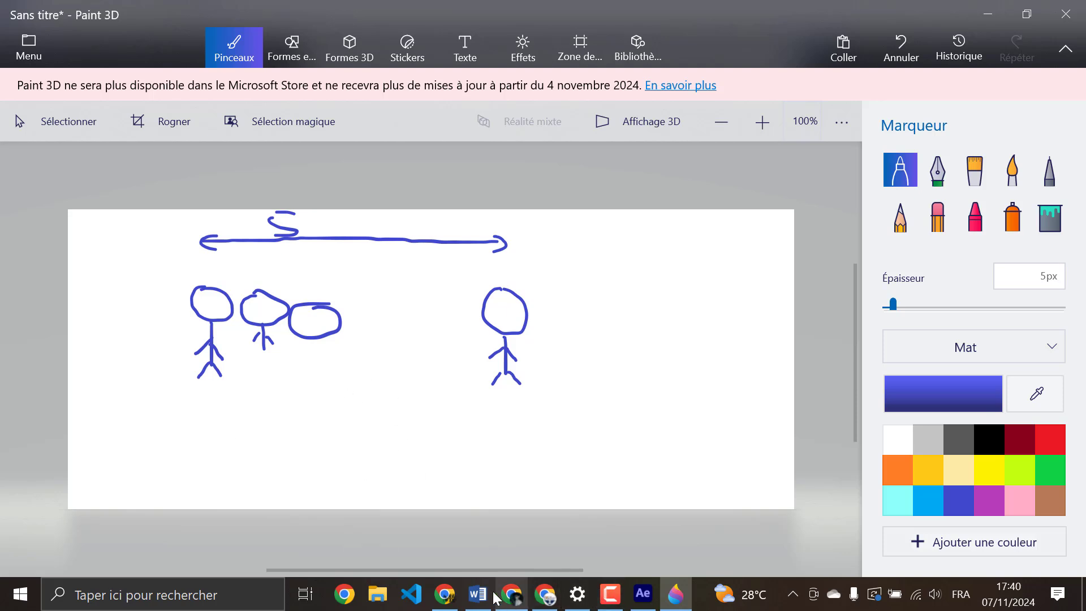
- Return to After Effects, accept FEFAFA as the background color and create the composition
click(643, 594)
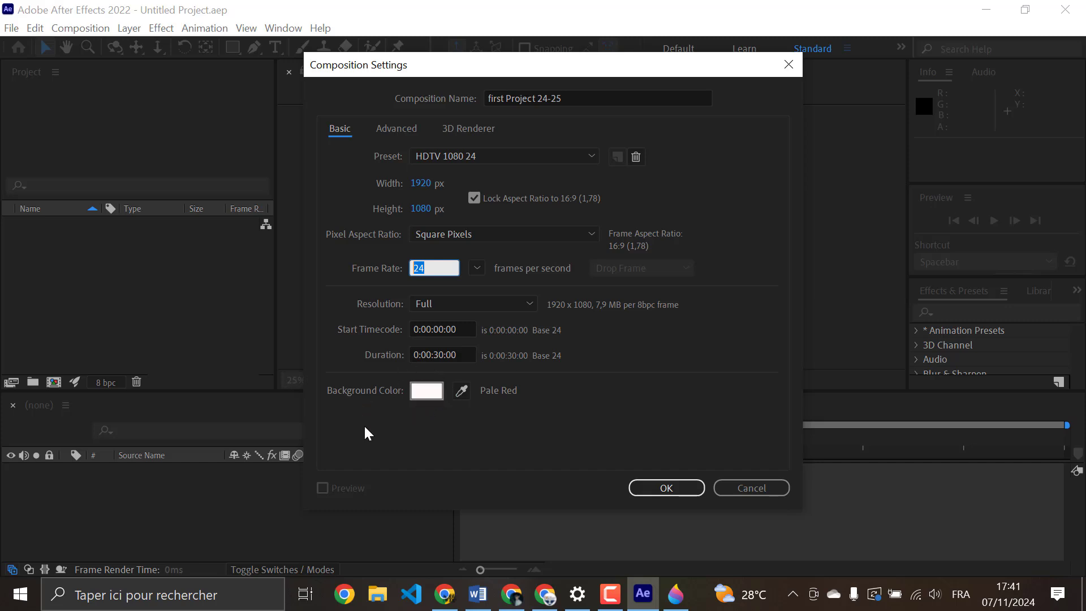
click(430, 395)
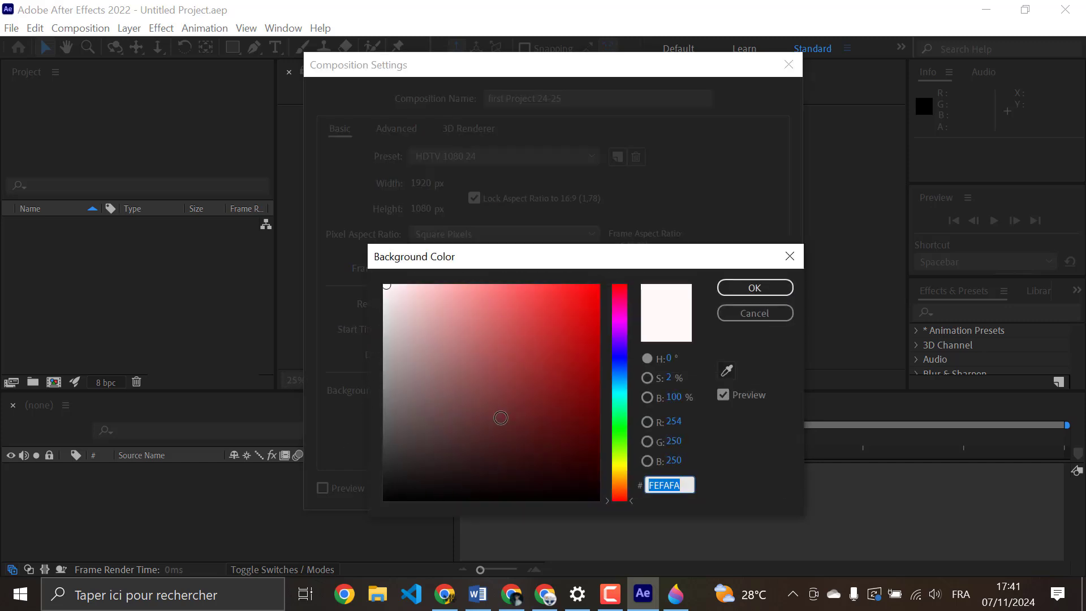
click(779, 286)
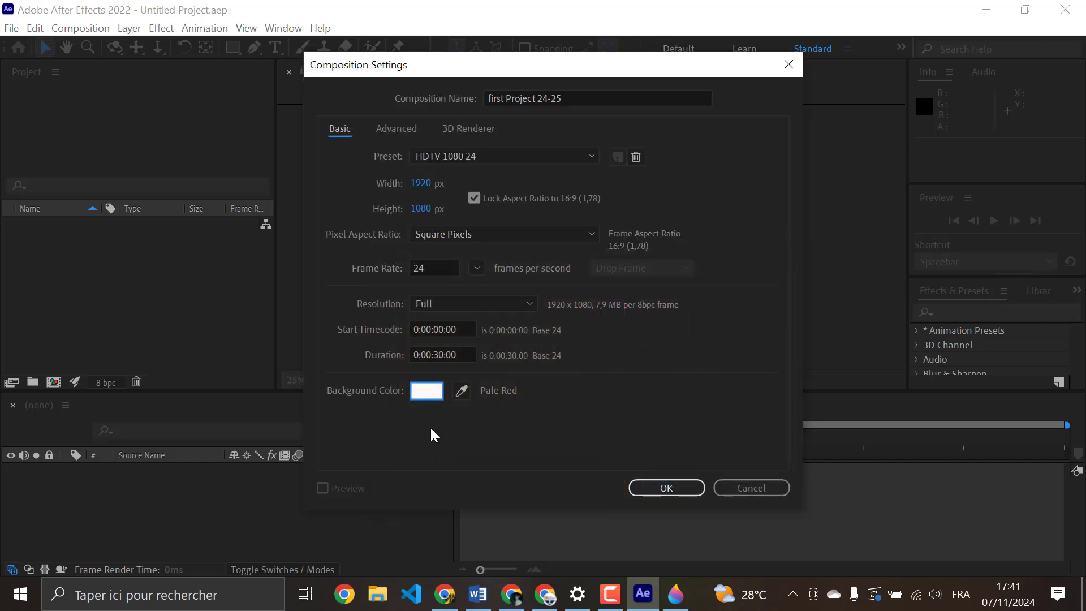
click(674, 487)
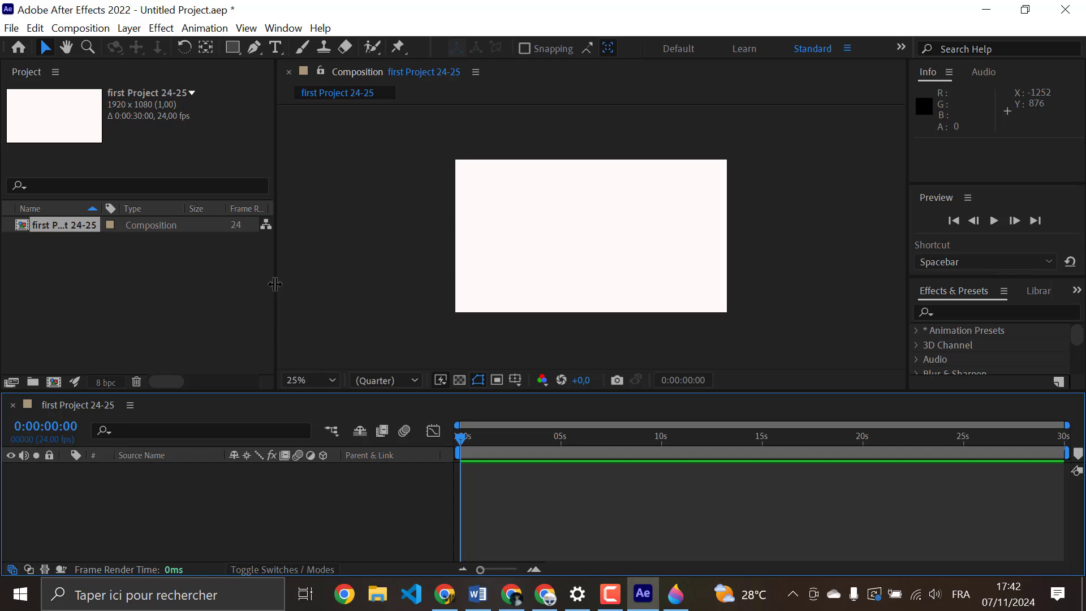
- Narrow the project area slightly and look through the effects and presets categories
drag(275, 284, 254, 289)
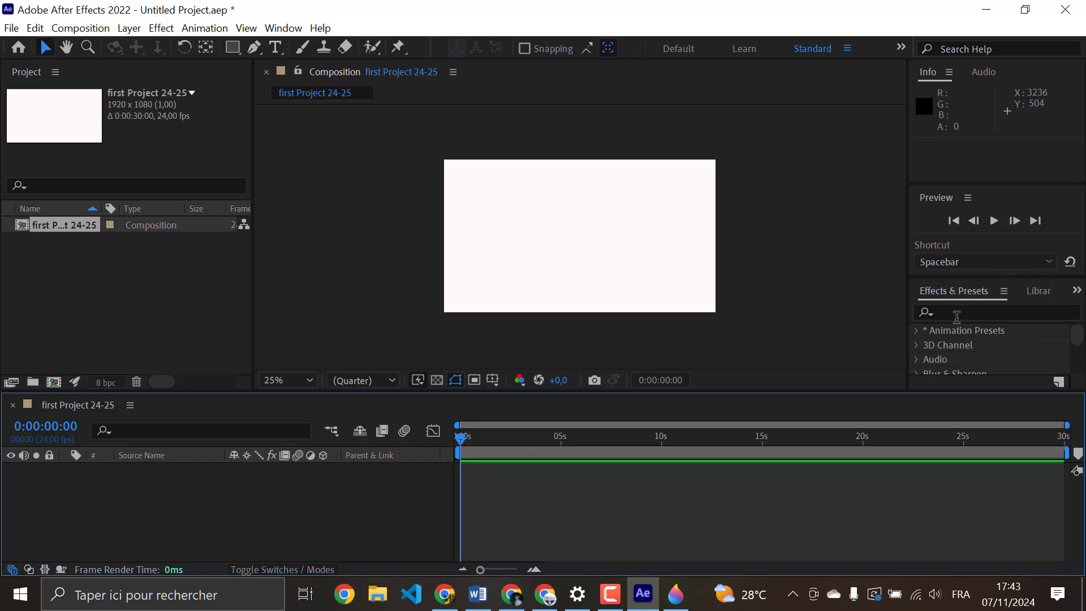
scroll(956, 337, down, 5)
scroll(972, 353, down, 2)
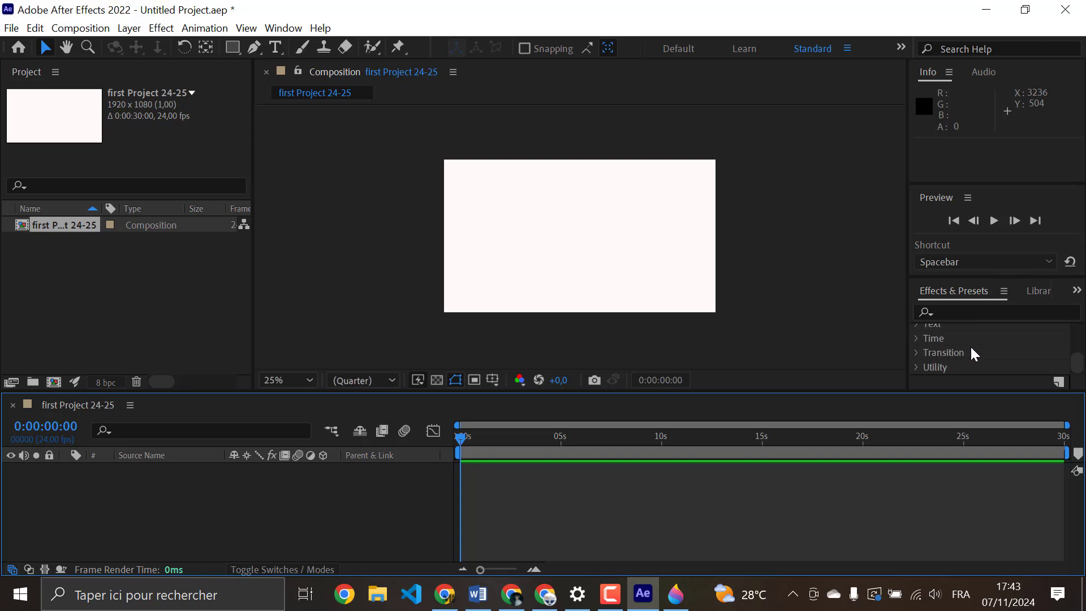
scroll(972, 348, up, 7)
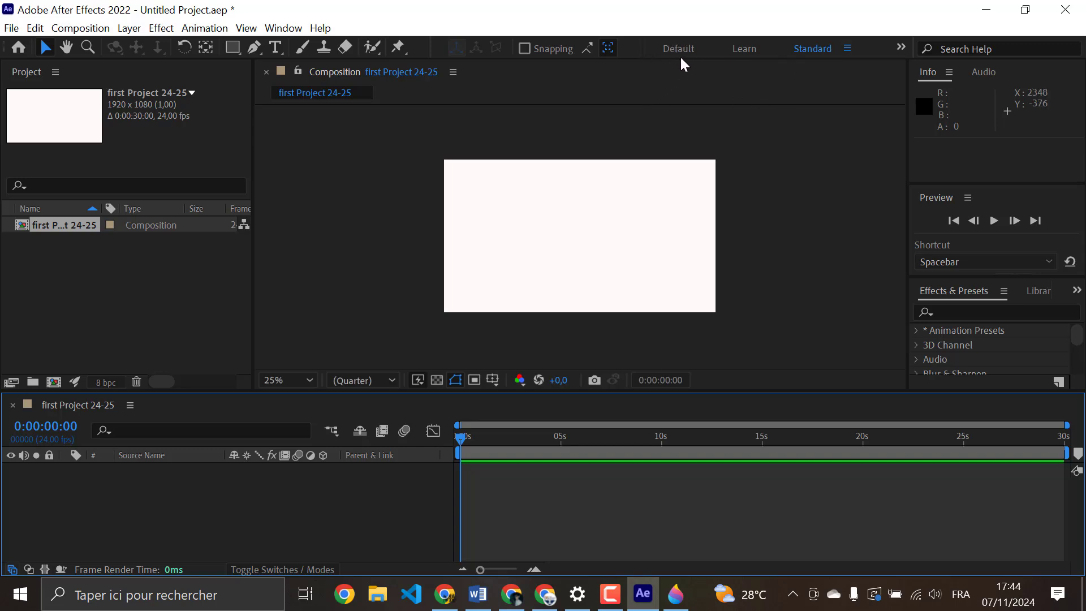
- Switch to the Default workspace and on to the Learn workspace, and look over its After Effects tutorials
click(847, 48)
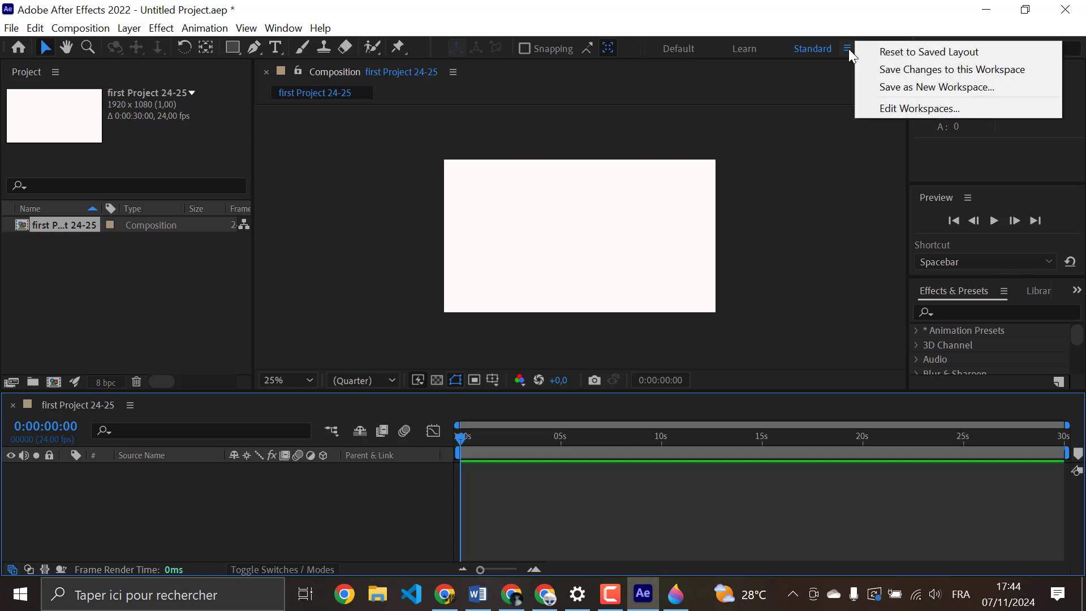
click(682, 46)
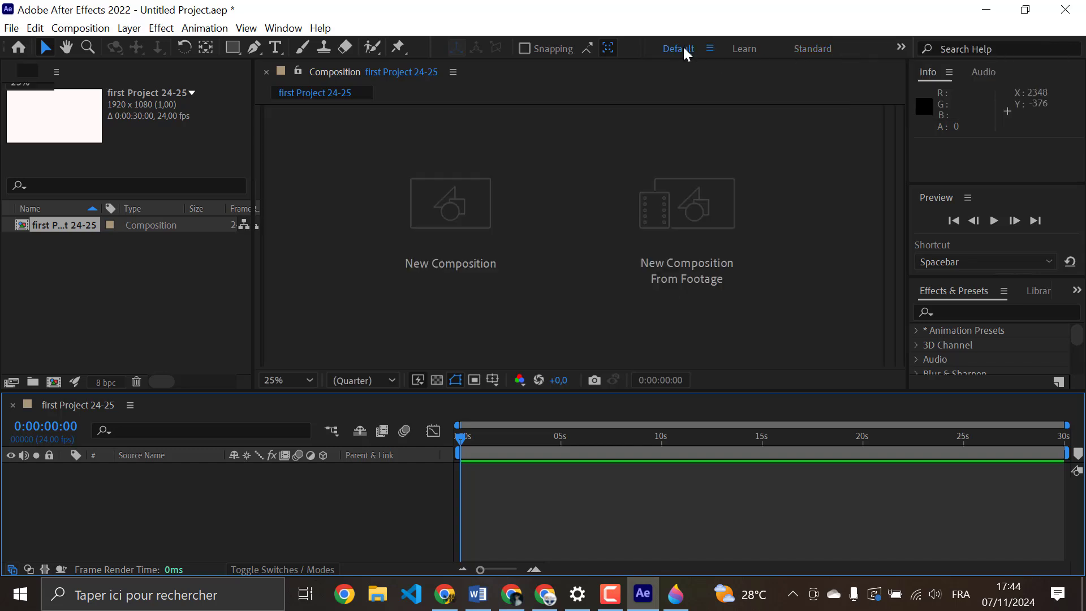
click(756, 50)
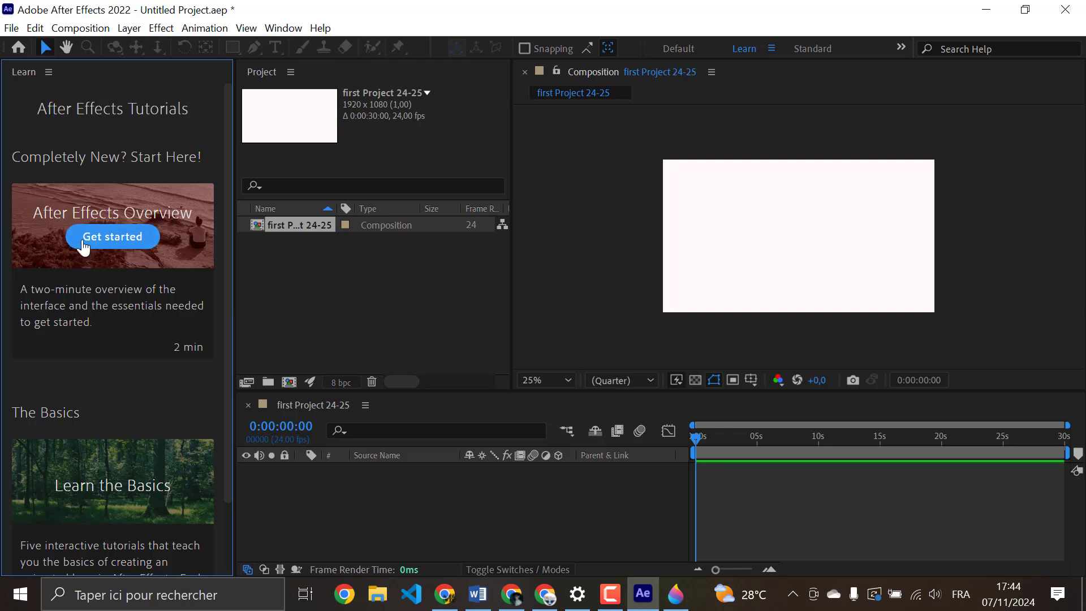
scroll(113, 368, down, 2)
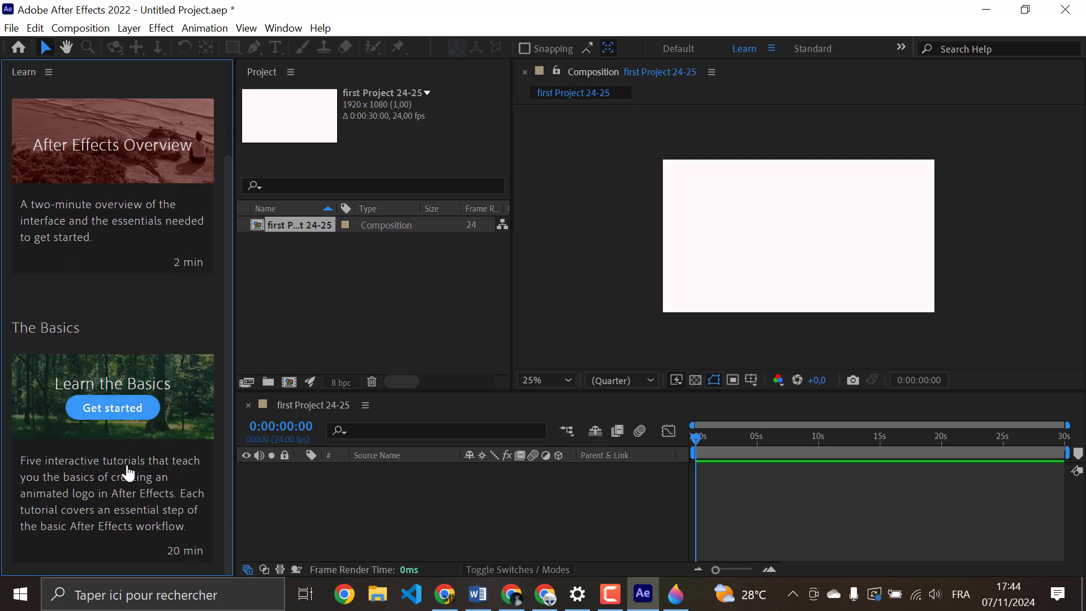
scroll(119, 399, up, 2)
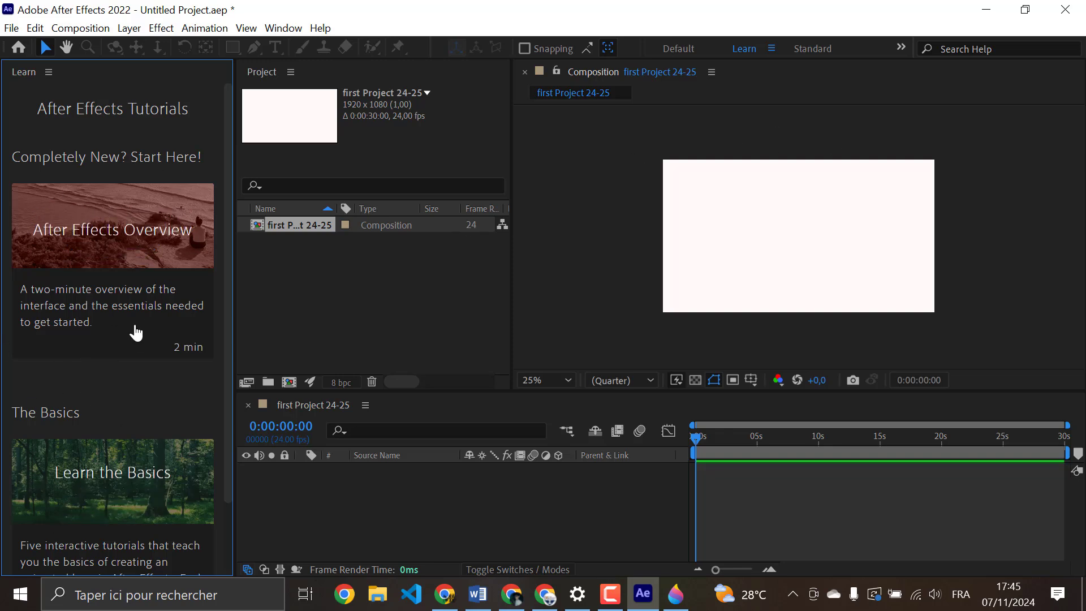
mouse_move(140, 295)
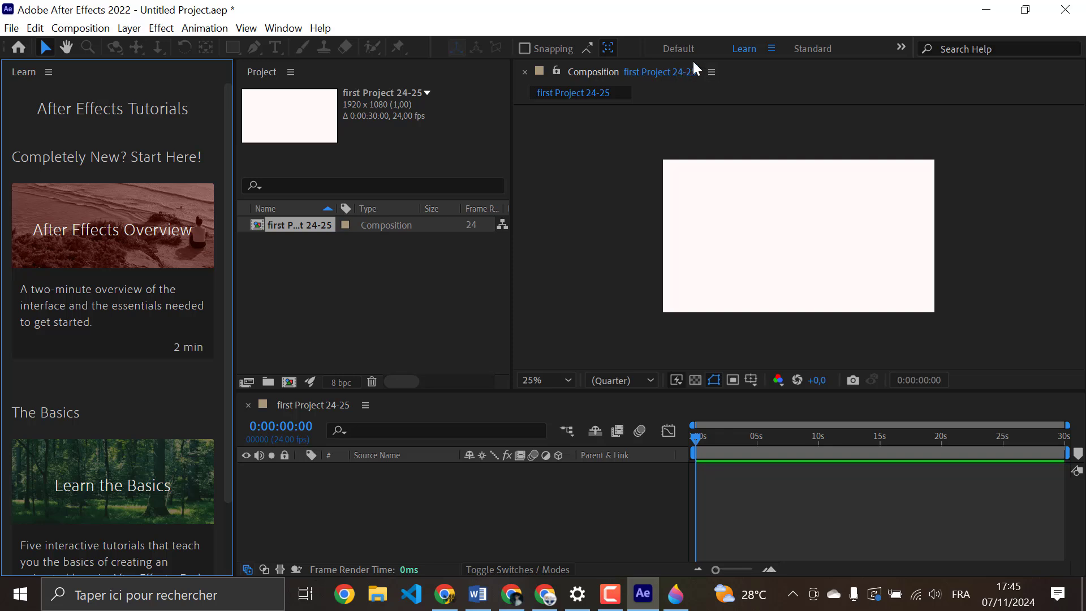
- Switch to the Default workspace and look through its Info, Audio and other stacked panels
click(682, 48)
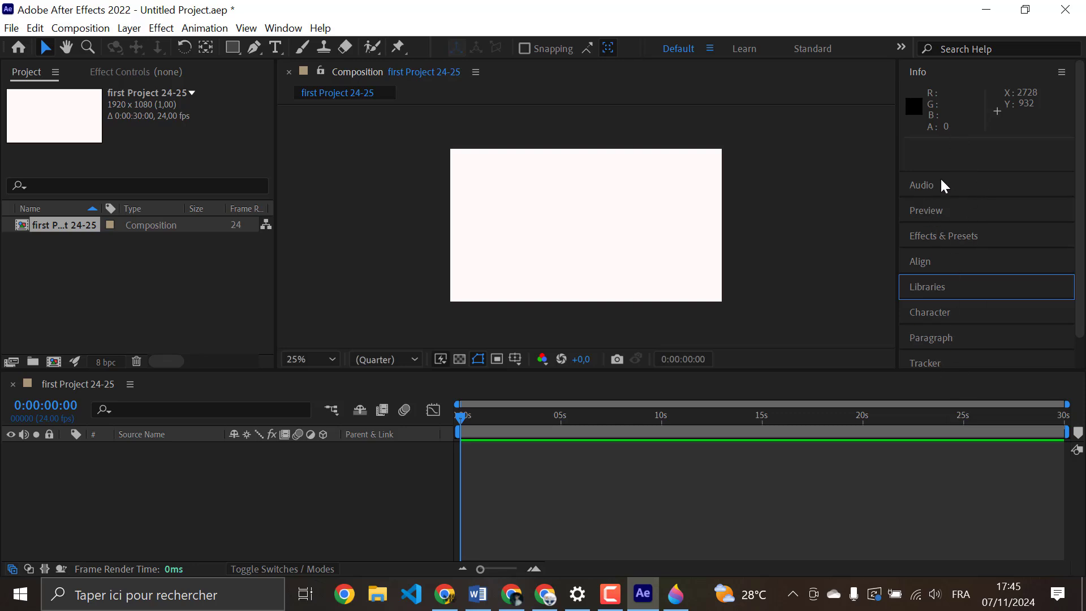
scroll(956, 314, down, 2)
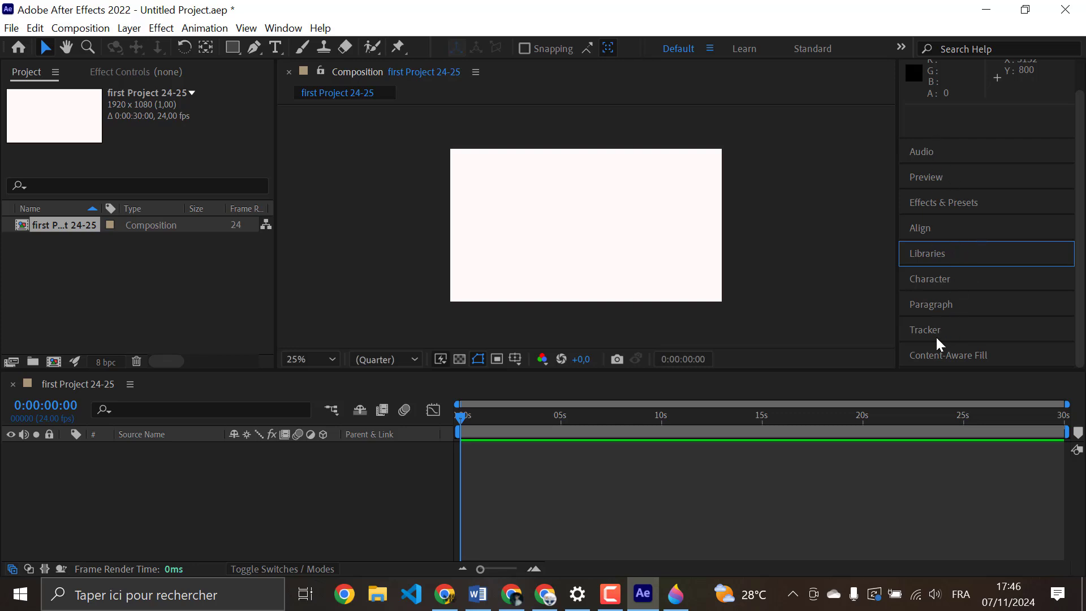
click(937, 153)
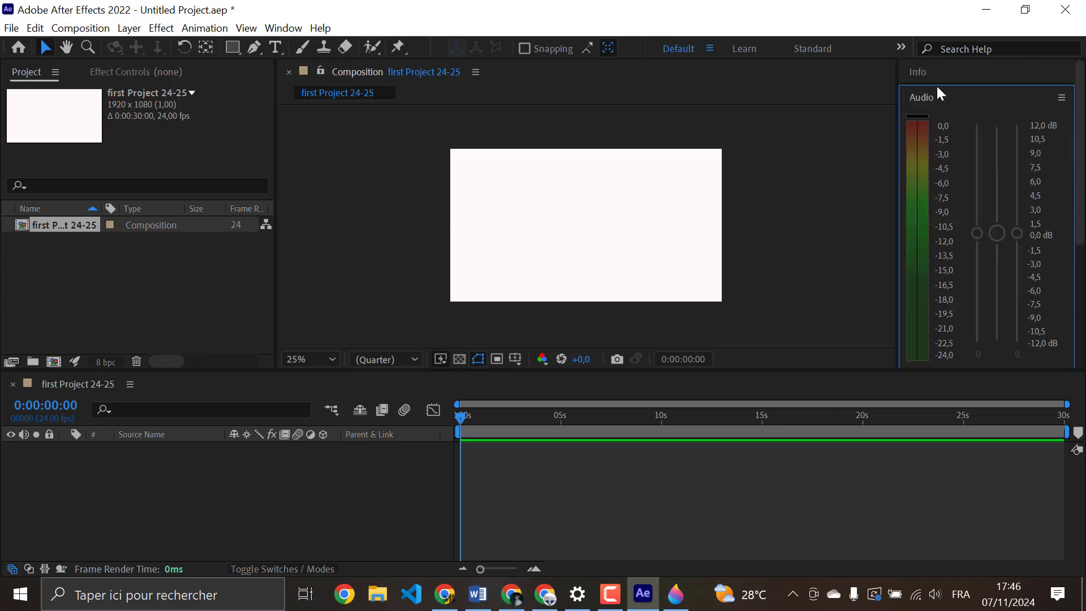
click(918, 74)
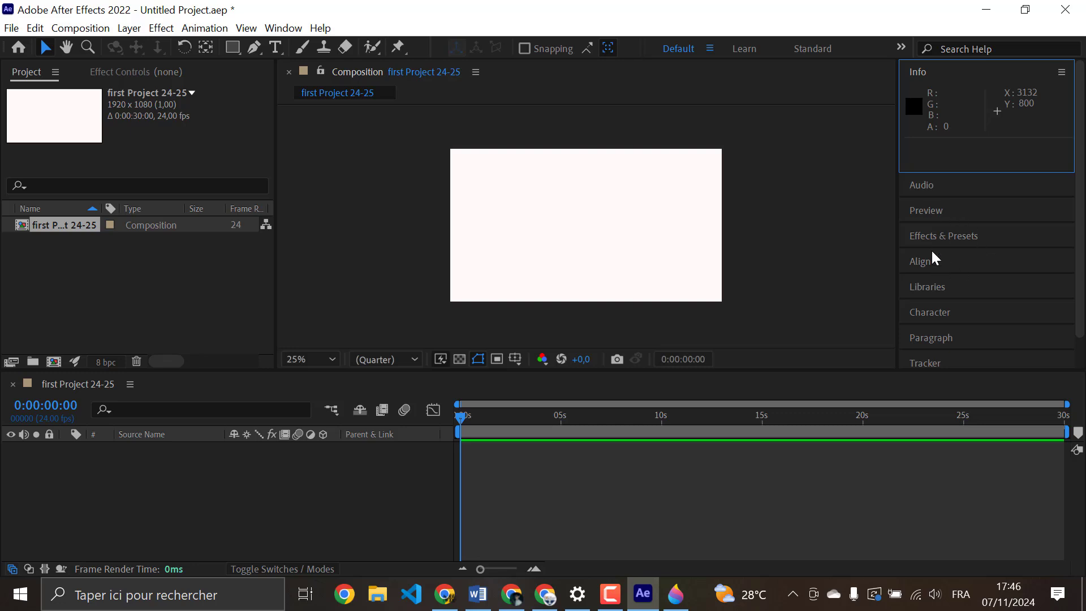
scroll(940, 271, down, 2)
scroll(934, 293, up, 2)
- Switch to the Standard workspace and slightly widen the area holding Info, Preview and Effects & Presets
click(810, 48)
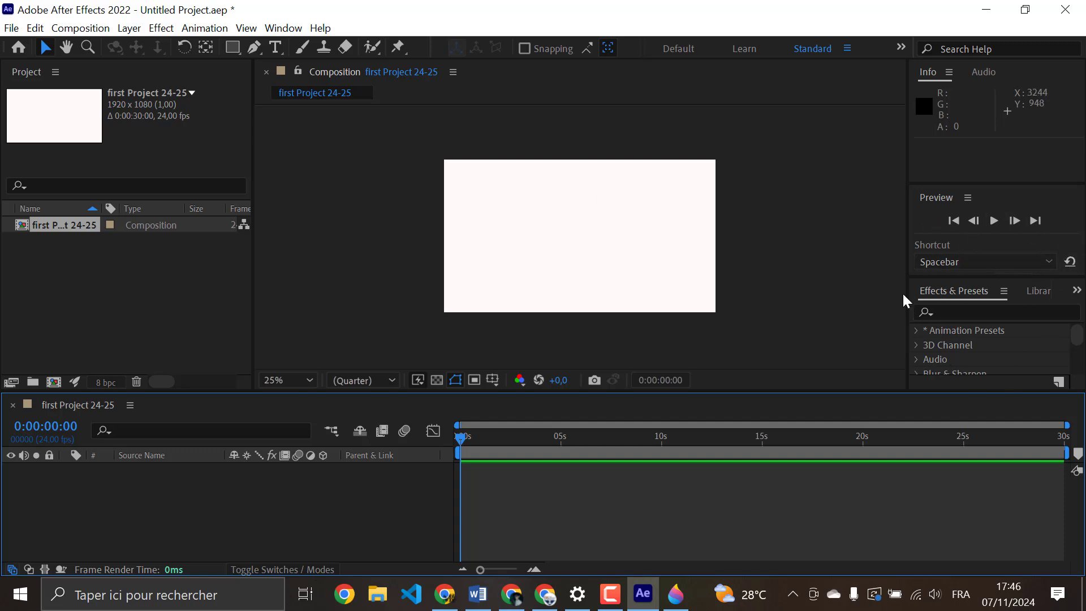
drag(908, 300, 890, 301)
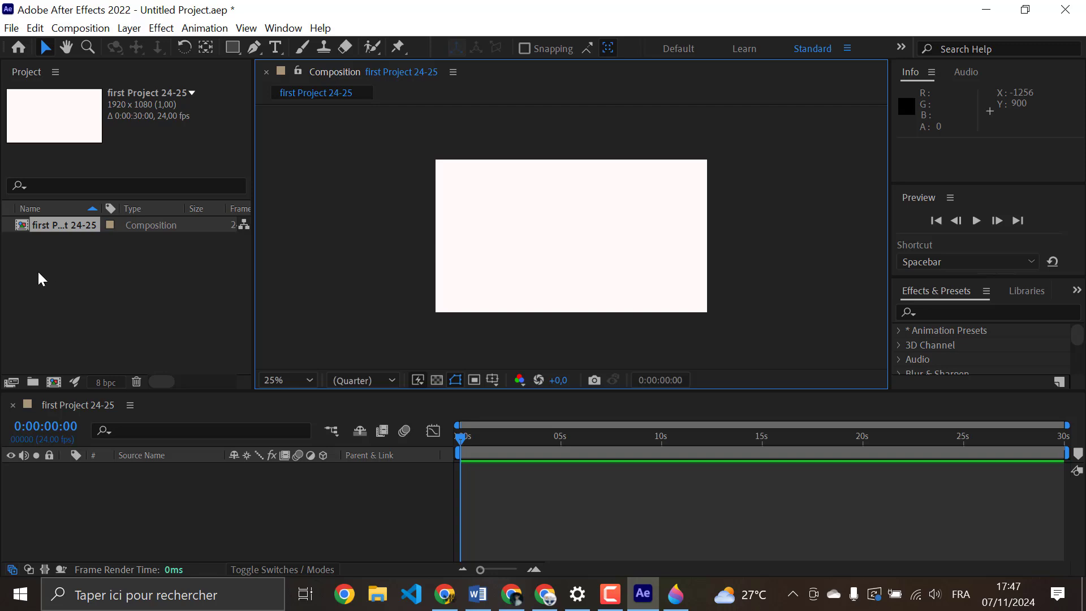
- Bring up the file import window from the project area, look through the After Effects folder inside FORMATIONS, and leave without importing
right_click(94, 275)
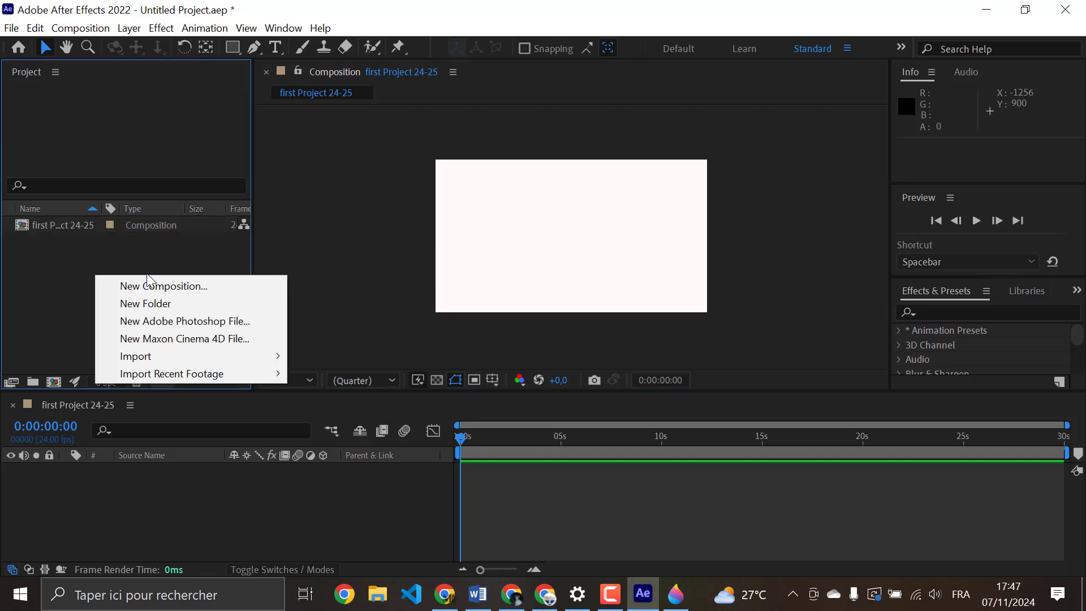
click(50, 277)
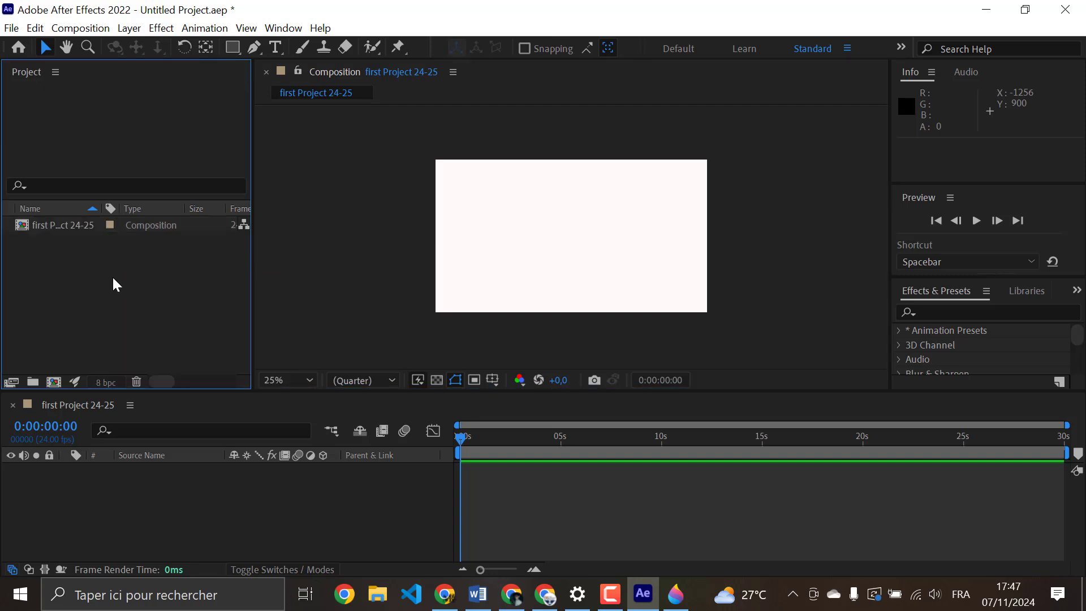
double_click(148, 290)
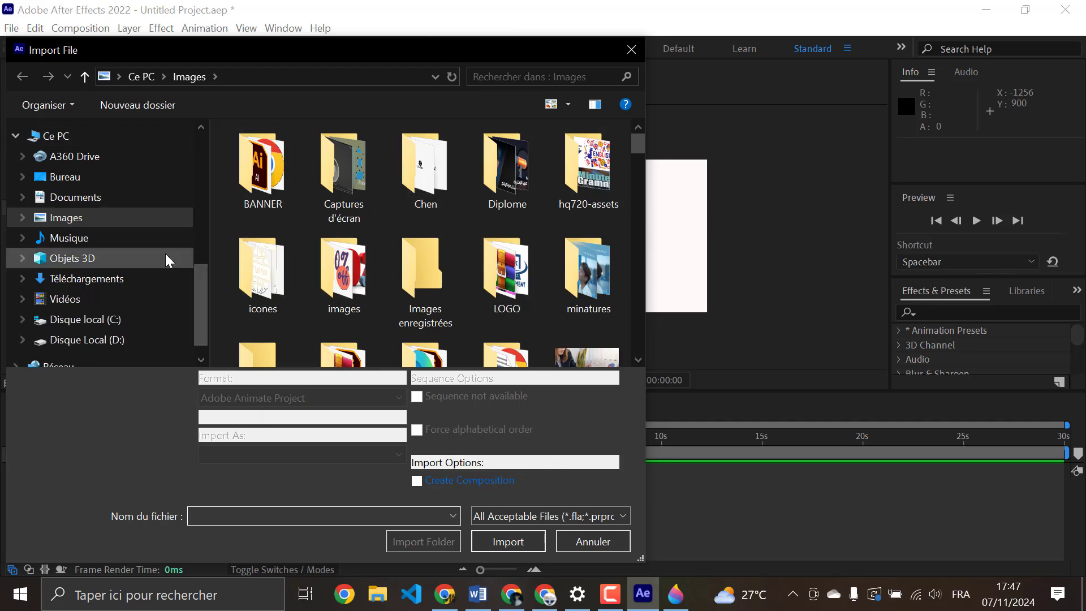
scroll(30, 240, down, 1)
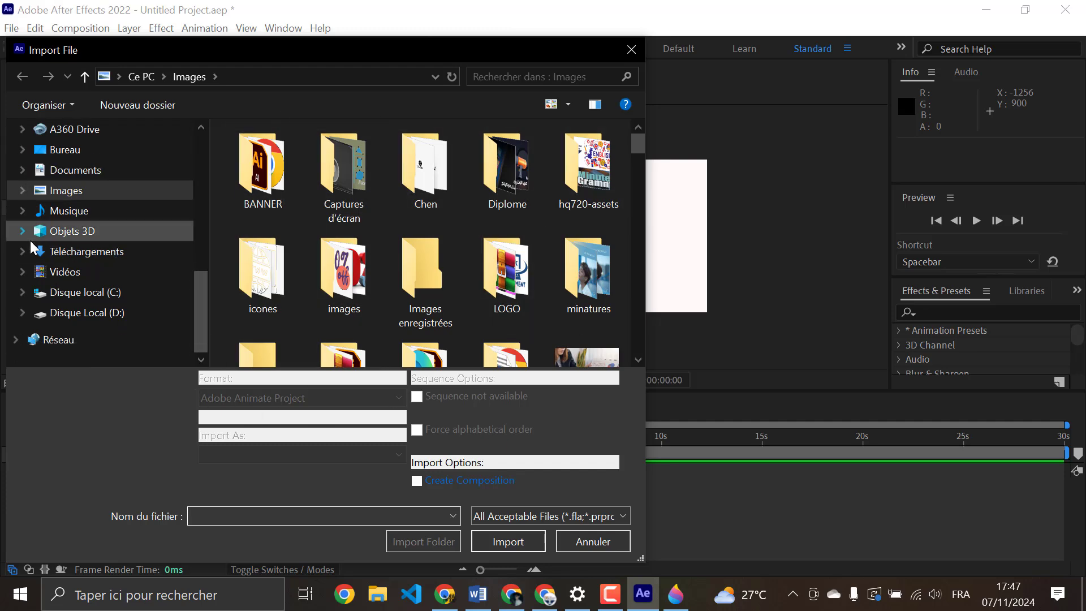
scroll(94, 172, up, 8)
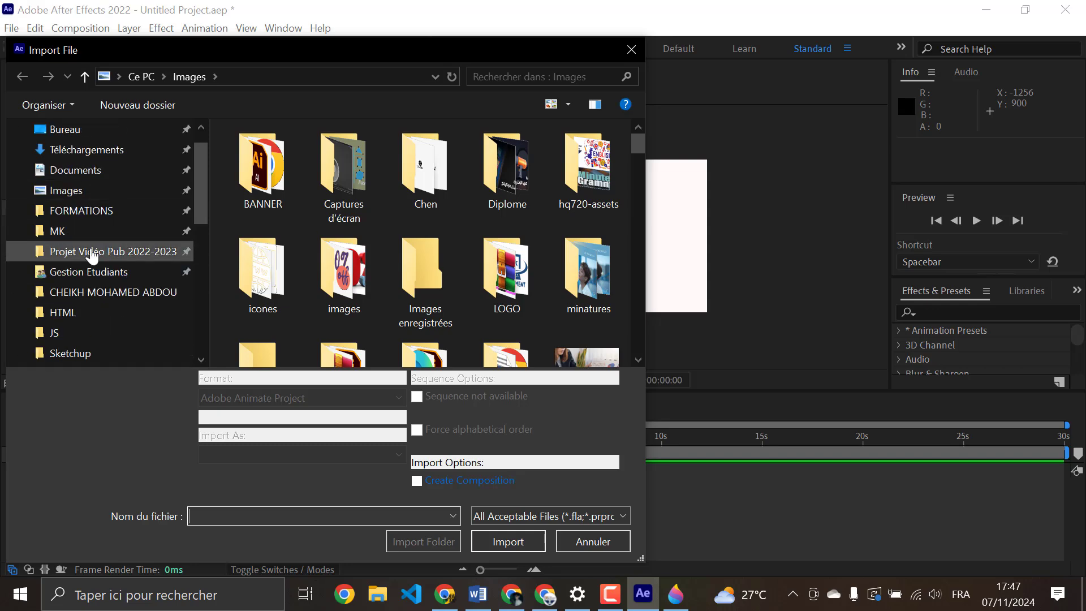
click(85, 211)
double_click(283, 158)
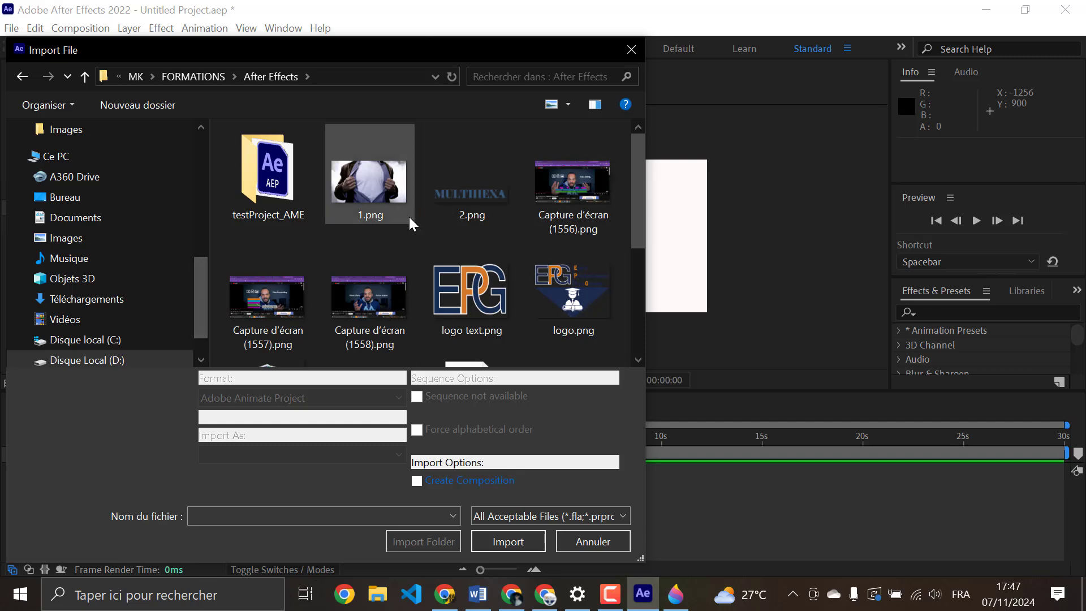
scroll(410, 216, down, 3)
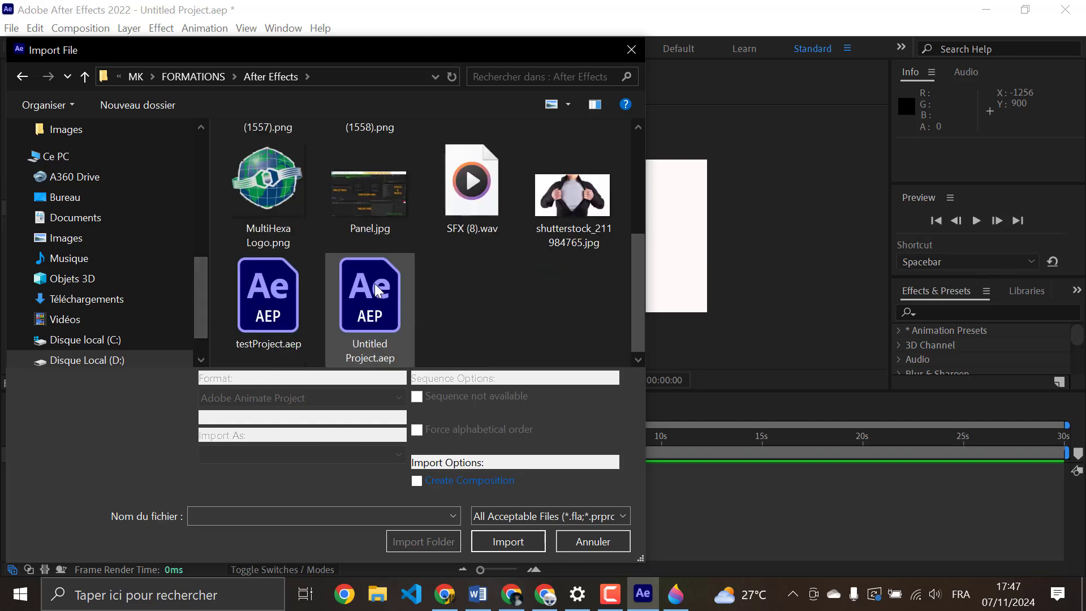
click(630, 51)
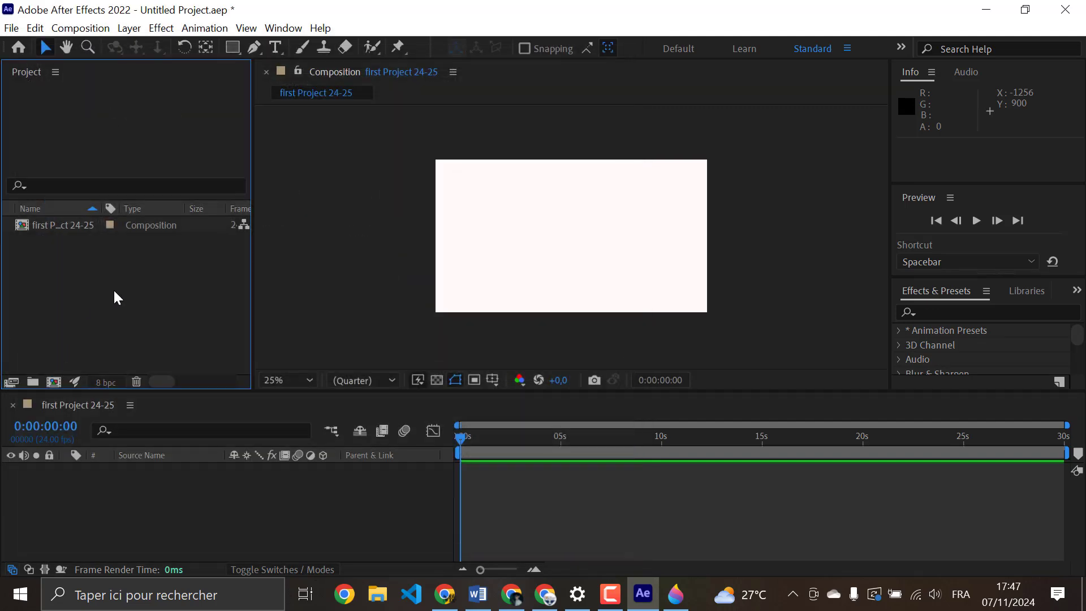
double_click(117, 288)
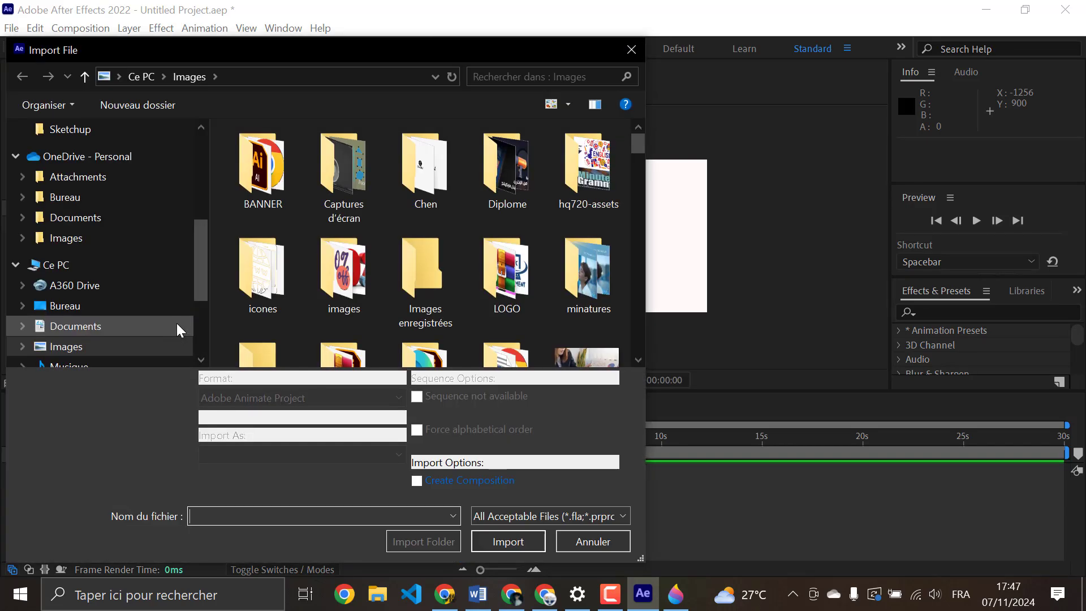
click(634, 52)
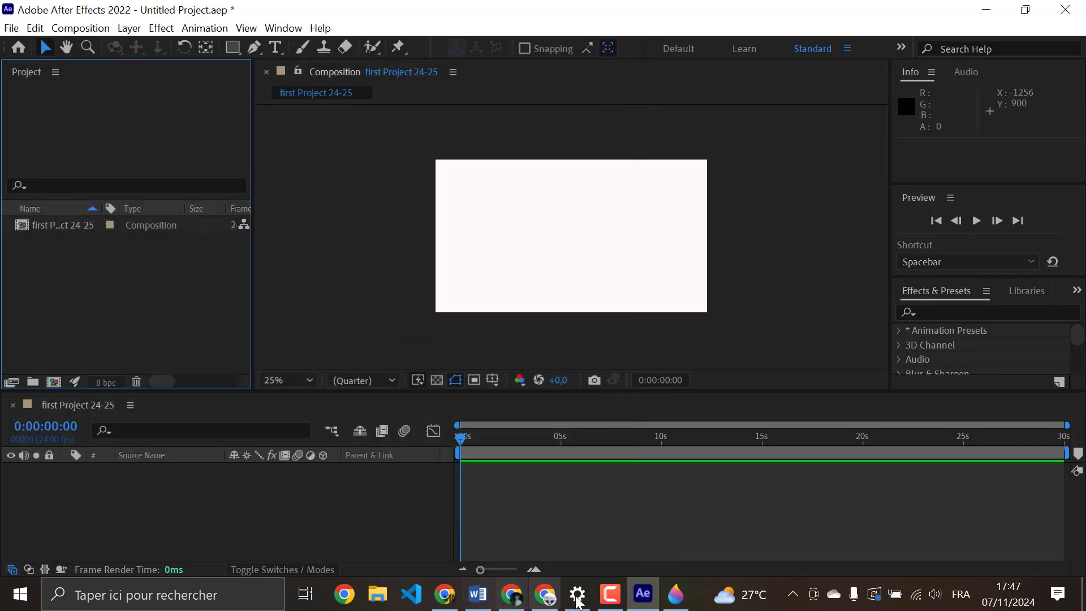
- Switch to File Explorer and shrink its window so the After Effects project area remains uncovered beside it
click(379, 602)
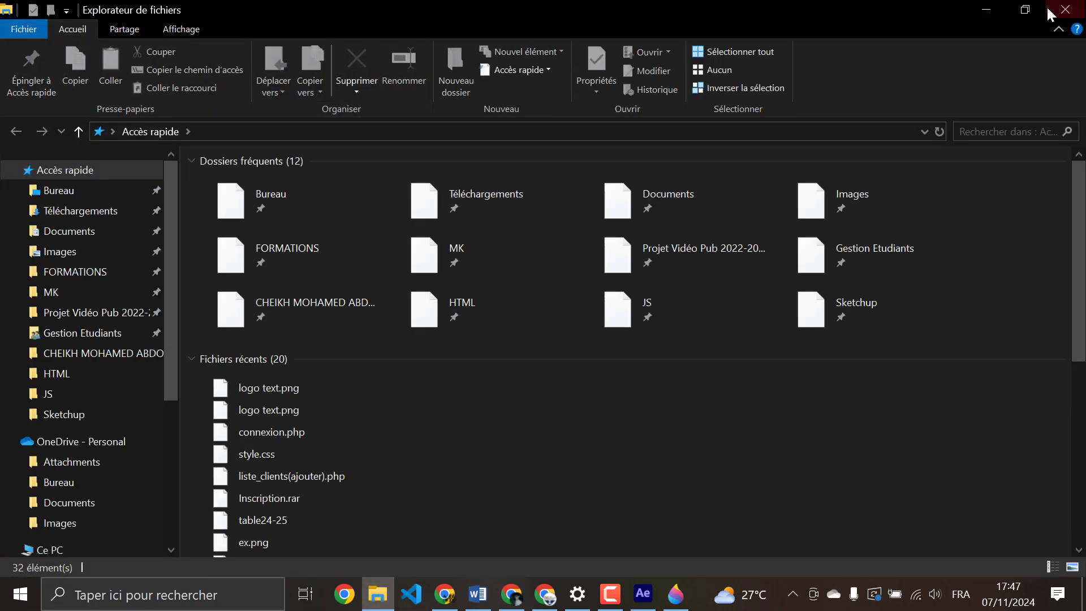
click(1026, 10)
drag(402, 12, 731, 49)
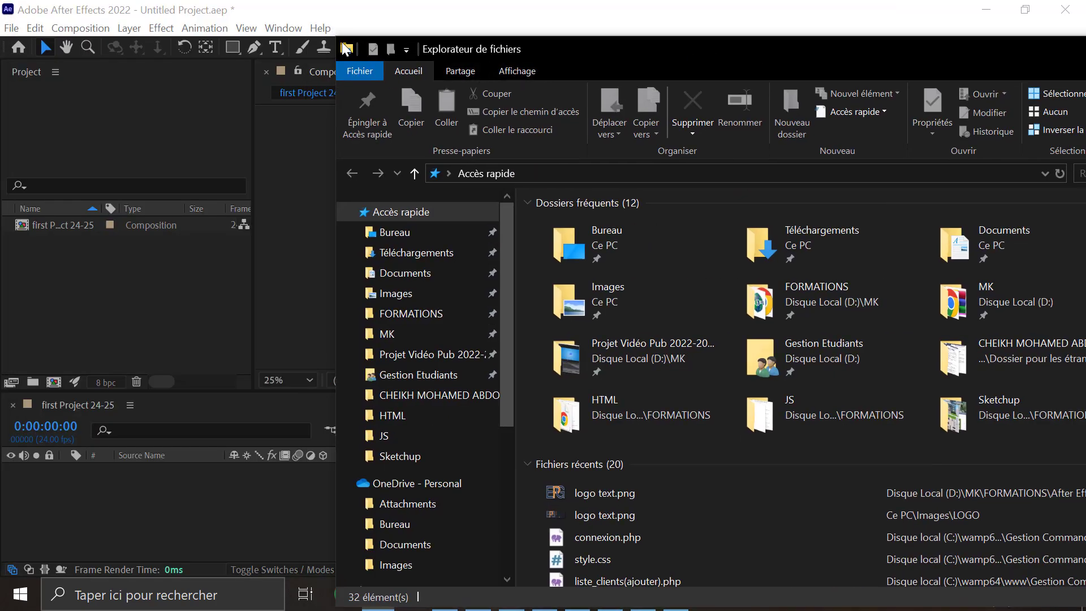
drag(574, 196, 636, 236)
drag(895, 249, 696, 53)
- Open the After Effects folder inside FORMATIONS and reduce the icon size to see more of its files
scroll(558, 281, down, 1)
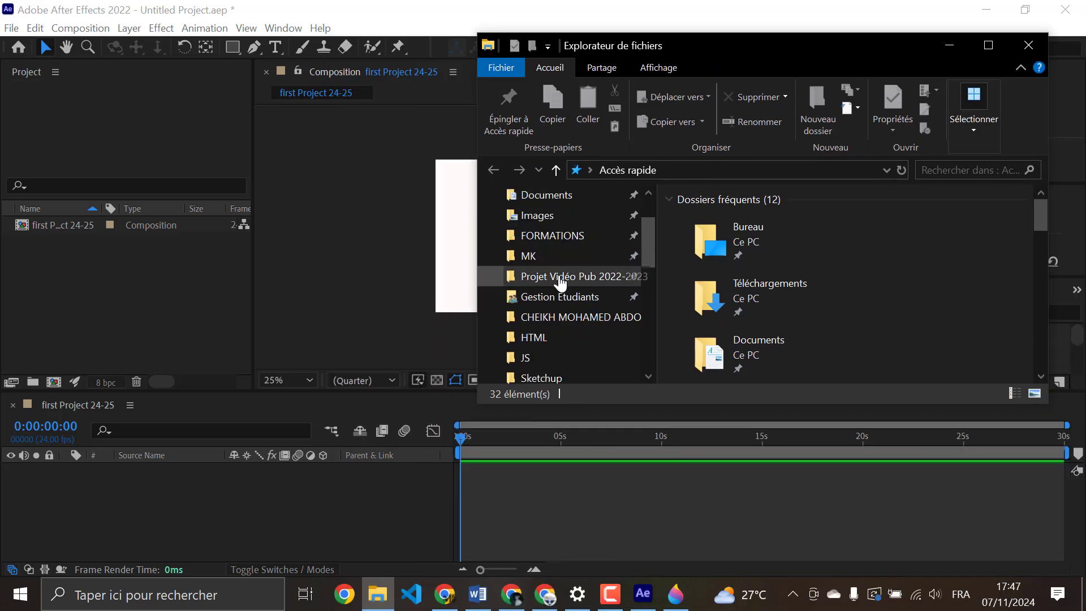
click(556, 244)
double_click(714, 220)
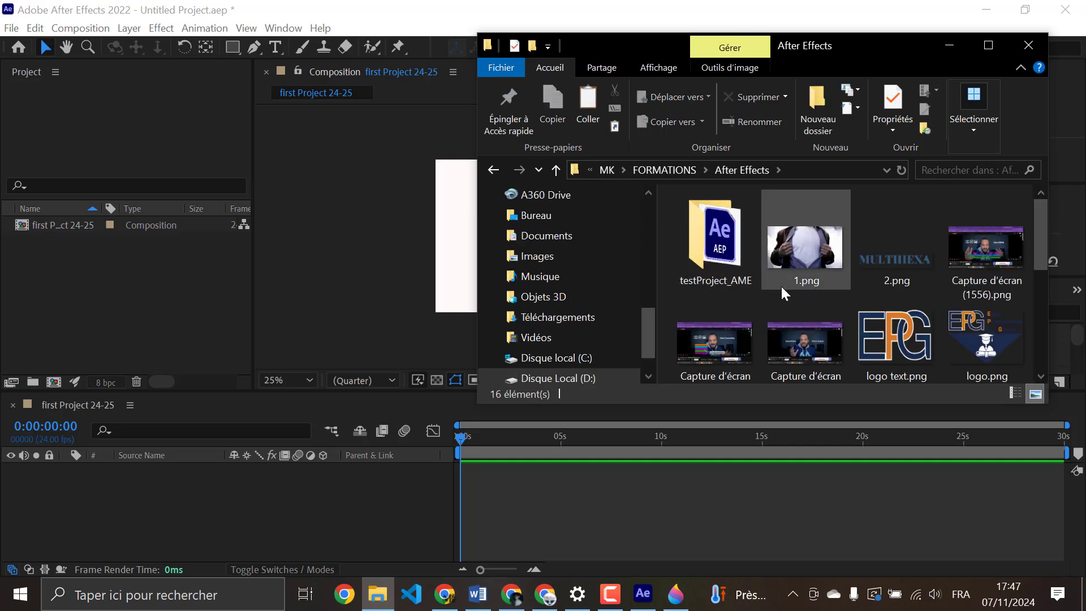
ctrl+scroll(802, 317, down, 2)
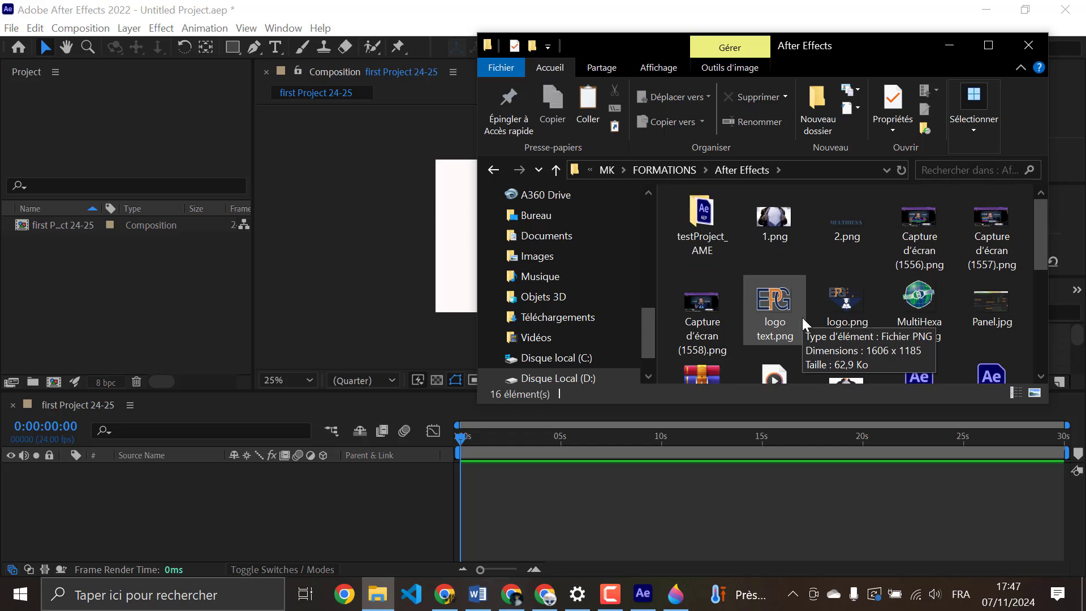
scroll(841, 341, down, 2)
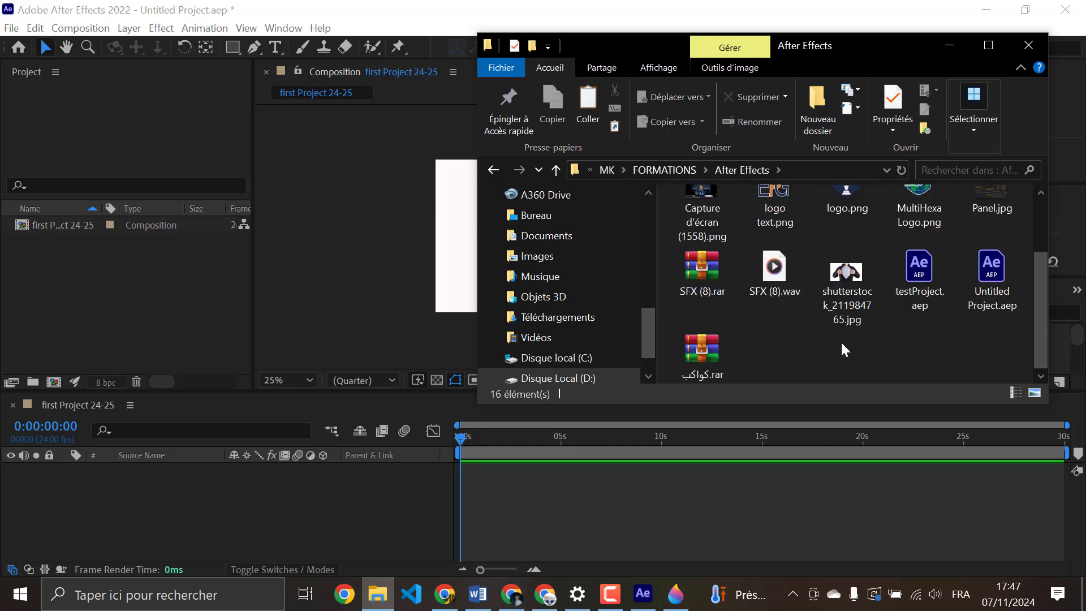
- Import logo text.png, logo.png, SFX (8).wav and shutterstock_211984765.jpg together from File Explorer into the After Effects project
click(861, 289)
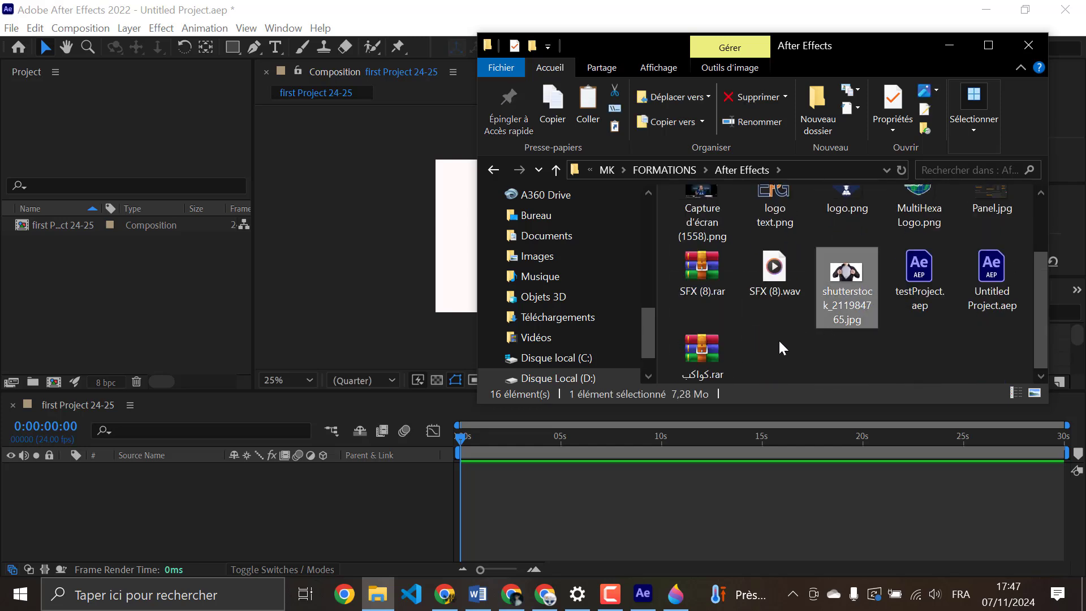
scroll(903, 321, up, 1)
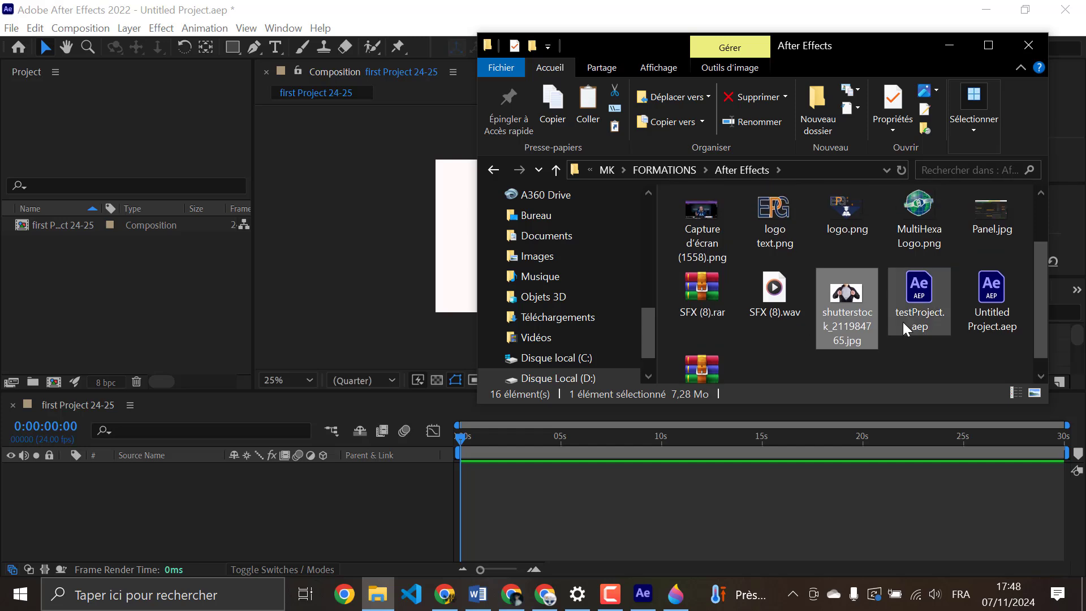
ctrl+click(835, 225)
ctrl+click(776, 233)
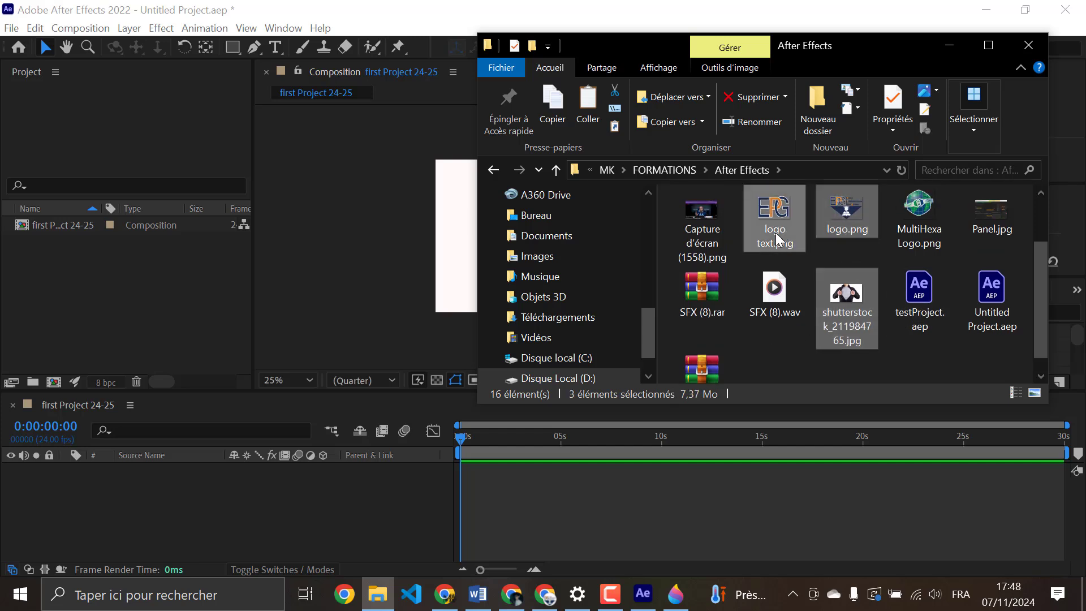
click(784, 292)
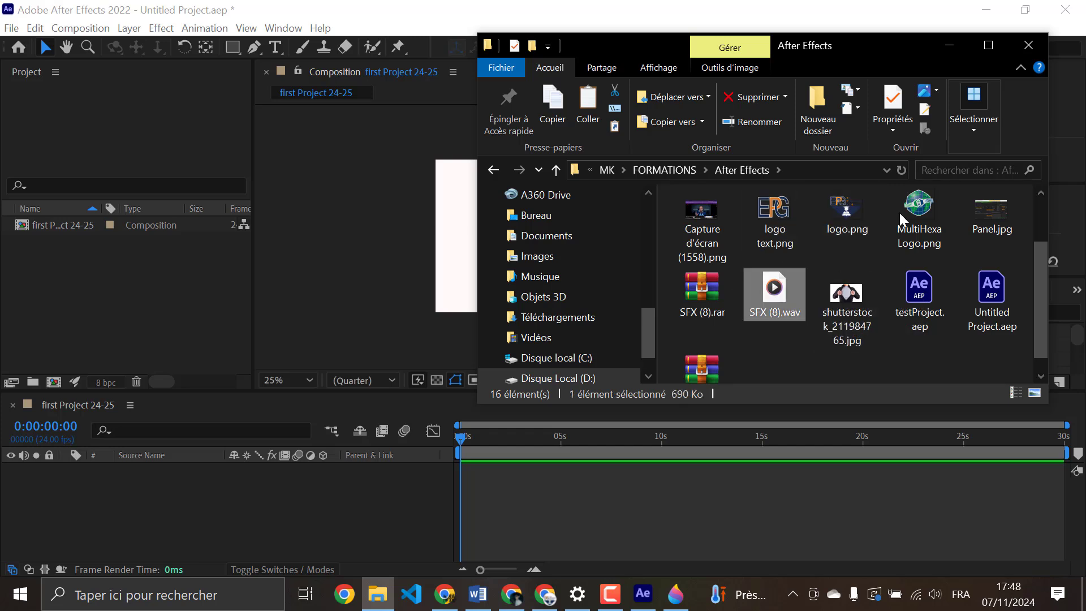
ctrl+click(782, 225)
ctrl+click(832, 219)
ctrl+click(849, 326)
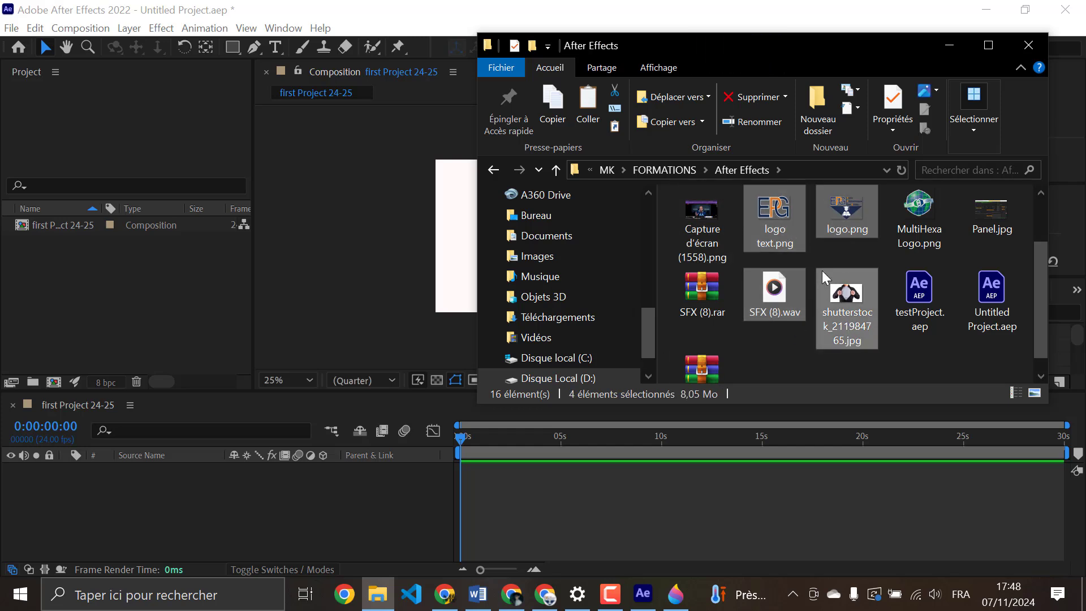
drag(788, 222, 120, 302)
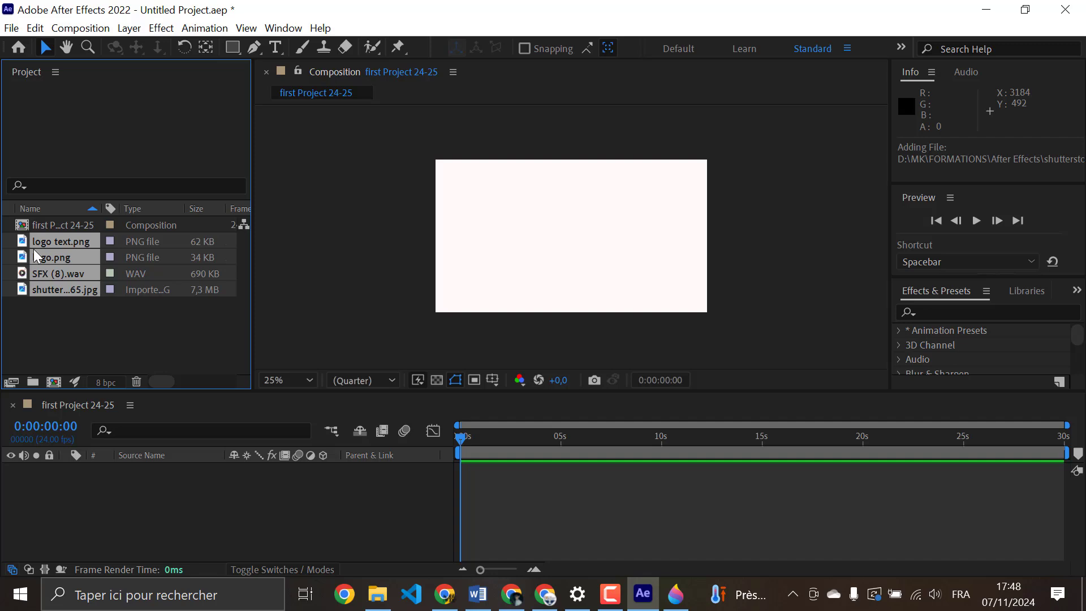
click(70, 320)
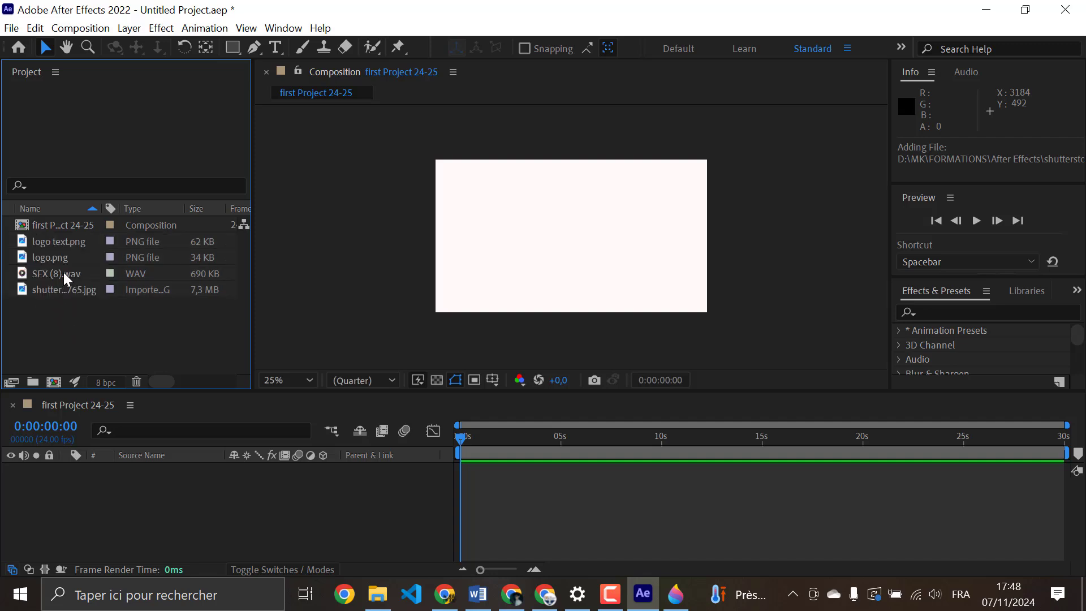
double_click(90, 327)
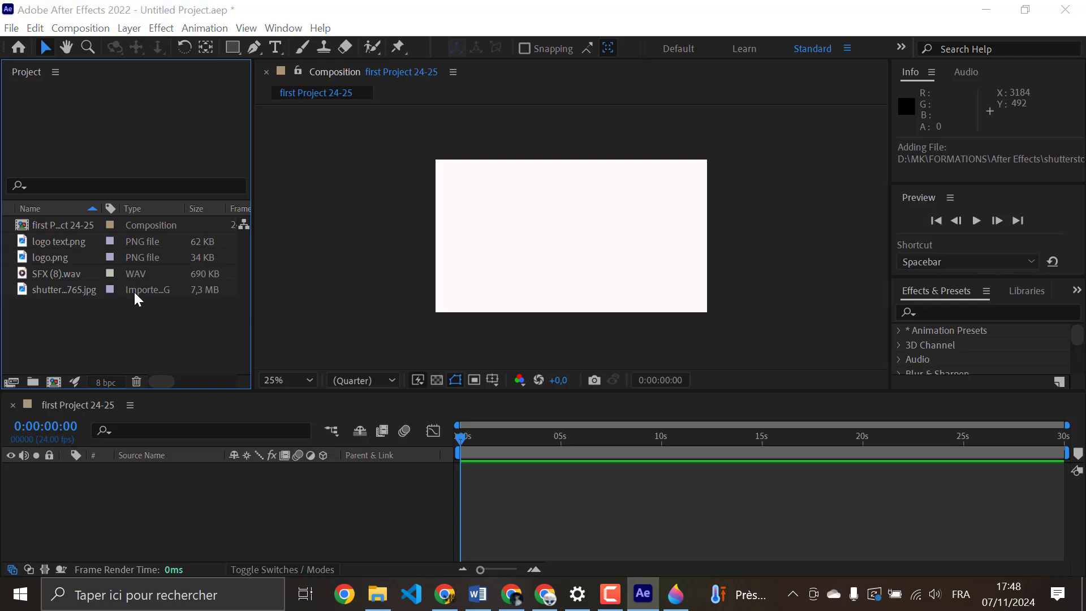
scroll(313, 260, down, 10)
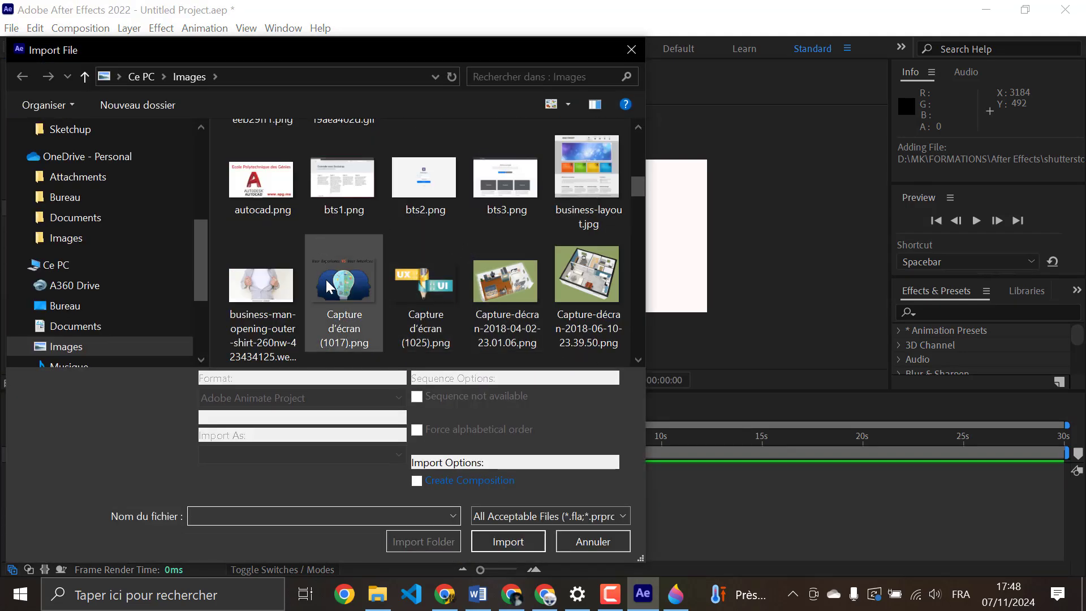
click(326, 279)
ctrl+click(426, 296)
ctrl+click(497, 277)
ctrl+click(478, 191)
ctrl+click(392, 203)
ctrl+click(334, 198)
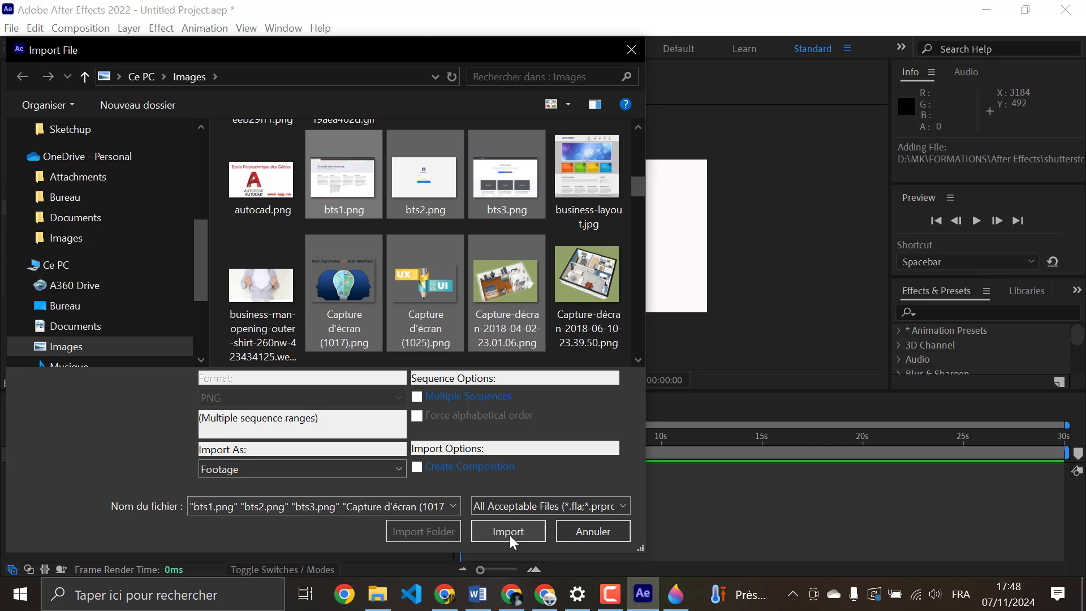
click(632, 50)
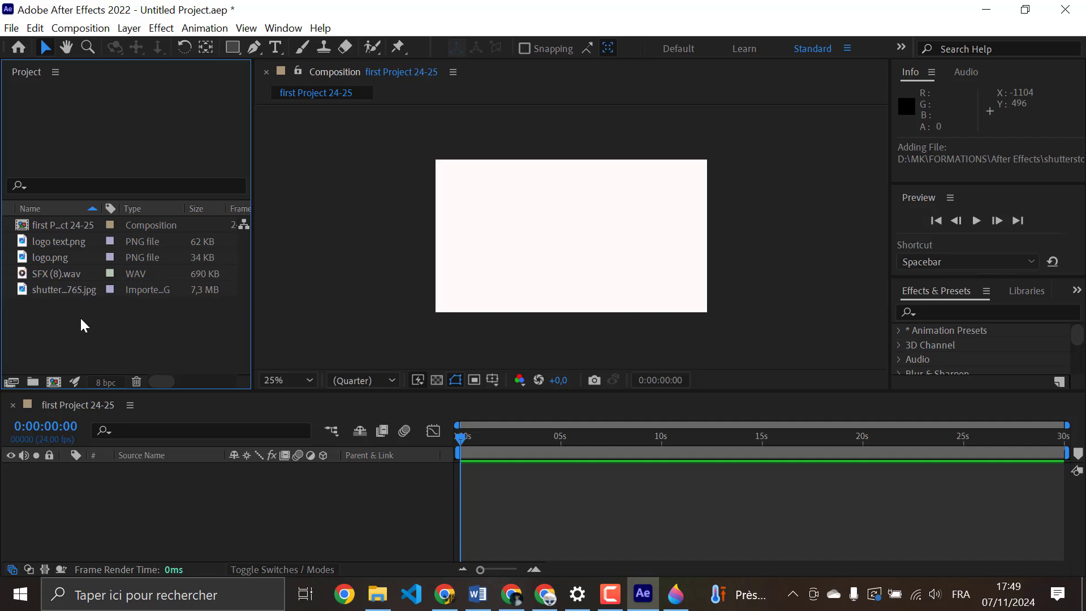
- Create a project folder named images
click(32, 383)
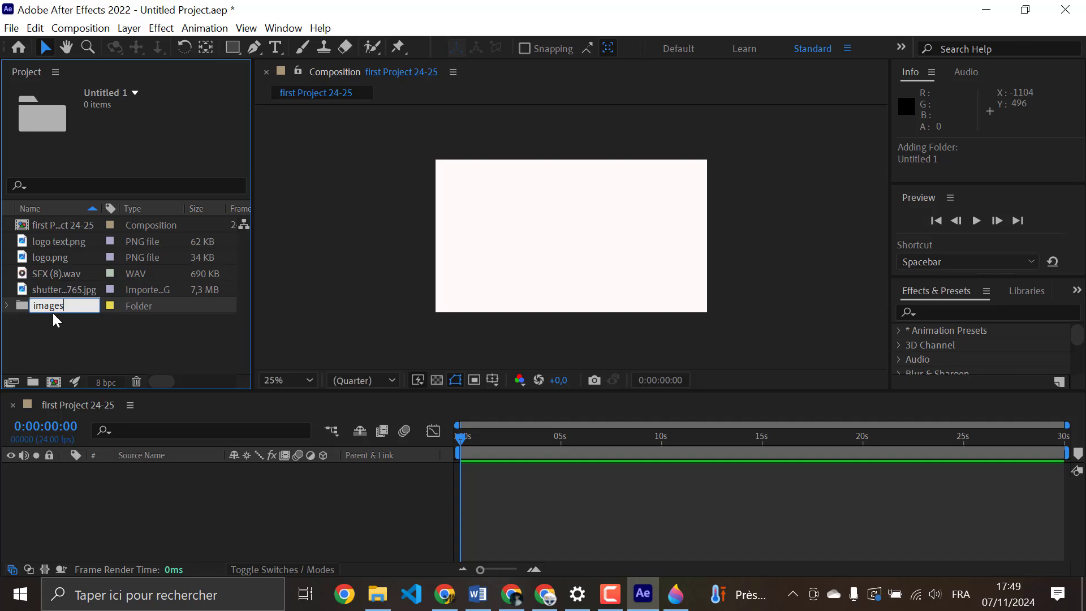
key(Return)
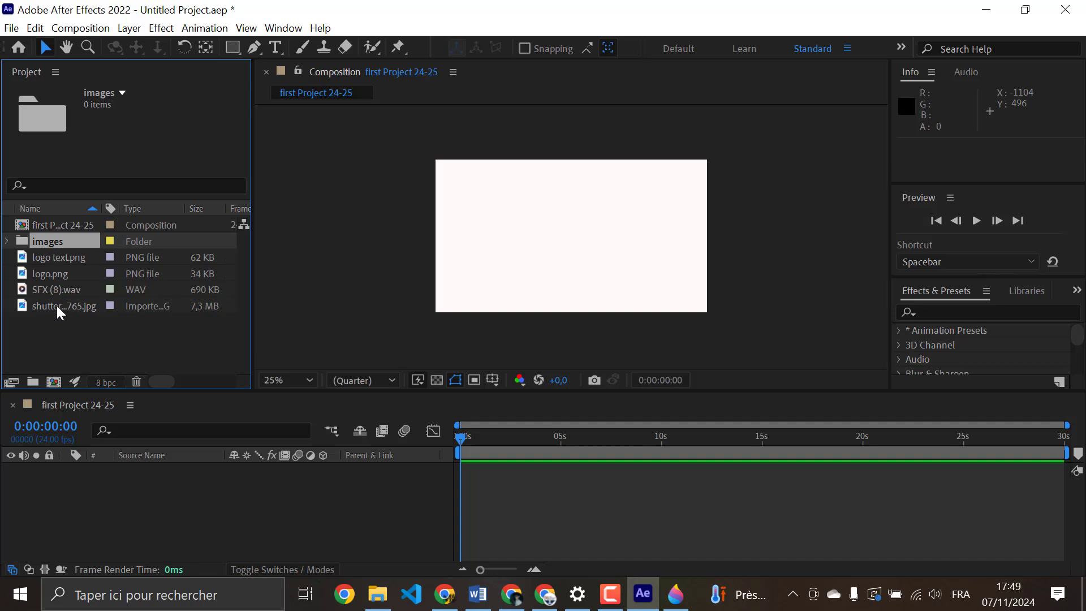
- Try moving logo text.png, logo.png and the shutterstock JPG into the images folder, and undo the move
click(53, 257)
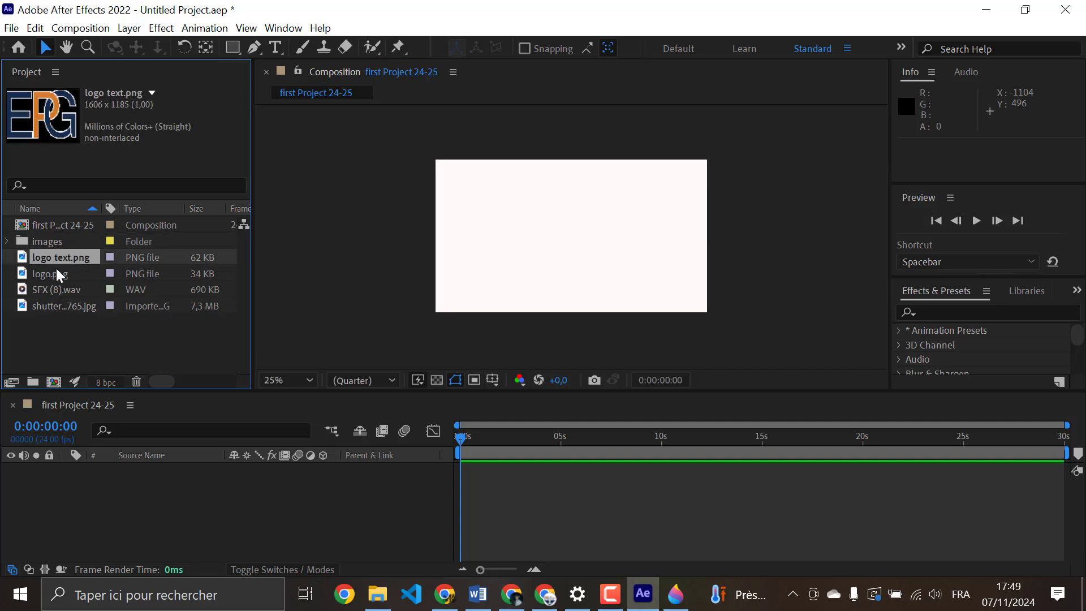
ctrl+click(49, 275)
ctrl+click(47, 308)
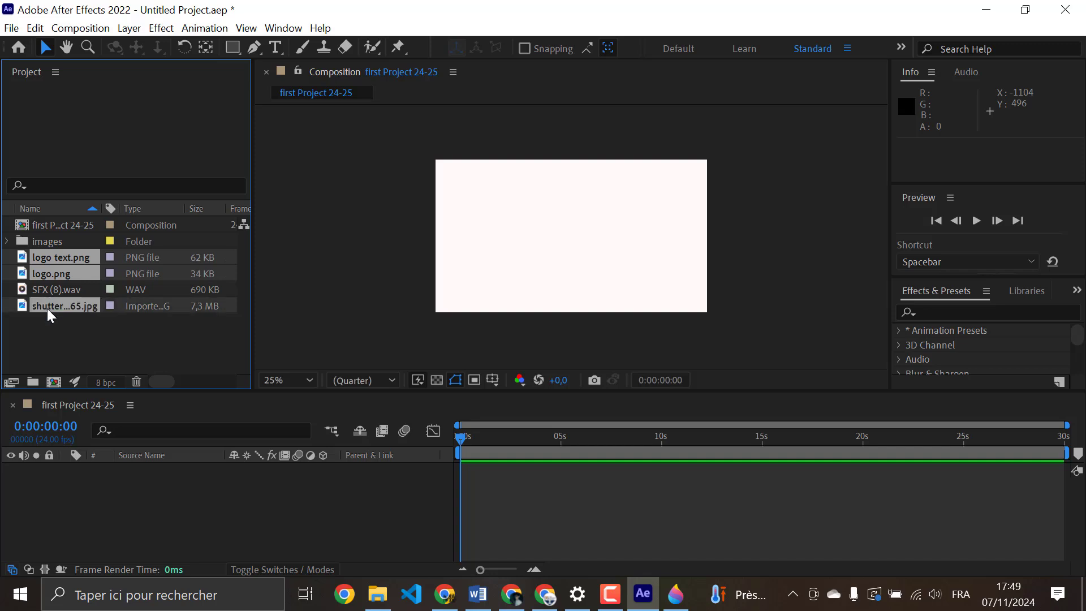
drag(46, 257, 49, 240)
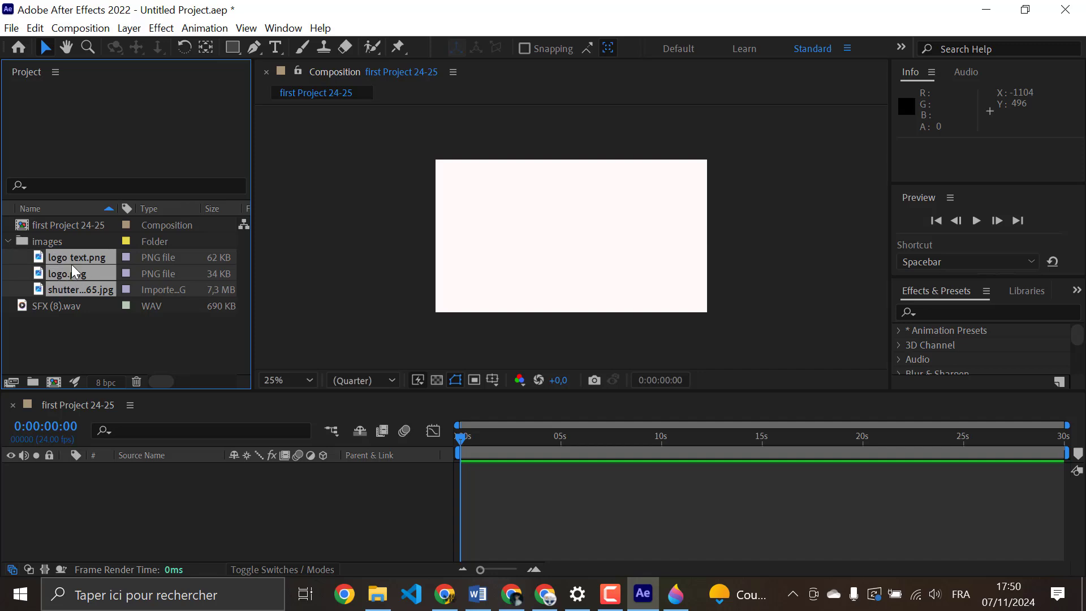
click(8, 242)
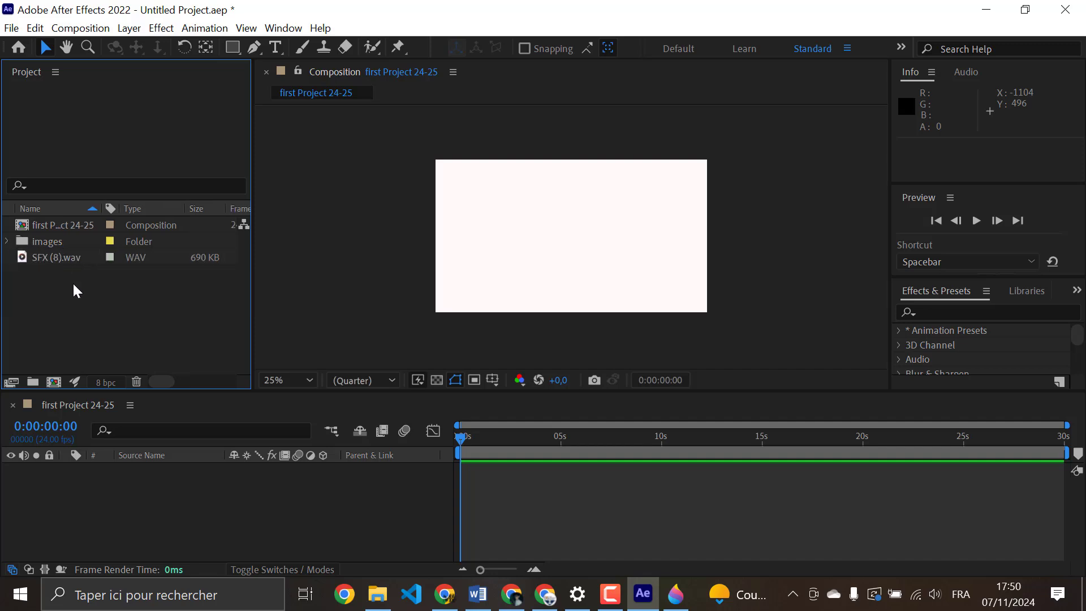
click(8, 242)
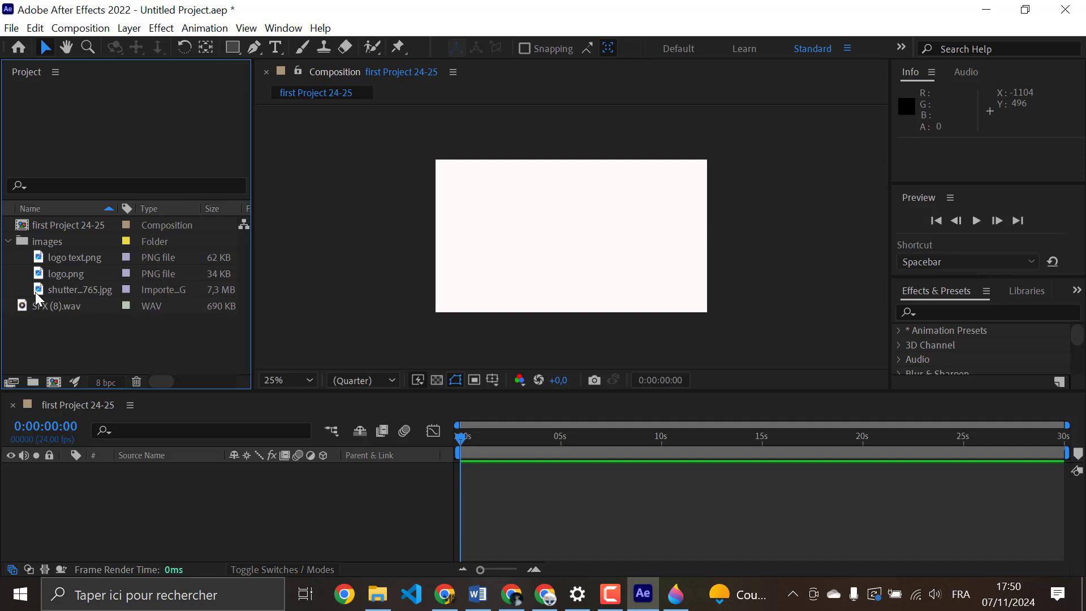
drag(24, 286, 29, 303)
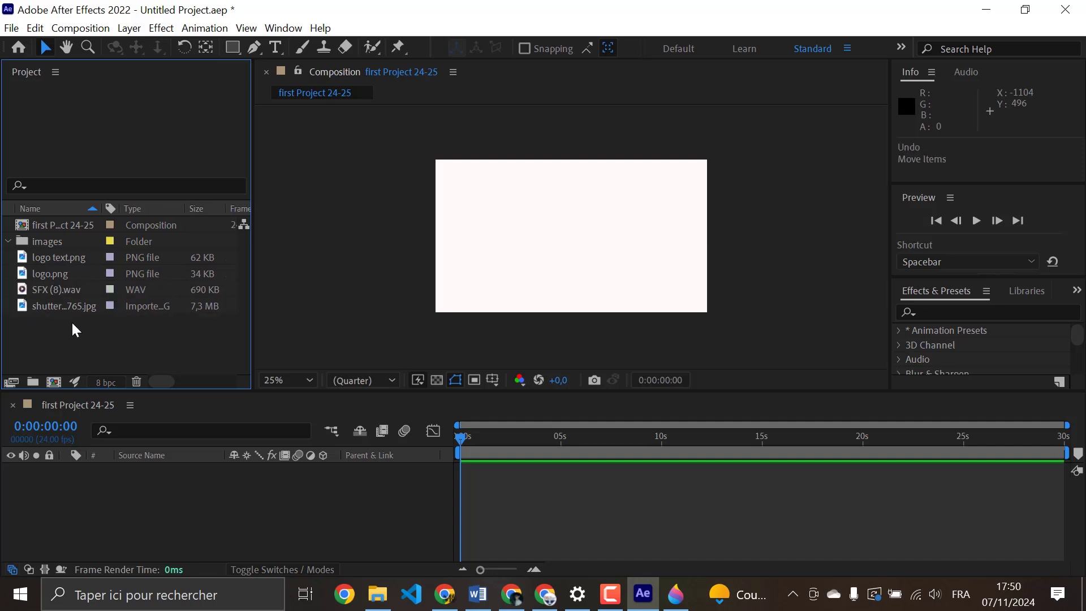
- Move logo text.png, logo.png and the shutterstock JPG together into the images folder and collapse the folder
click(46, 243)
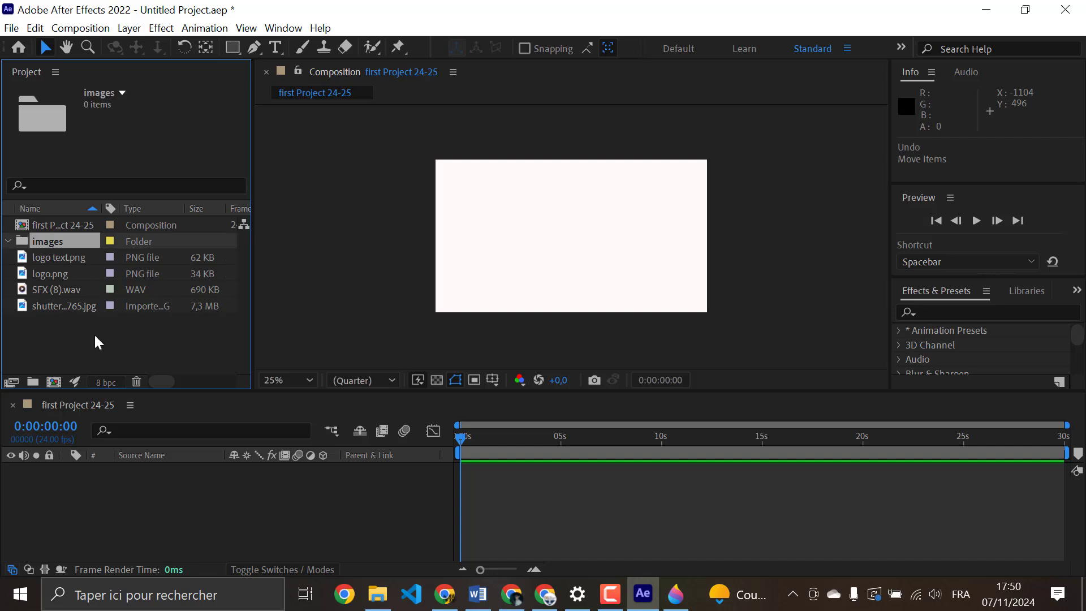
click(82, 334)
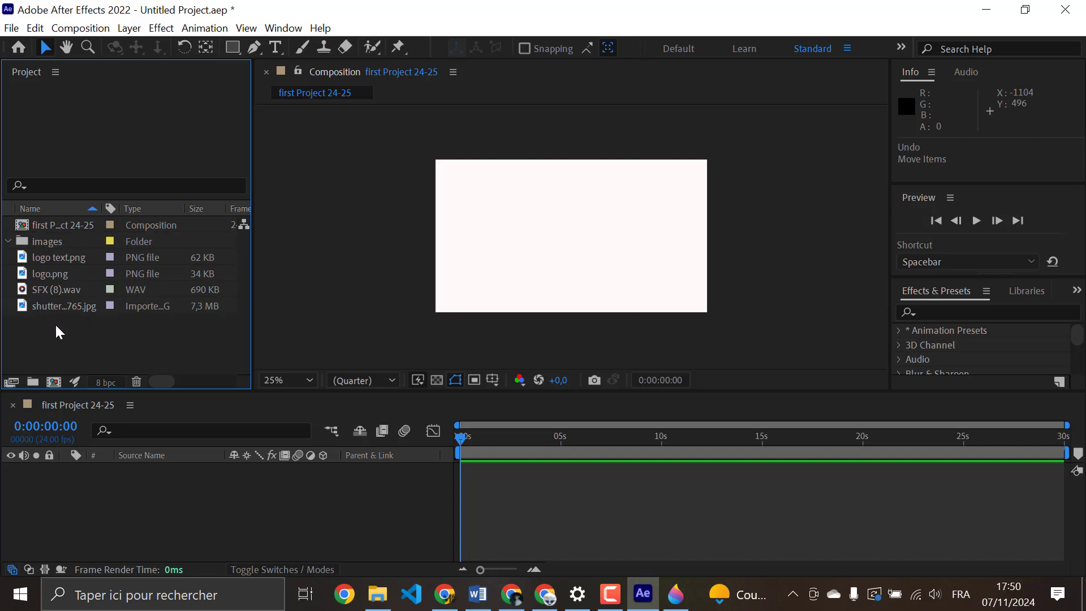
click(47, 257)
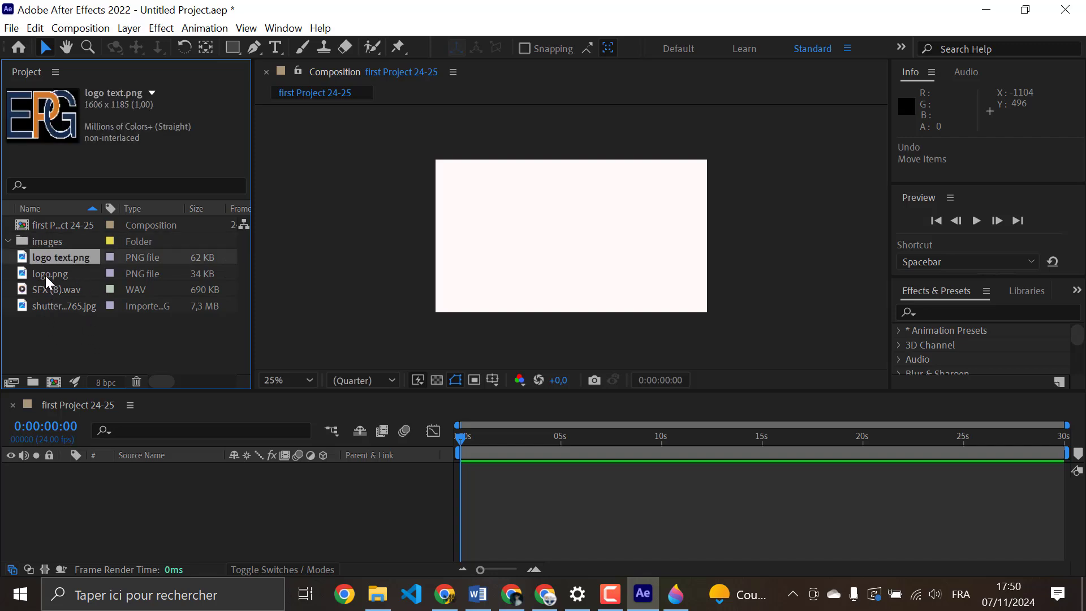
ctrl+click(47, 275)
ctrl+click(56, 306)
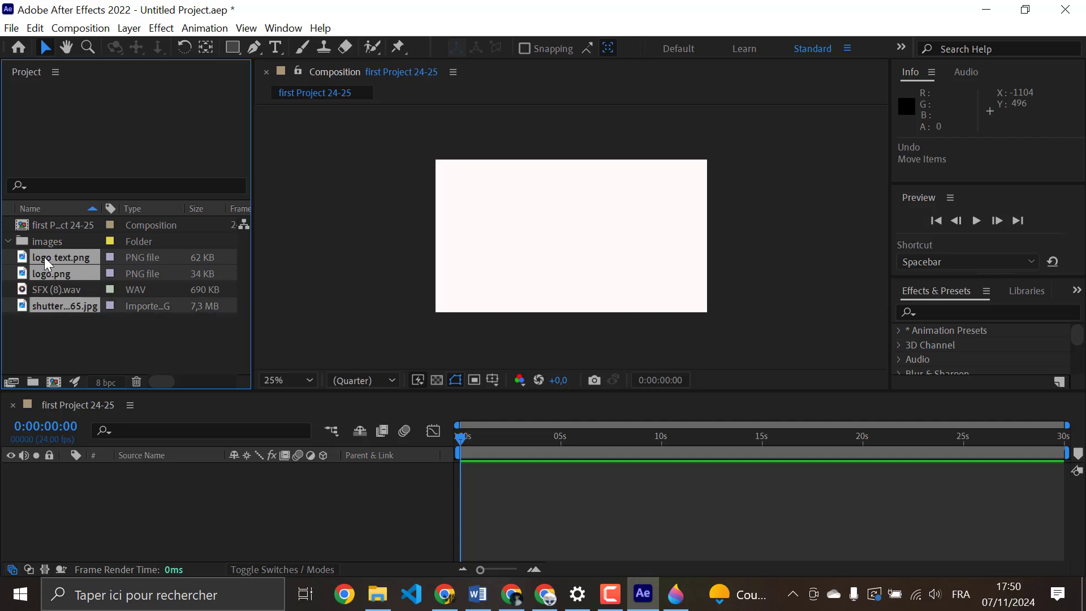
drag(44, 257, 44, 239)
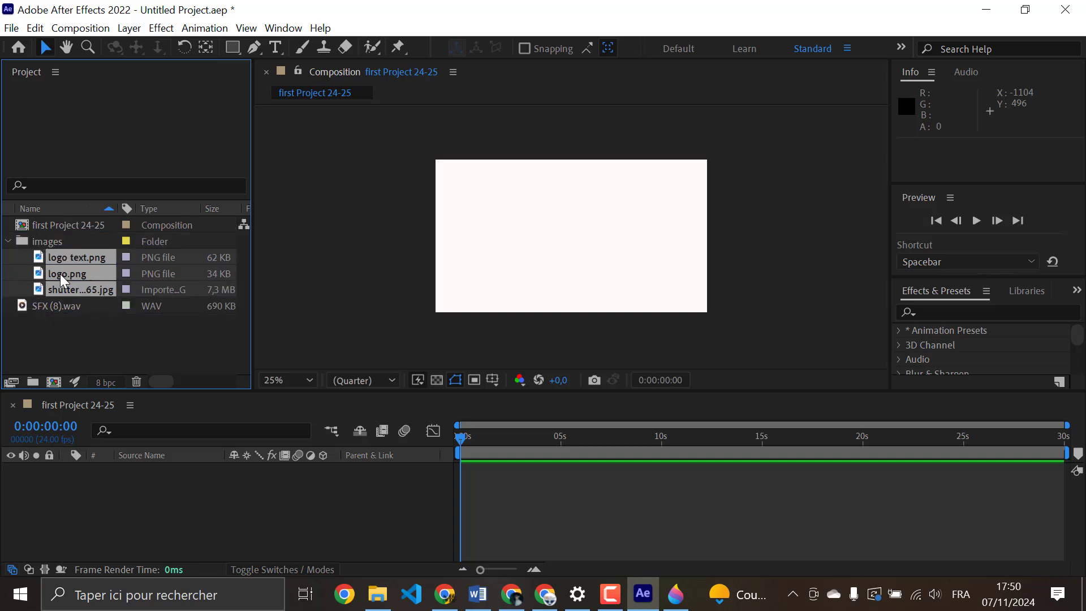
click(8, 241)
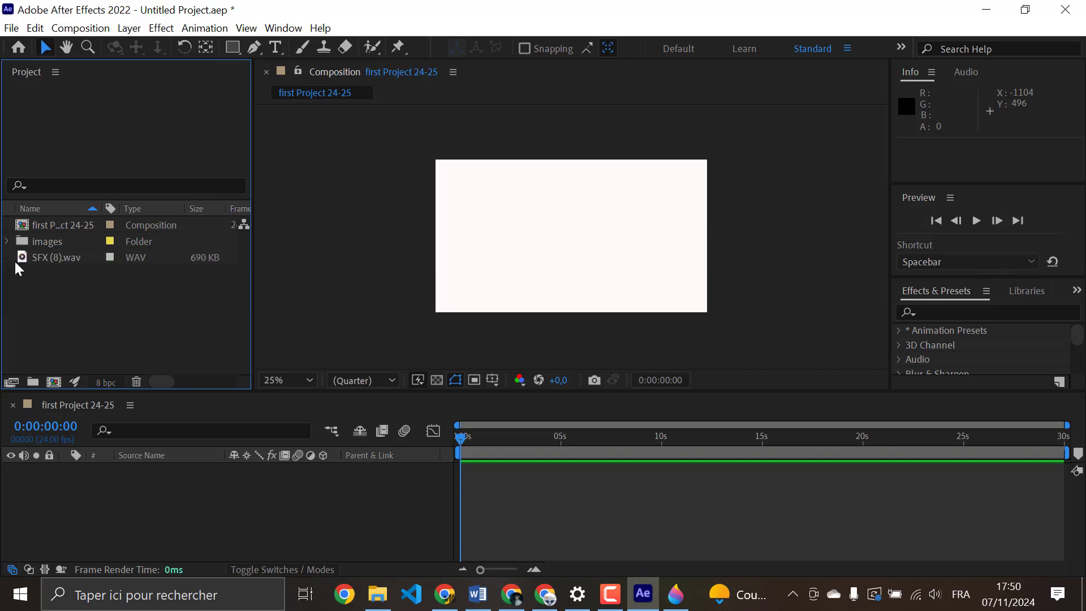
right_click(51, 290)
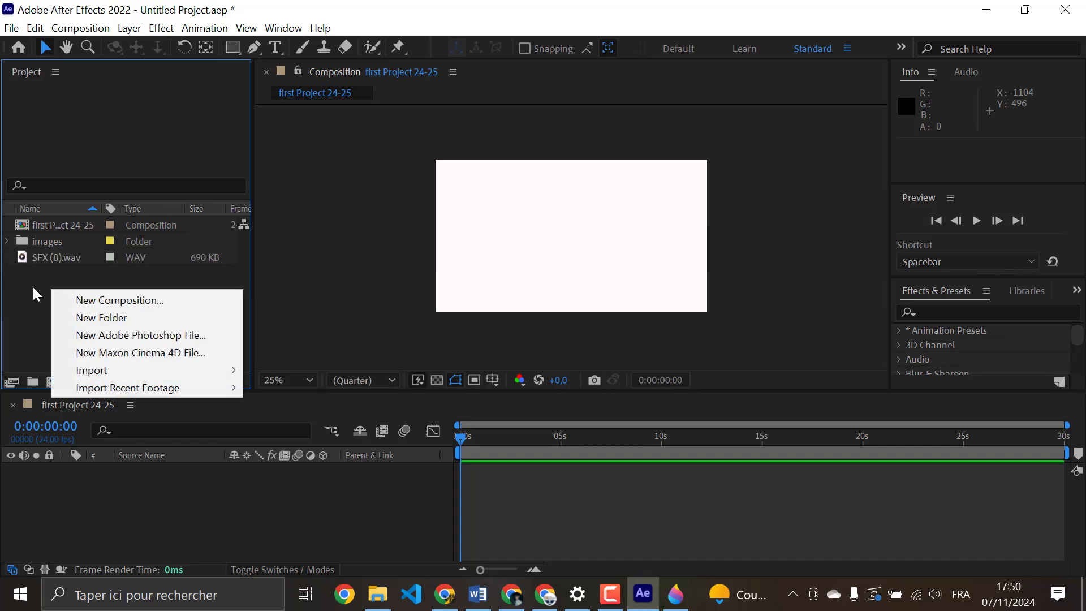
click(33, 285)
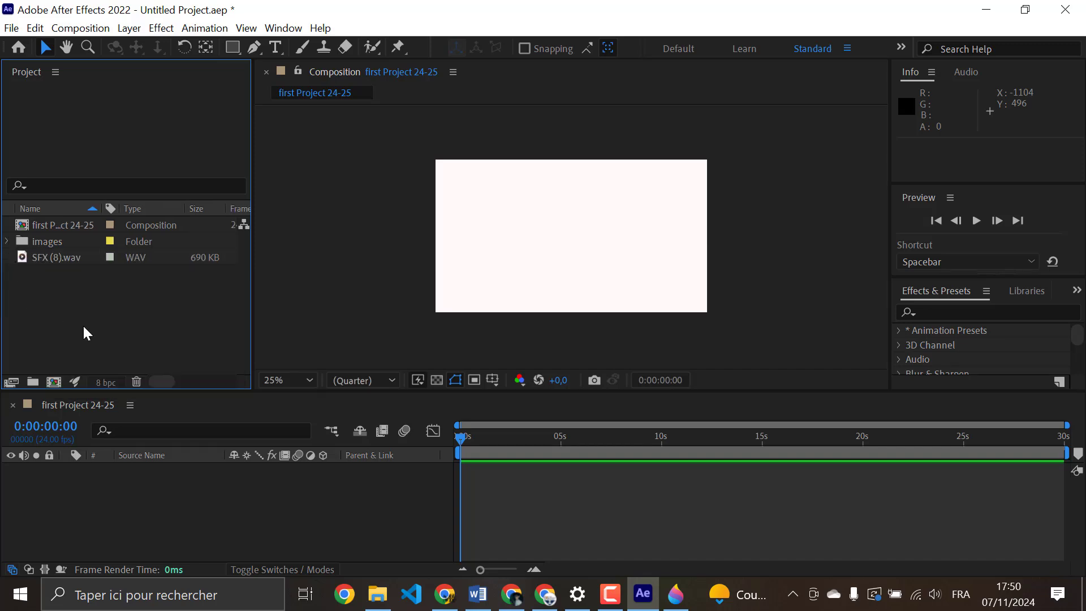
right_click(69, 287)
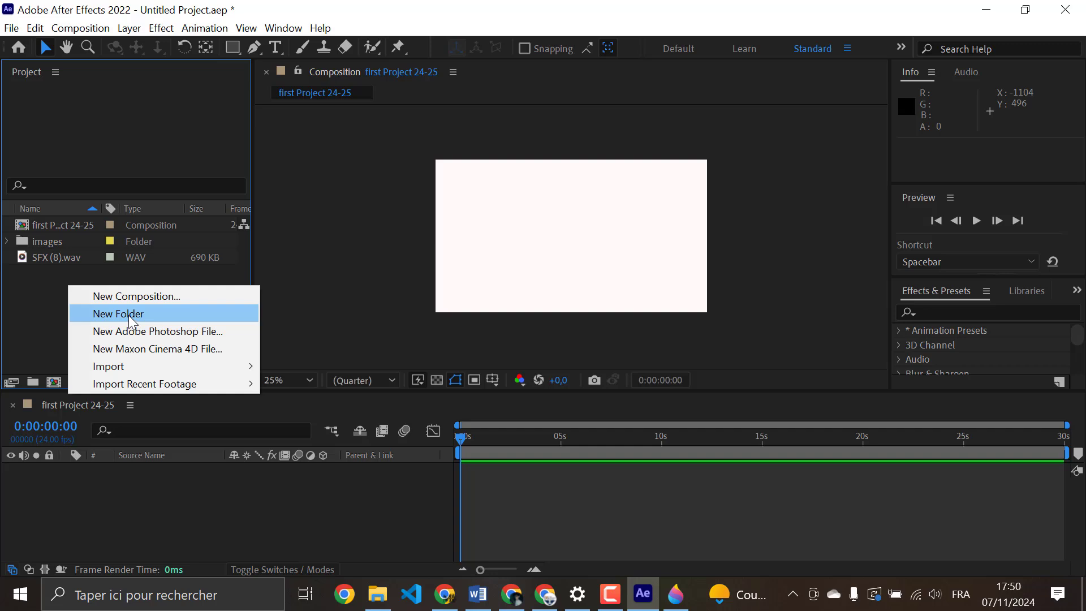
click(44, 309)
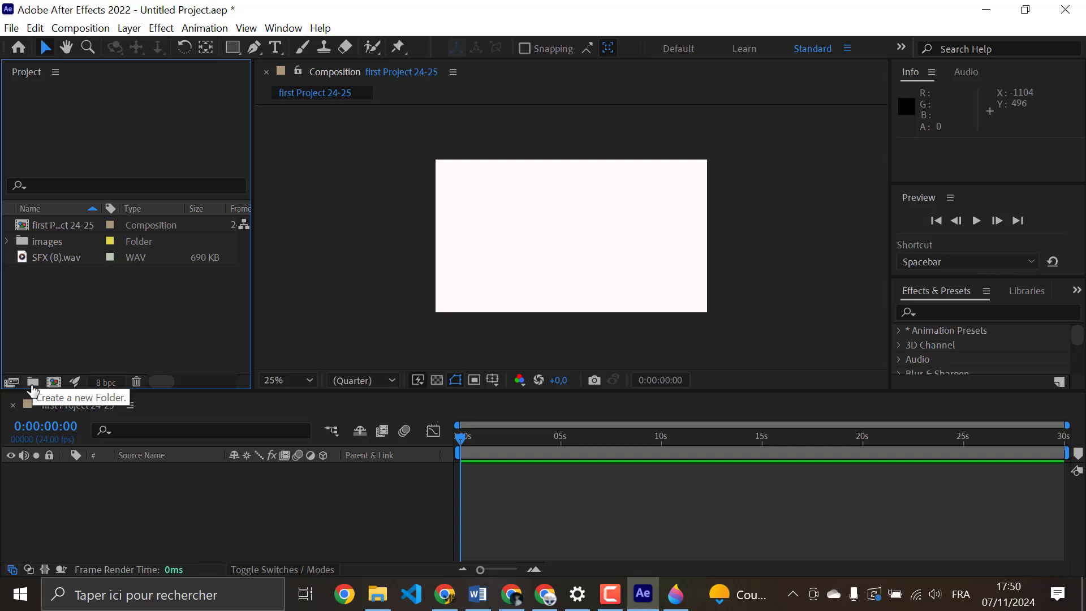
right_click(62, 296)
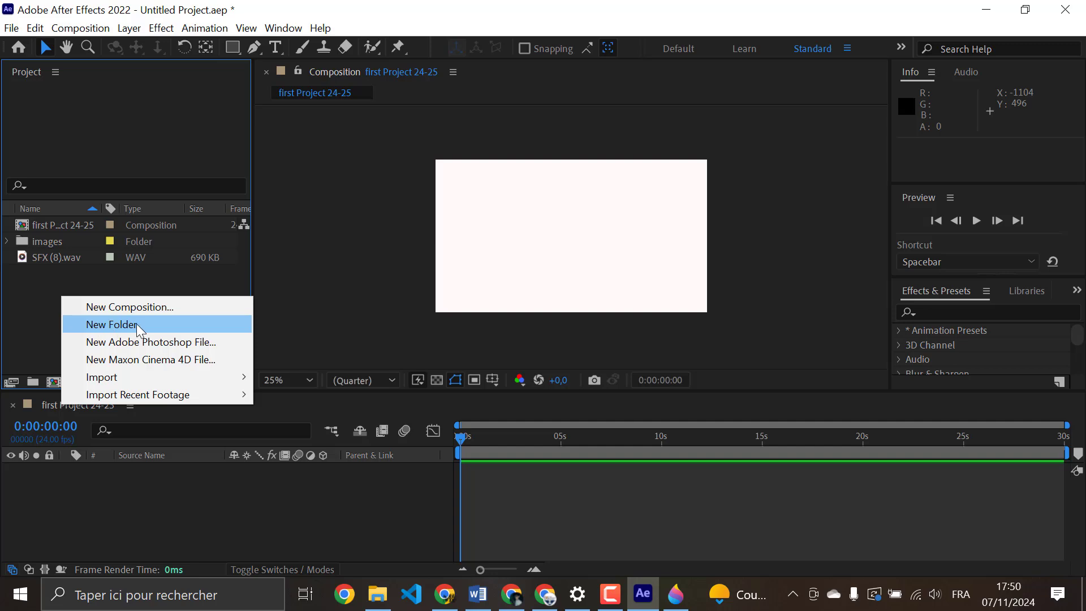
mouse_move(100, 375)
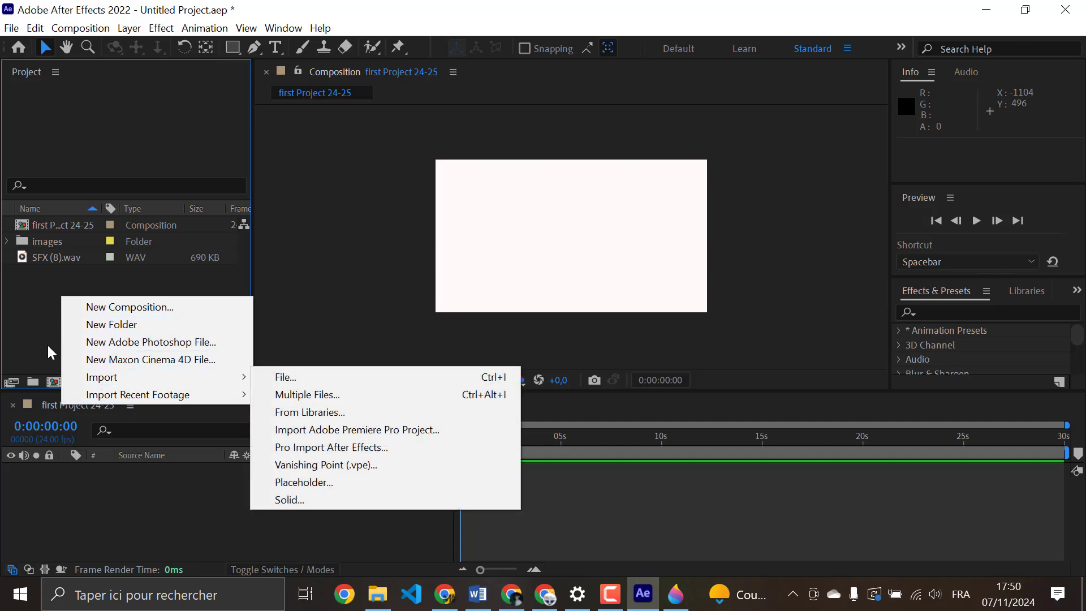
click(37, 319)
right_click(52, 303)
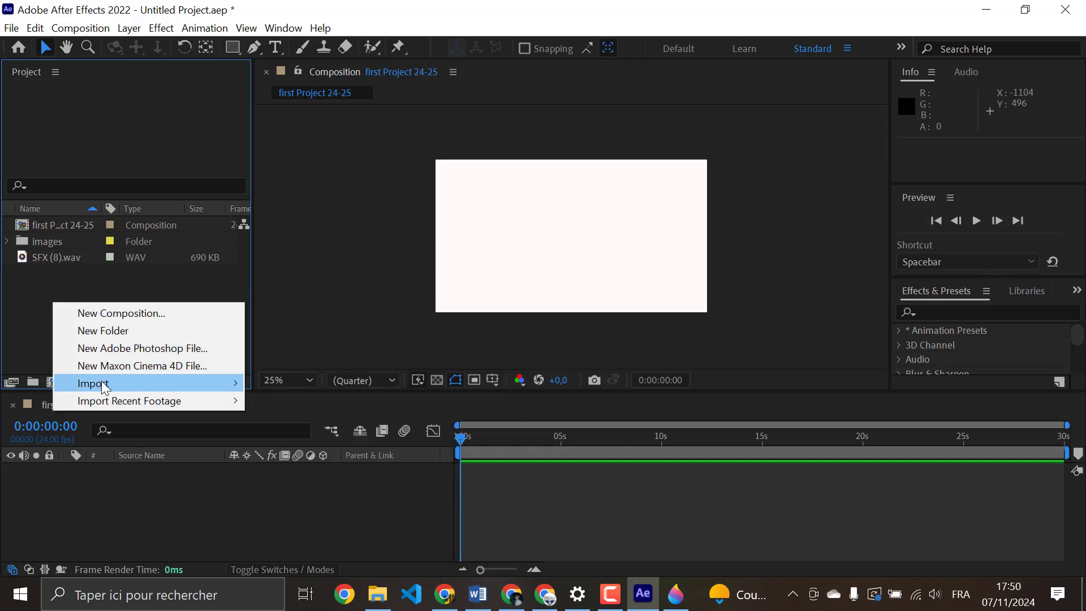
mouse_move(101, 380)
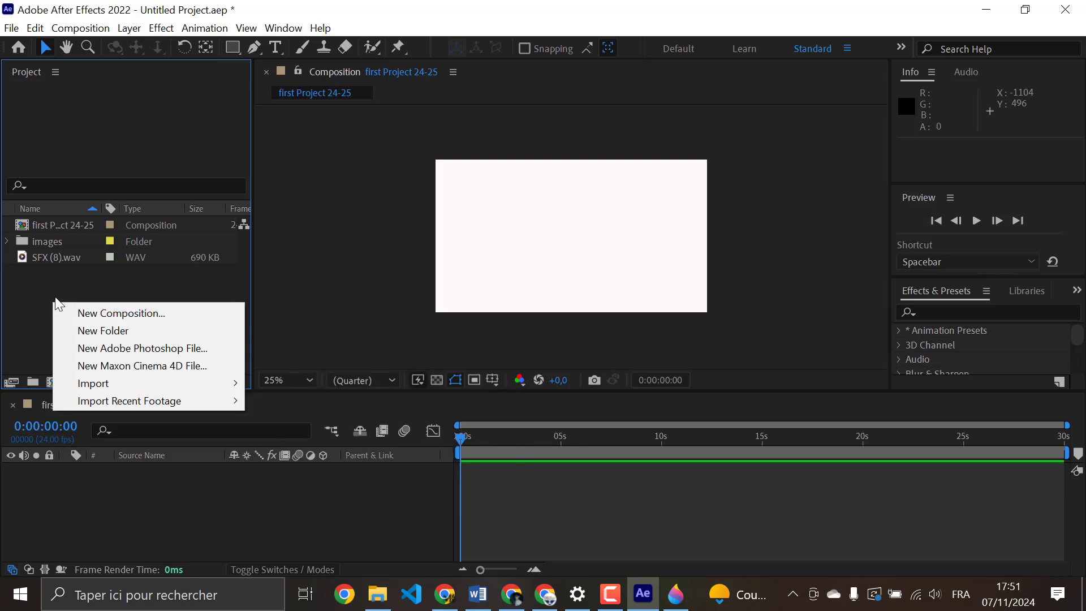
click(28, 290)
- Create a second project folder named audio
right_click(74, 290)
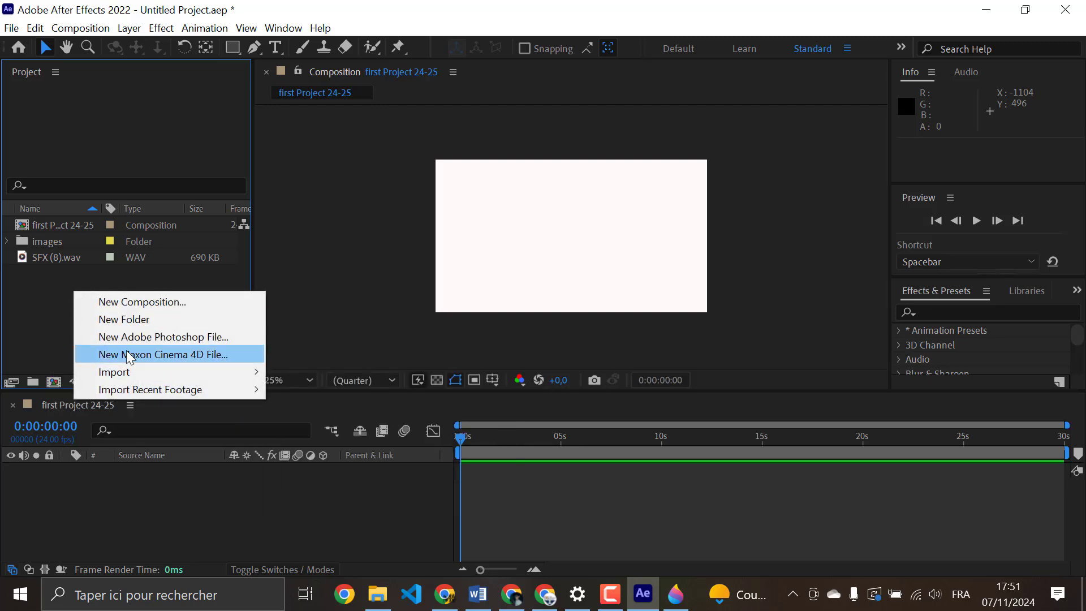
click(128, 319)
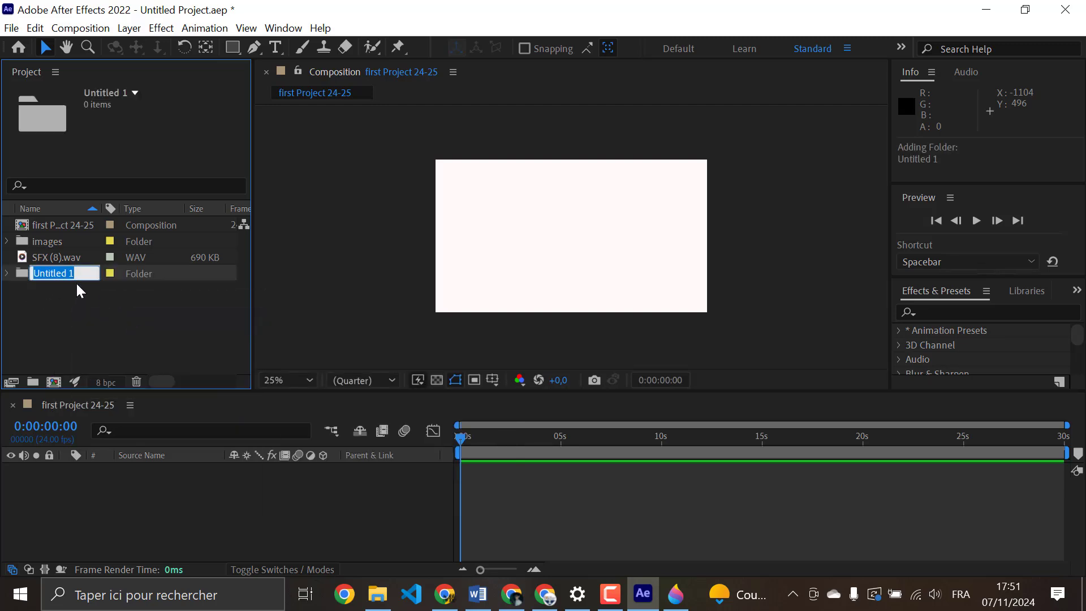
text(audio)
key(Return)
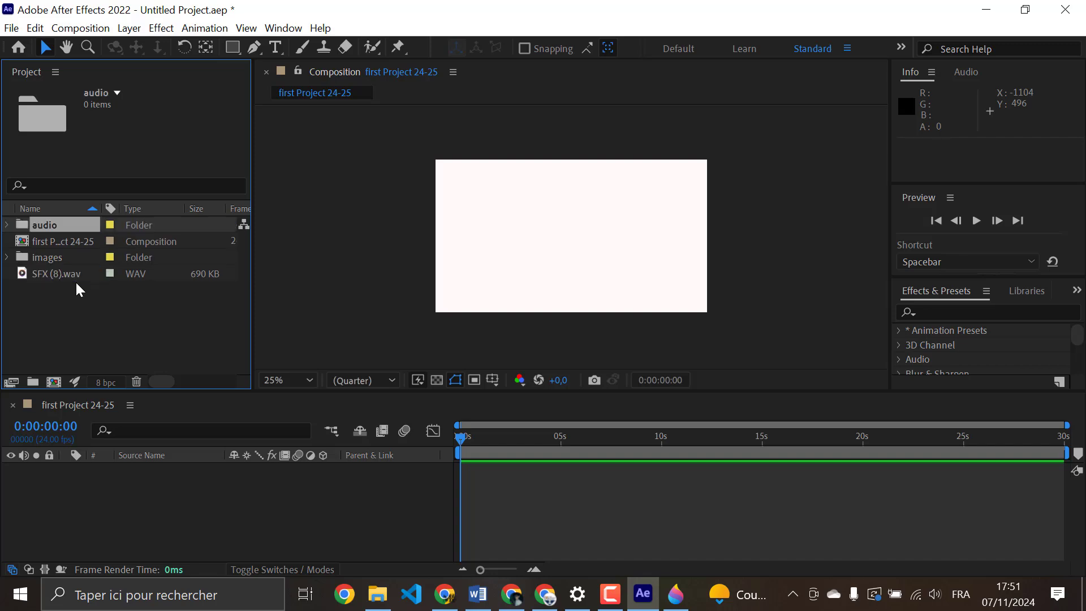
- Move SFX (8).wav into the audio folder and check the contents of the audio and images folders
drag(48, 272, 52, 230)
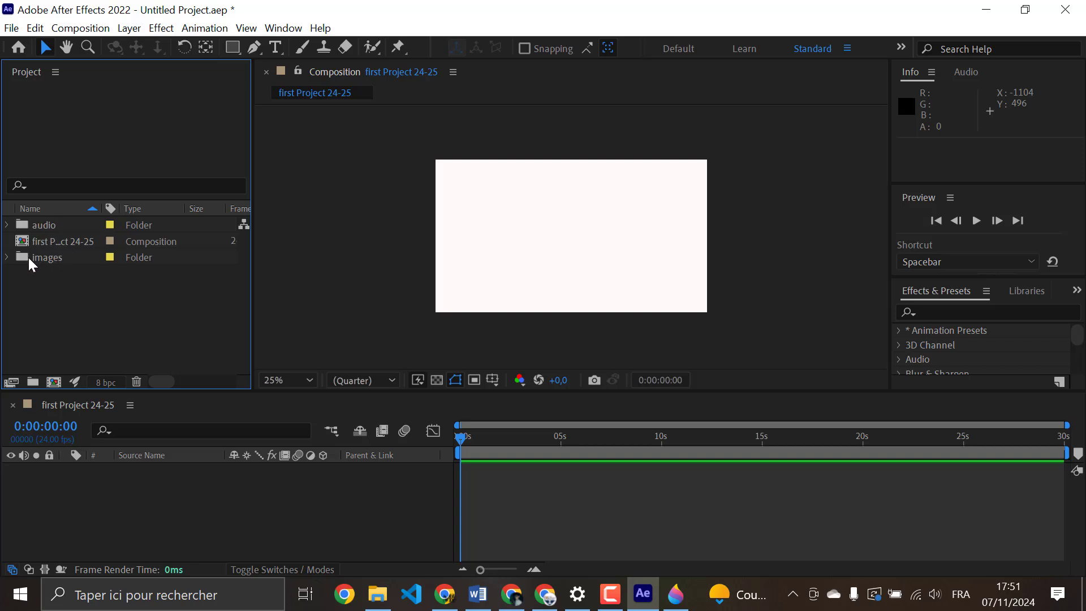
click(6, 225)
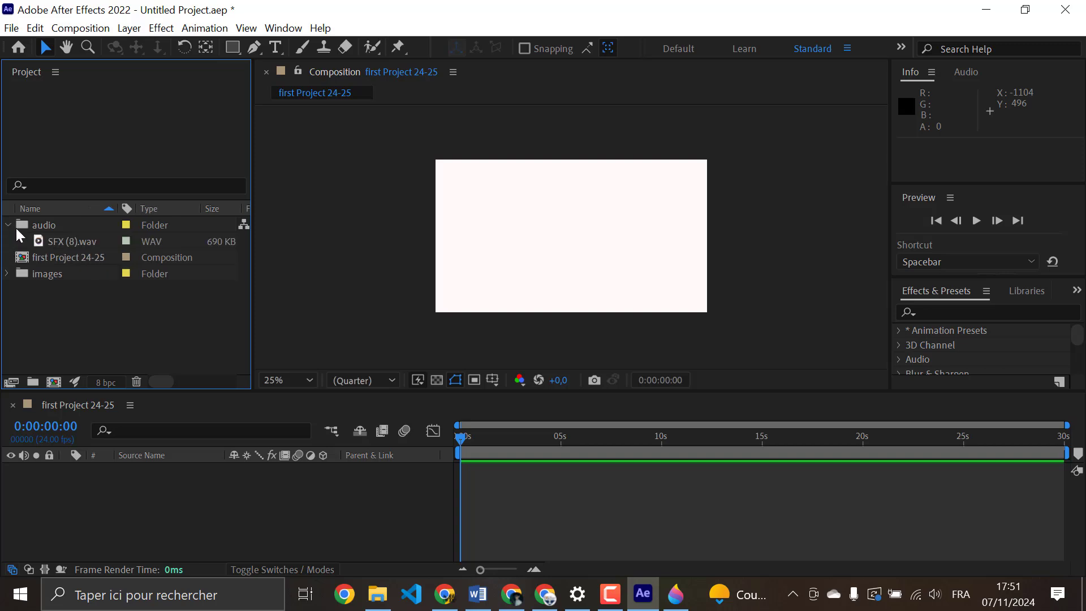
click(8, 224)
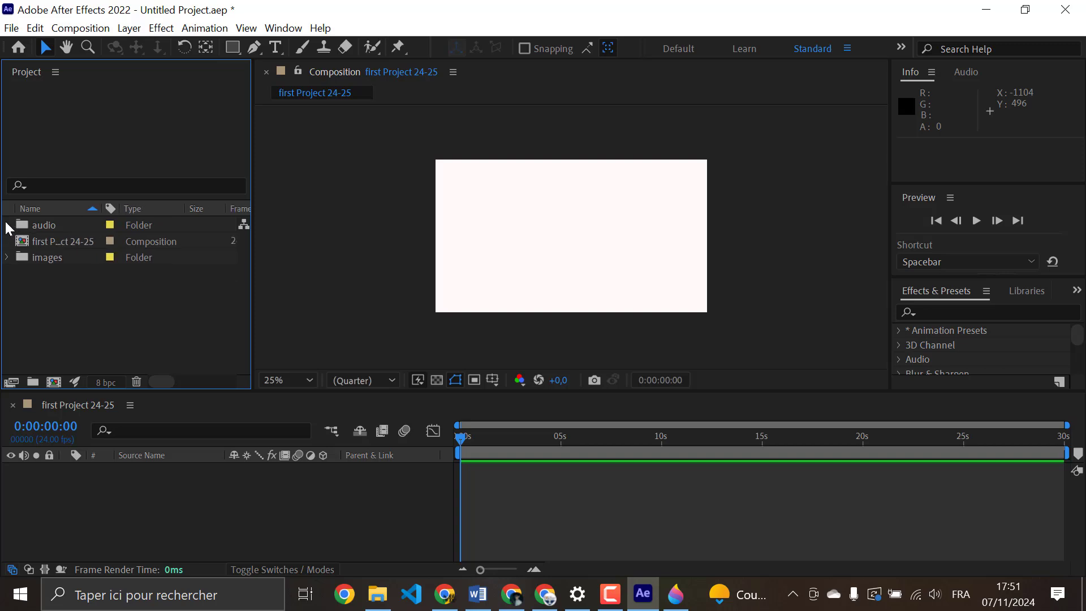
click(7, 257)
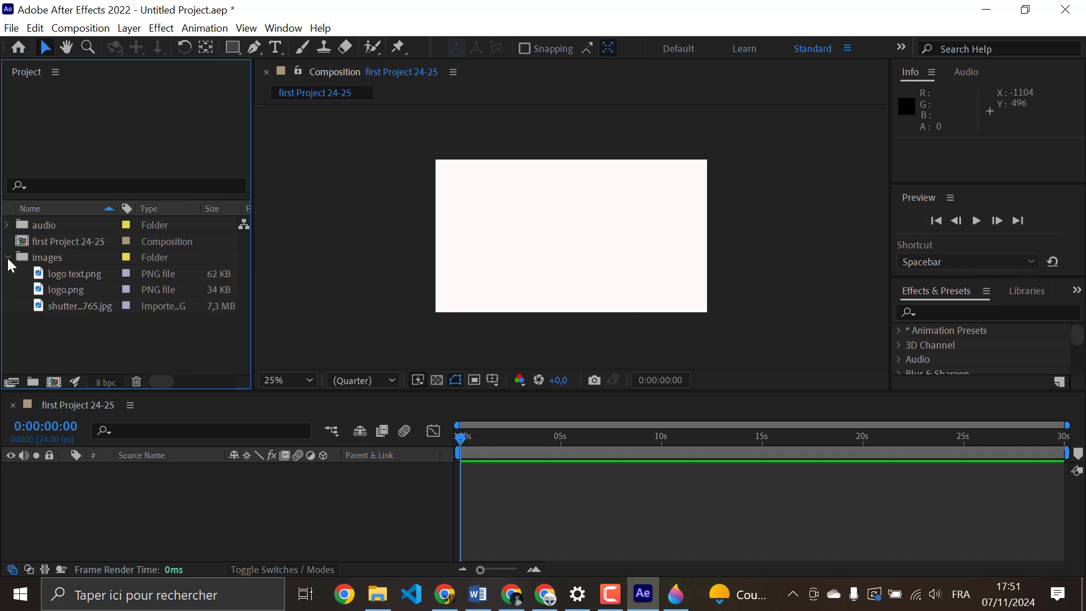
click(7, 257)
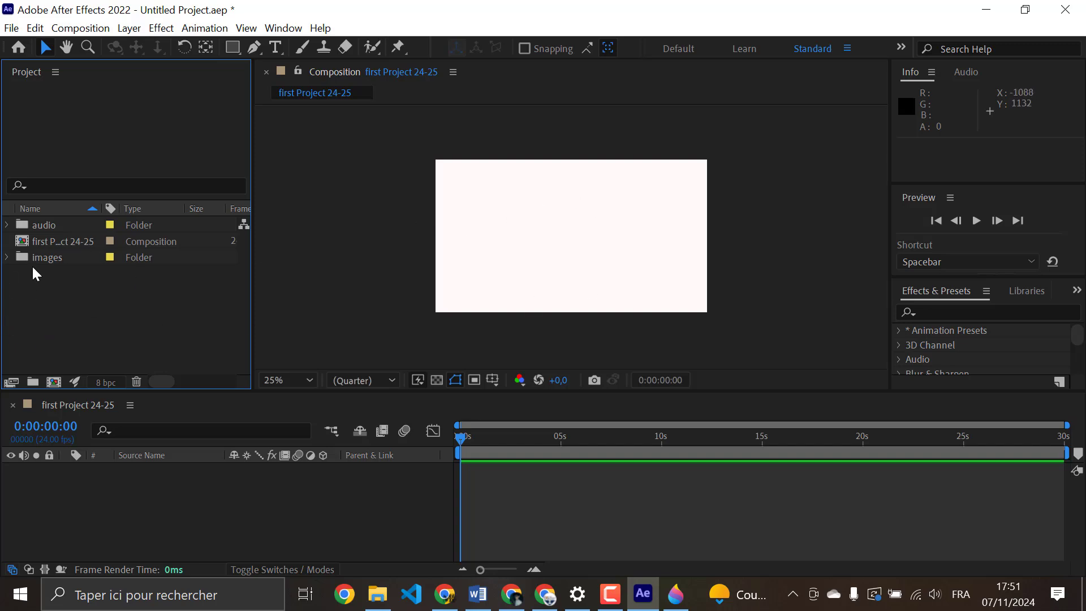
- Add all three files of the images folder as layers to the first Project 24-25 timeline and select only the logo text.png layer
click(52, 257)
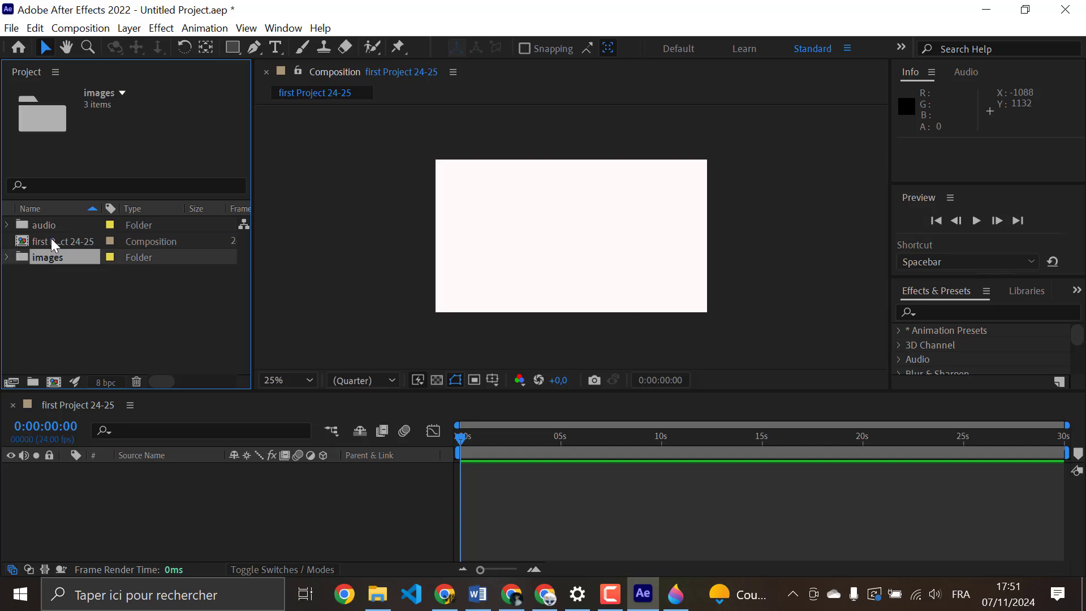
click(7, 257)
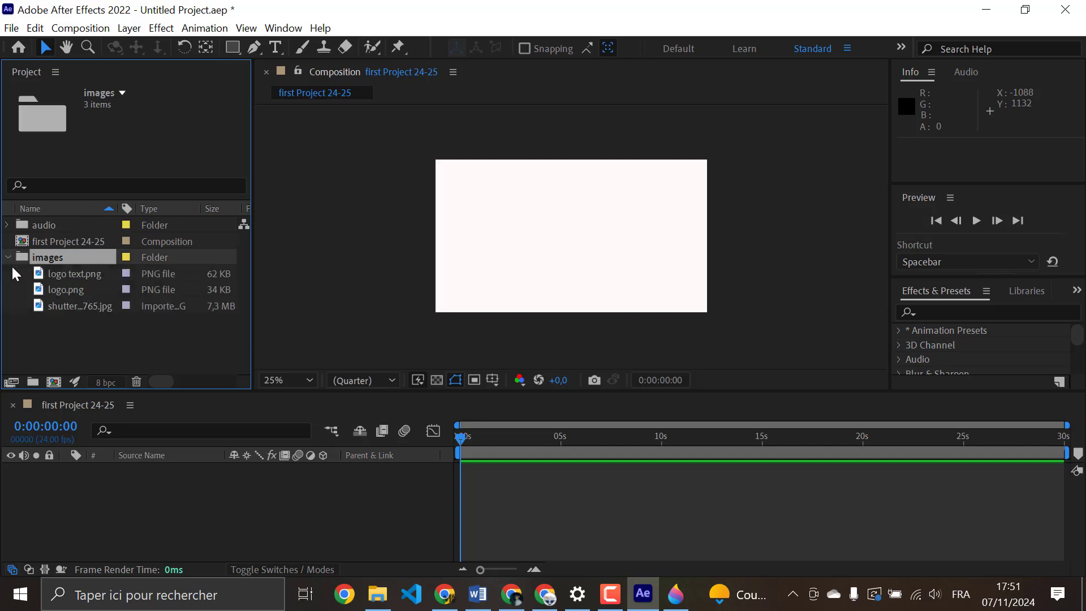
click(8, 225)
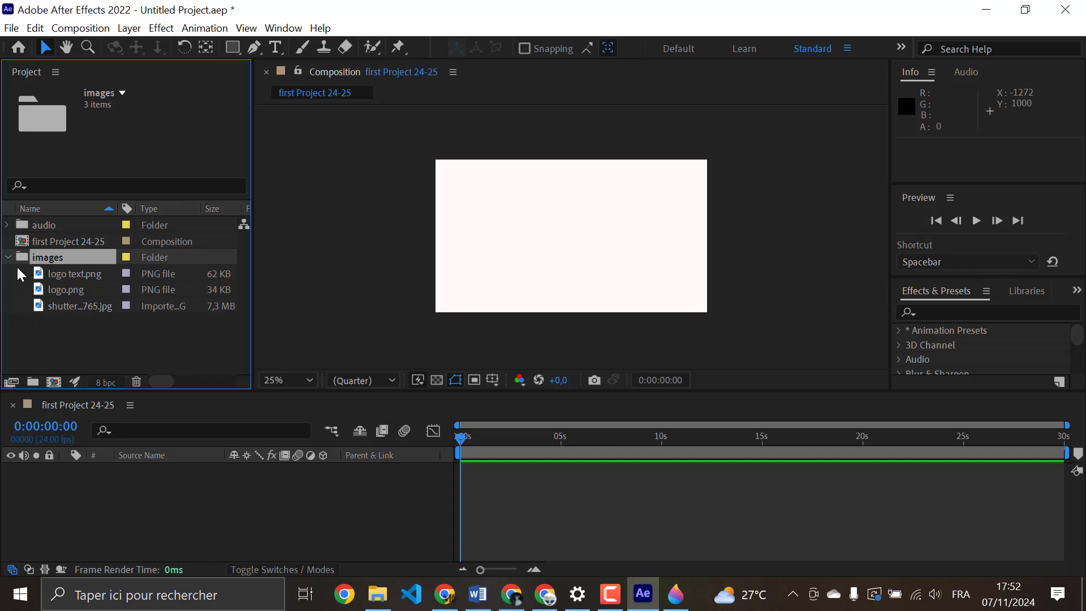
drag(15, 266, 88, 316)
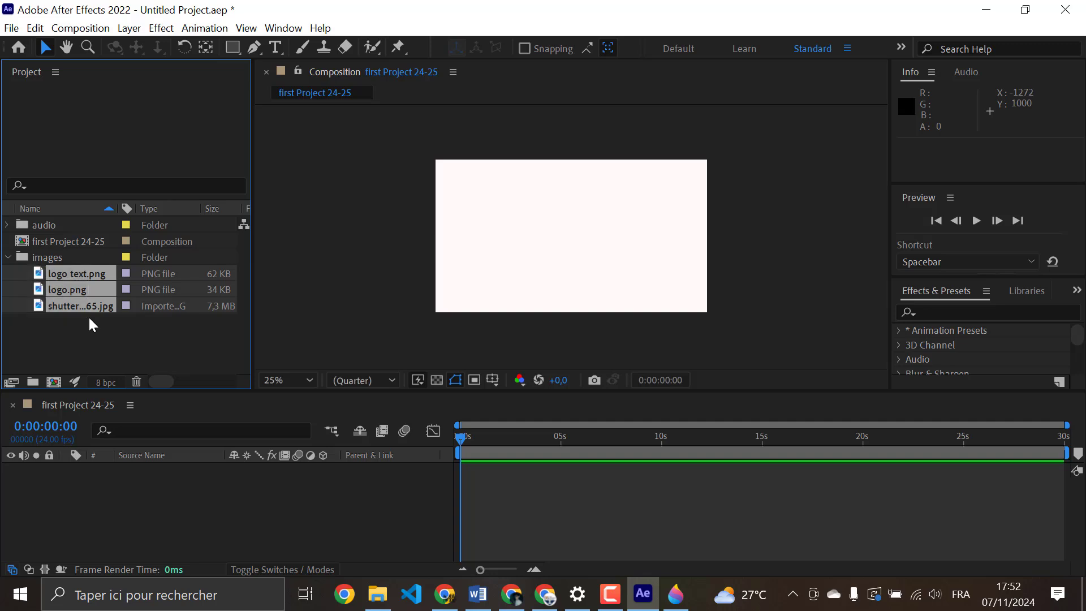
drag(62, 274, 103, 502)
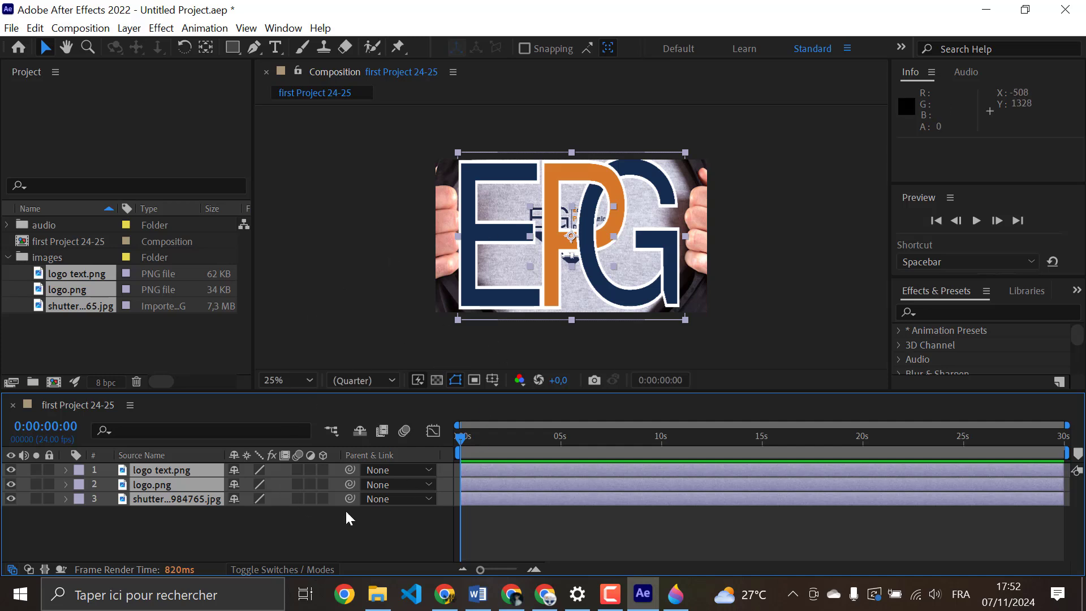
click(349, 549)
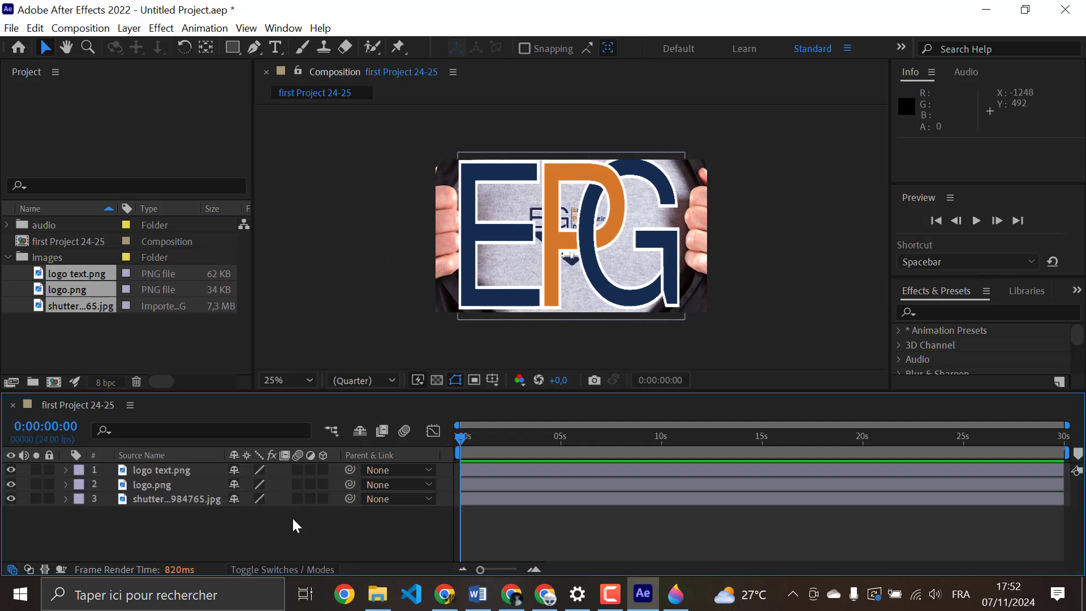
click(158, 470)
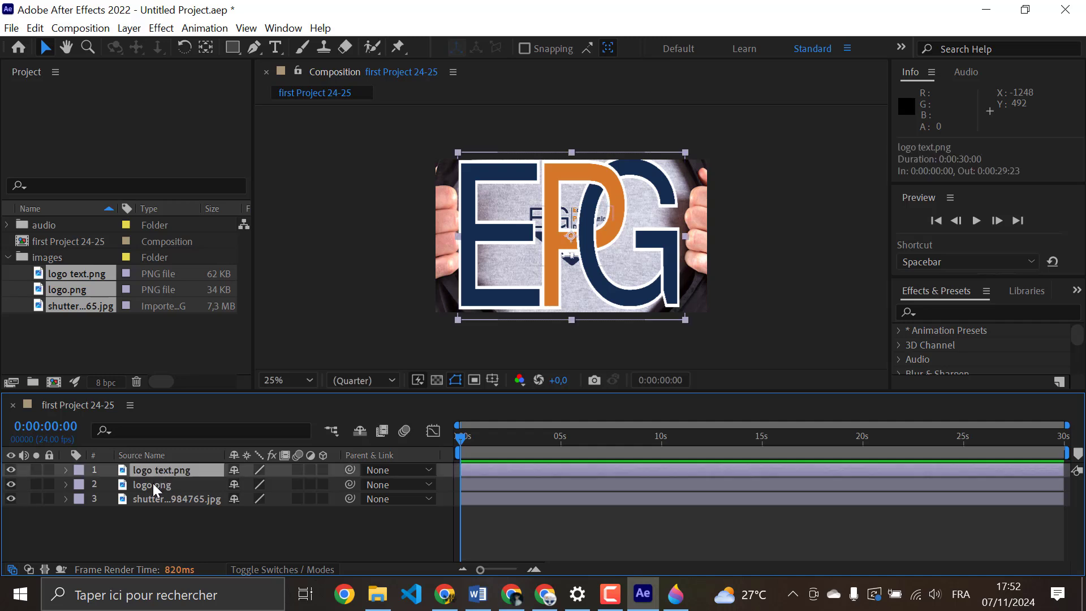
- Select each of the three timeline layers in turn and clear the selection
click(152, 483)
click(151, 497)
click(144, 469)
click(142, 484)
click(148, 498)
click(168, 528)
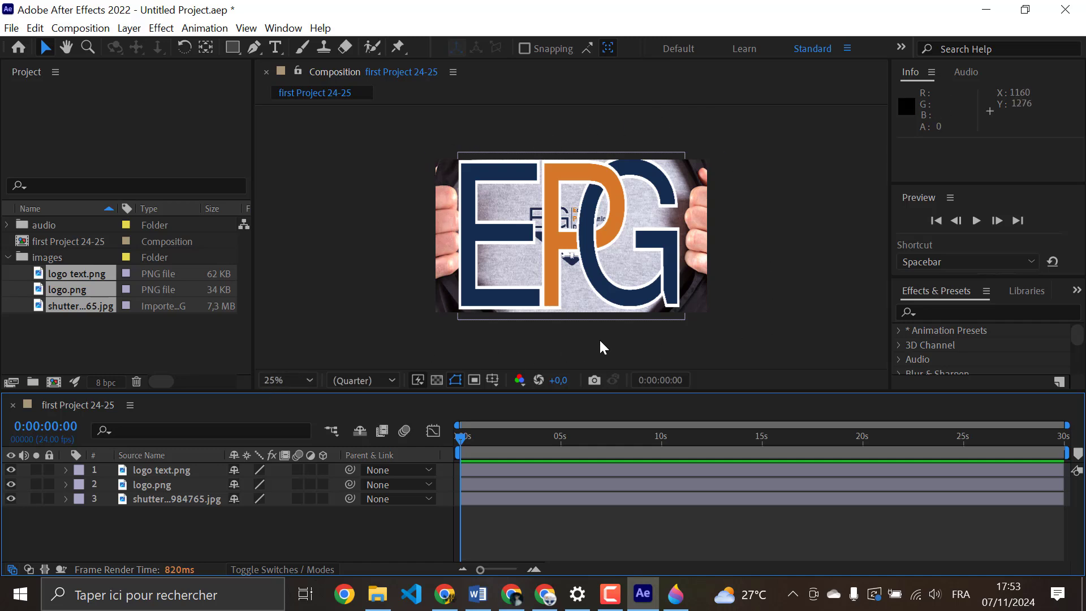
- Set the composition preview's magnification to 50% and step it in and out, ending at 12.5%
click(308, 382)
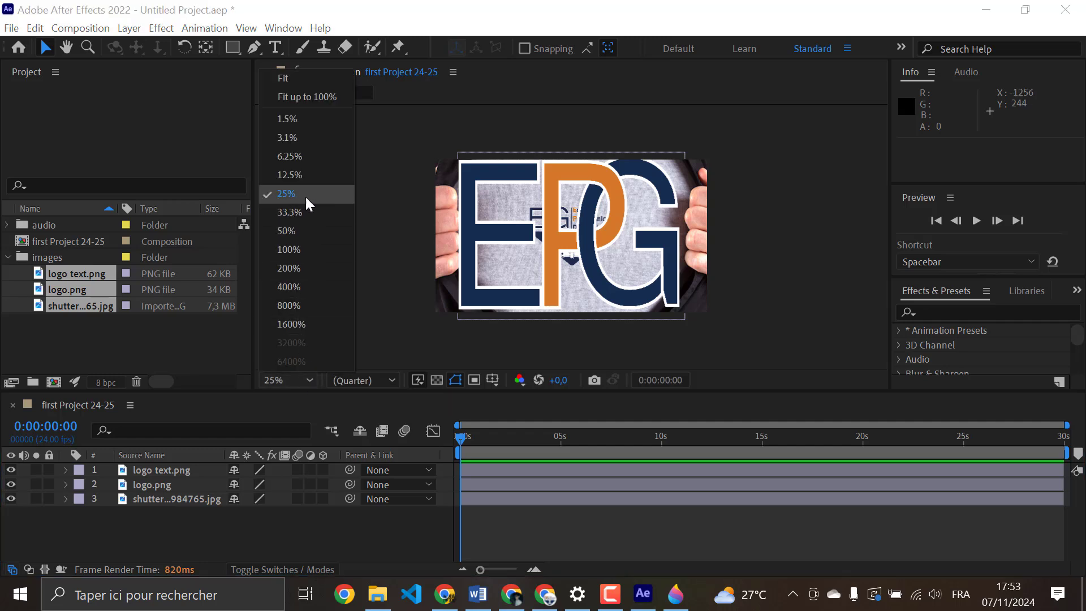
click(287, 231)
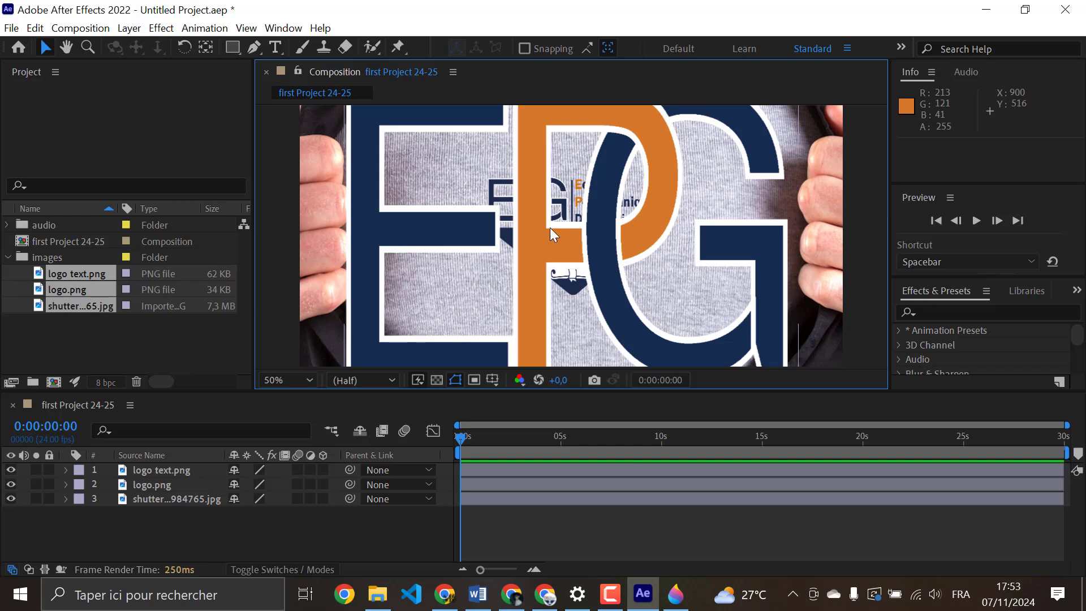
key(comma)
key(period)
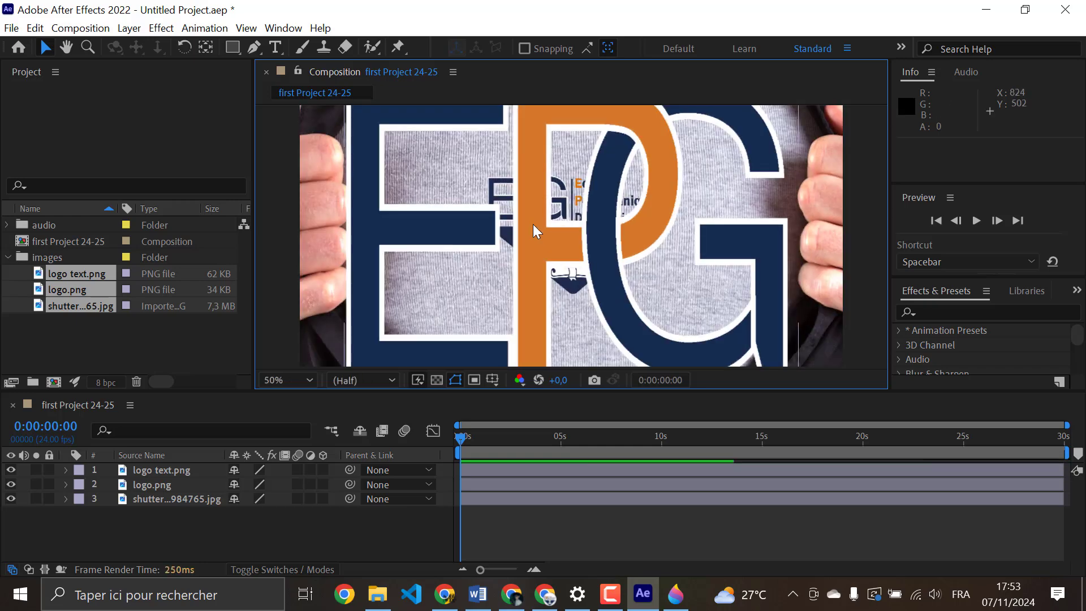
key(comma)
key(comma)
key(period)
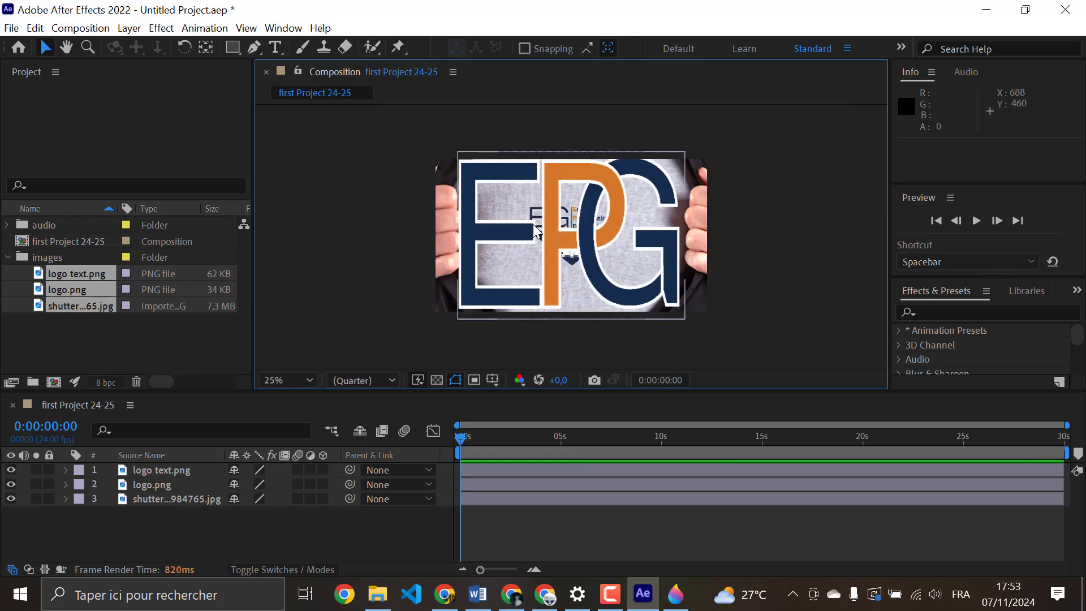
key(period)
key(comma)
key(period)
key(comma)
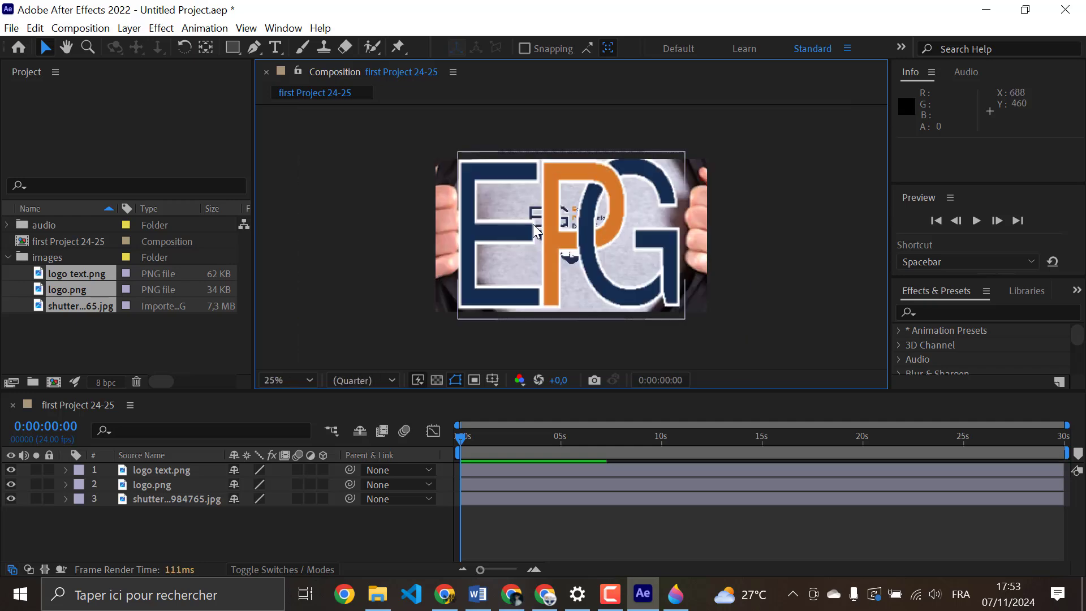
key(comma)
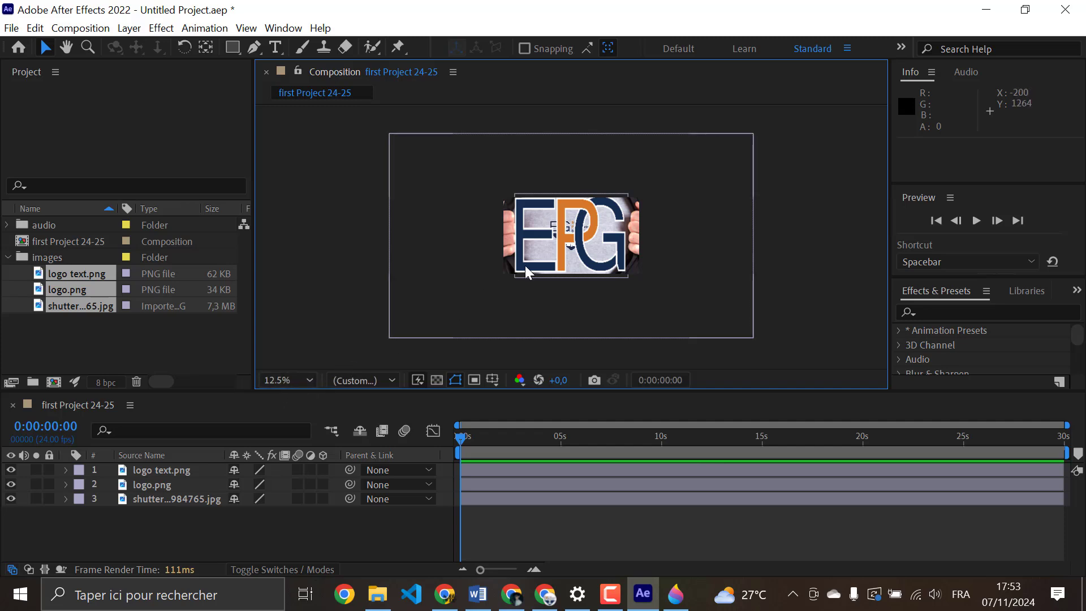
- Compare the composition preview at Fit up to 100%, Fit and 25%, and end on Fit
click(311, 382)
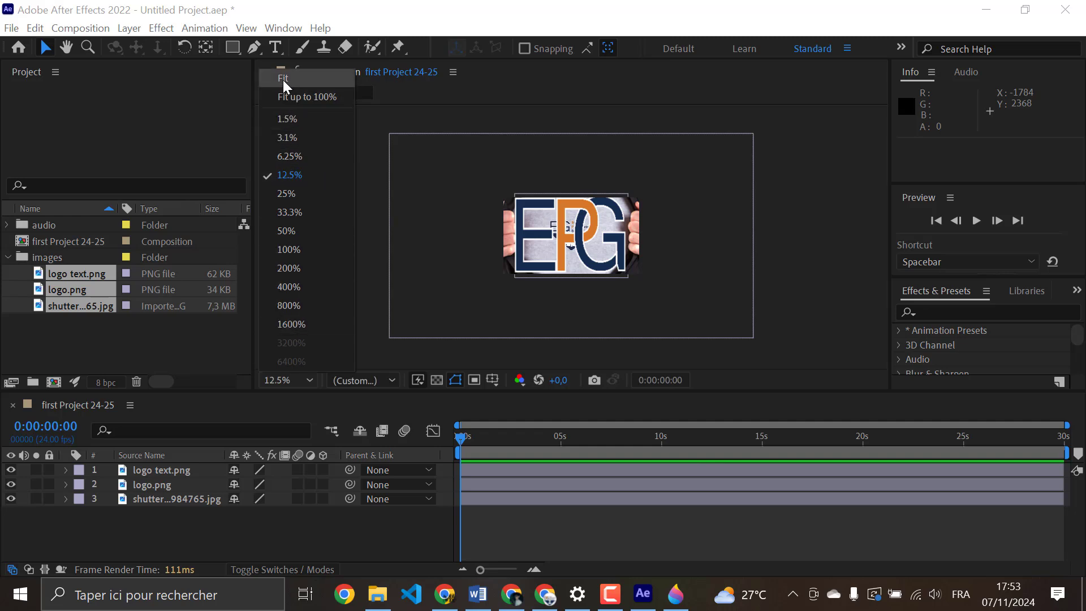
click(326, 106)
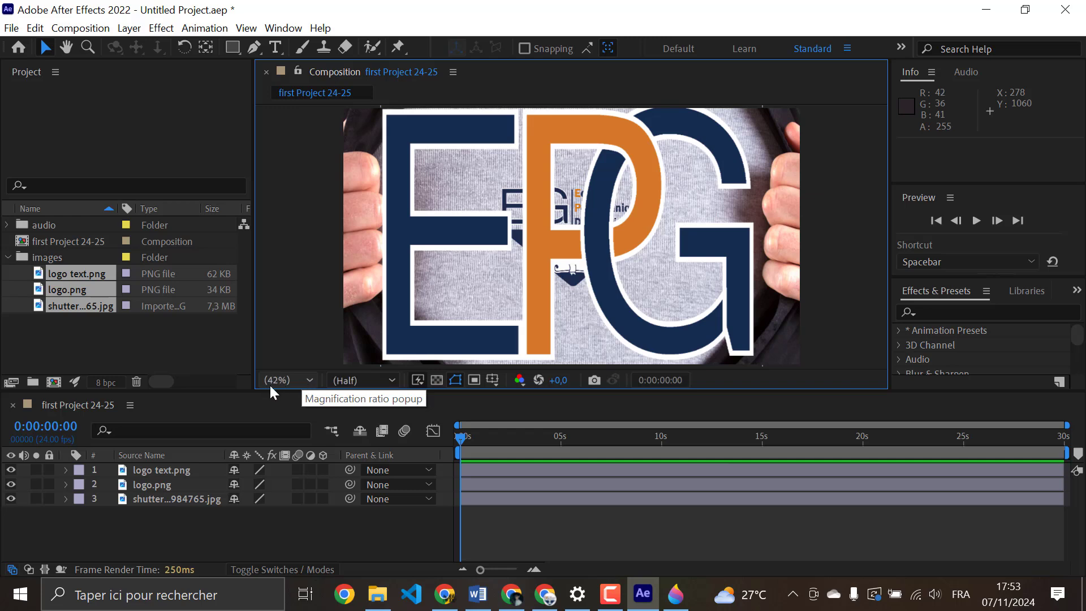
click(300, 377)
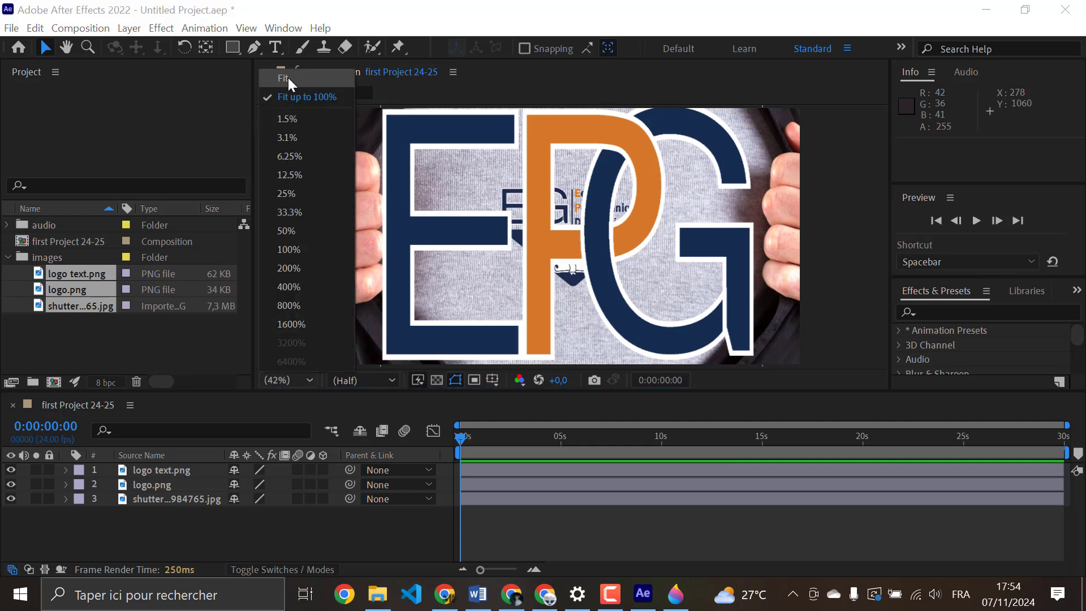
click(286, 77)
click(293, 381)
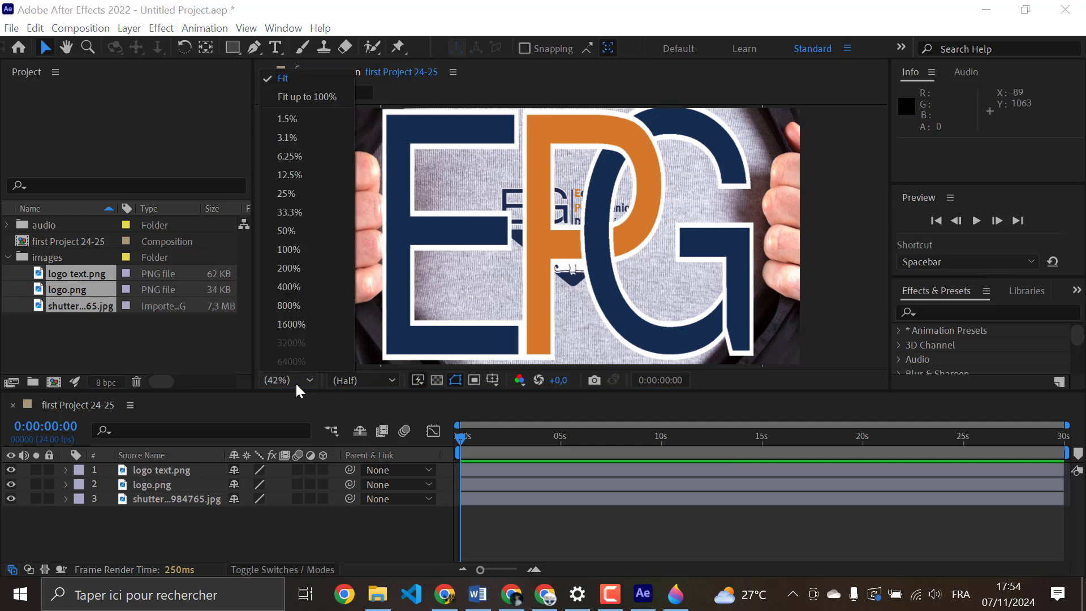
click(300, 192)
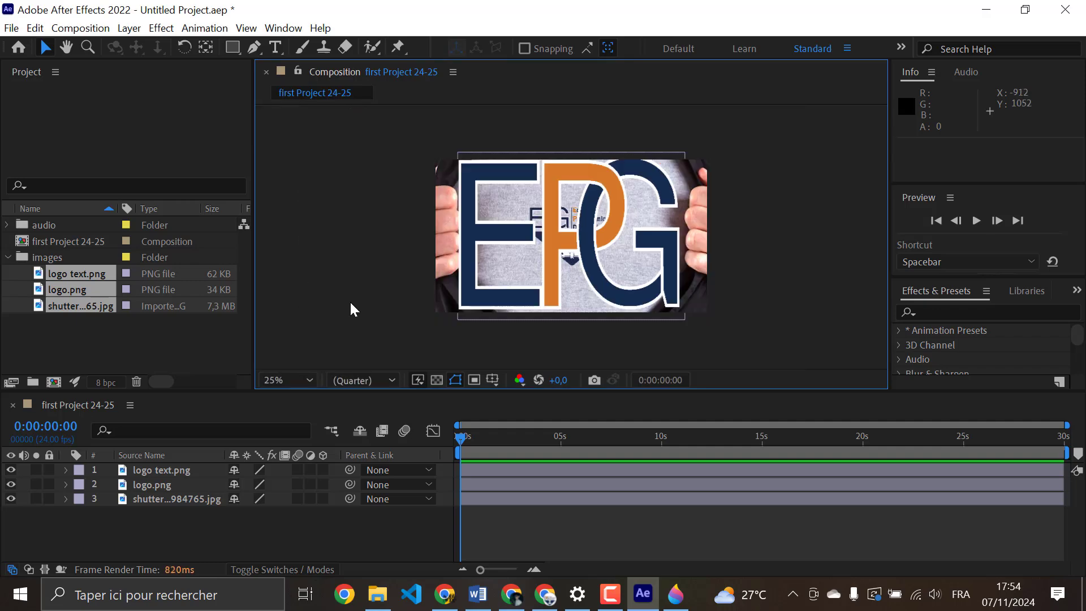
click(305, 382)
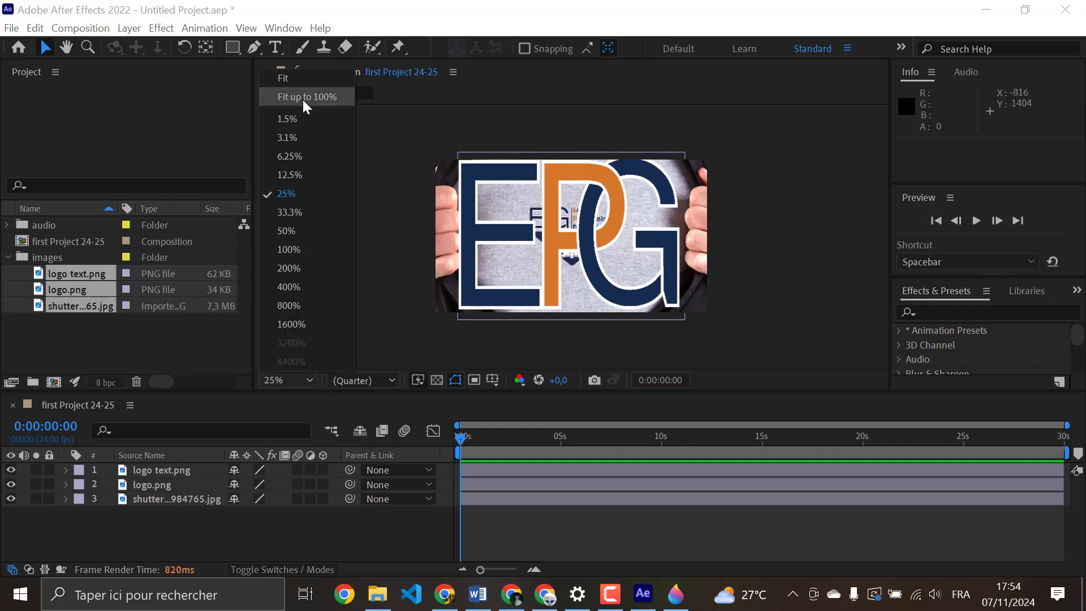
click(287, 79)
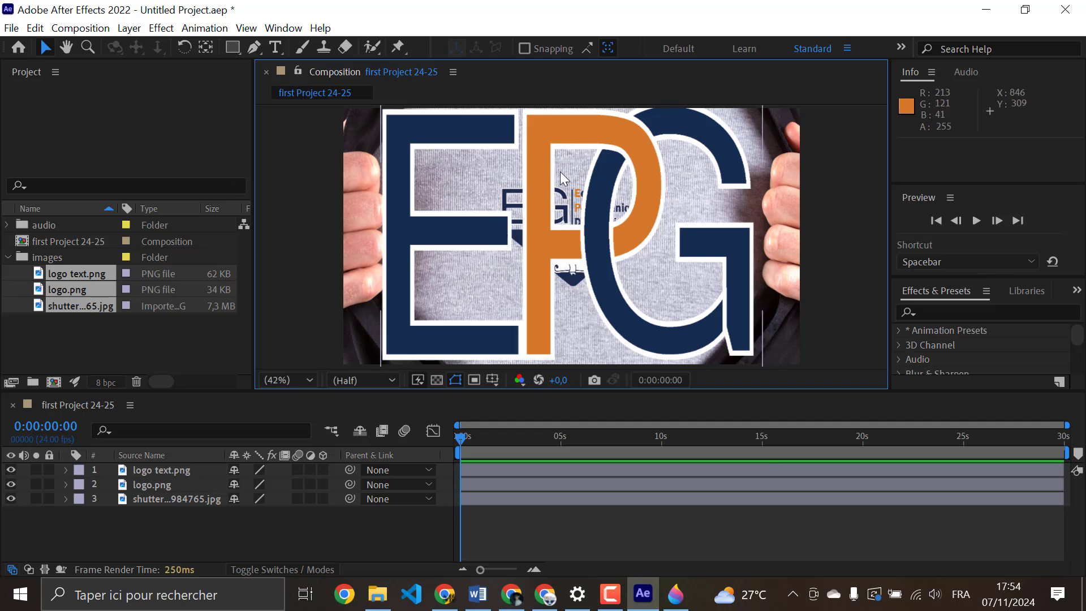
- Pick the logo text and background photo in the preview at different magnifications, ending with only the shutterstock JPG layer selected at 25%
click(410, 253)
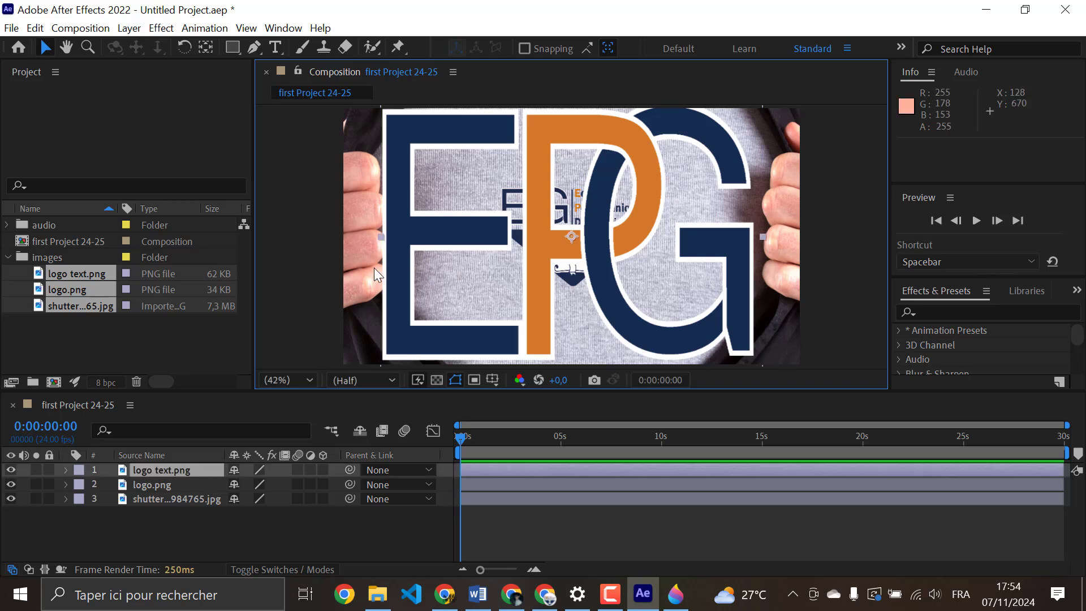
click(477, 279)
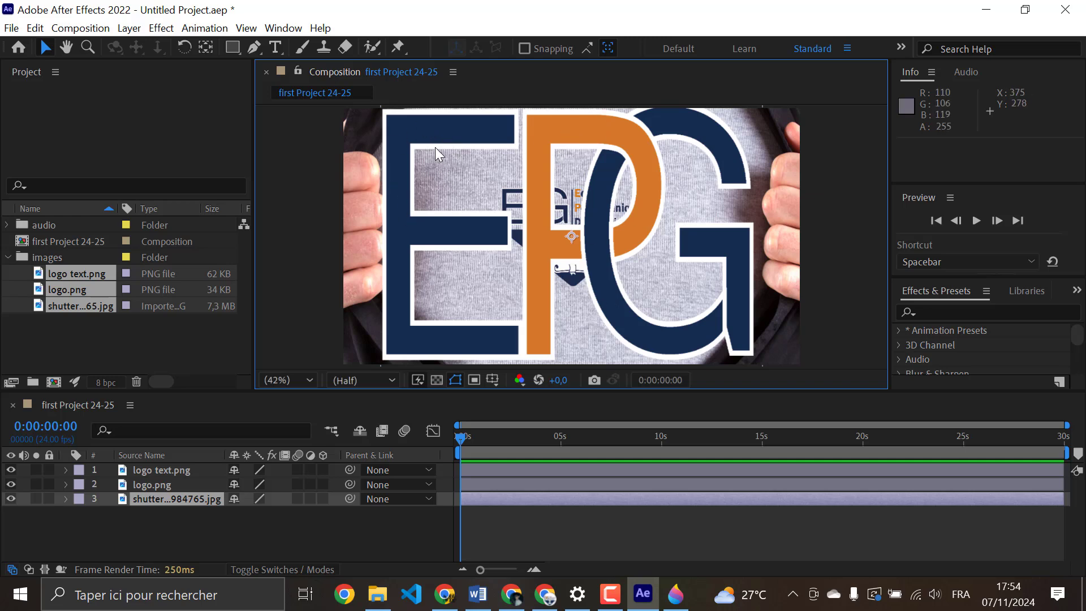
scroll(375, 276, down, 4)
scroll(376, 276, up, 2)
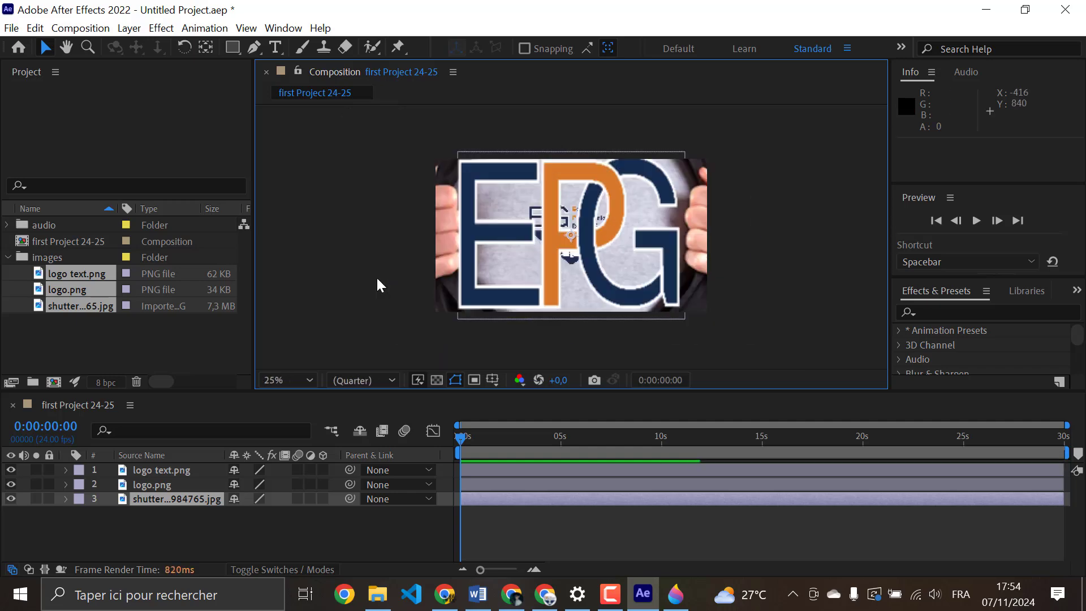
scroll(376, 277, down, 2)
scroll(376, 276, up, 2)
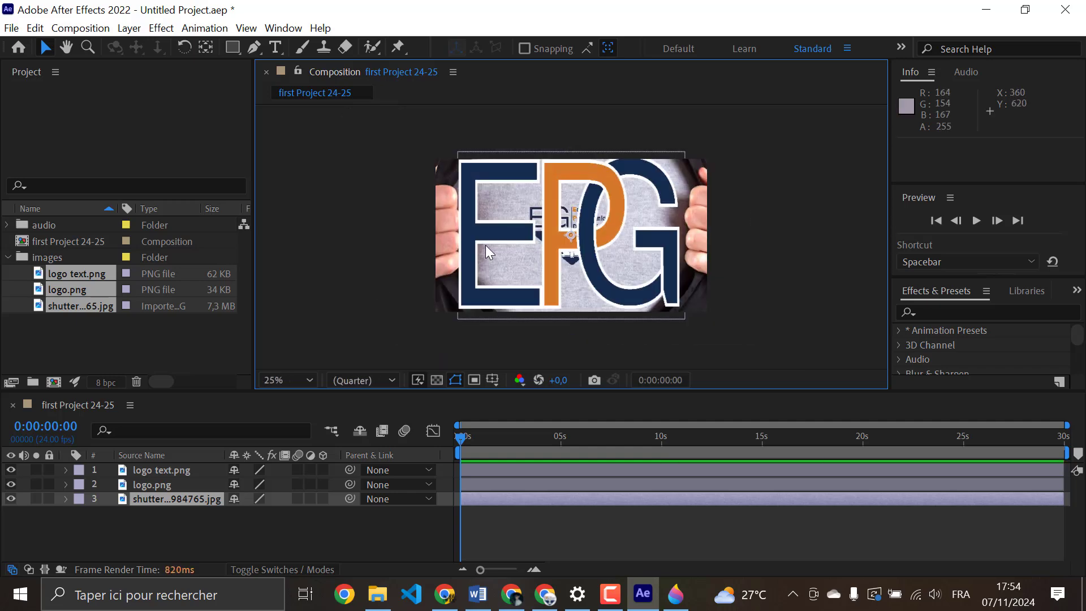
click(211, 530)
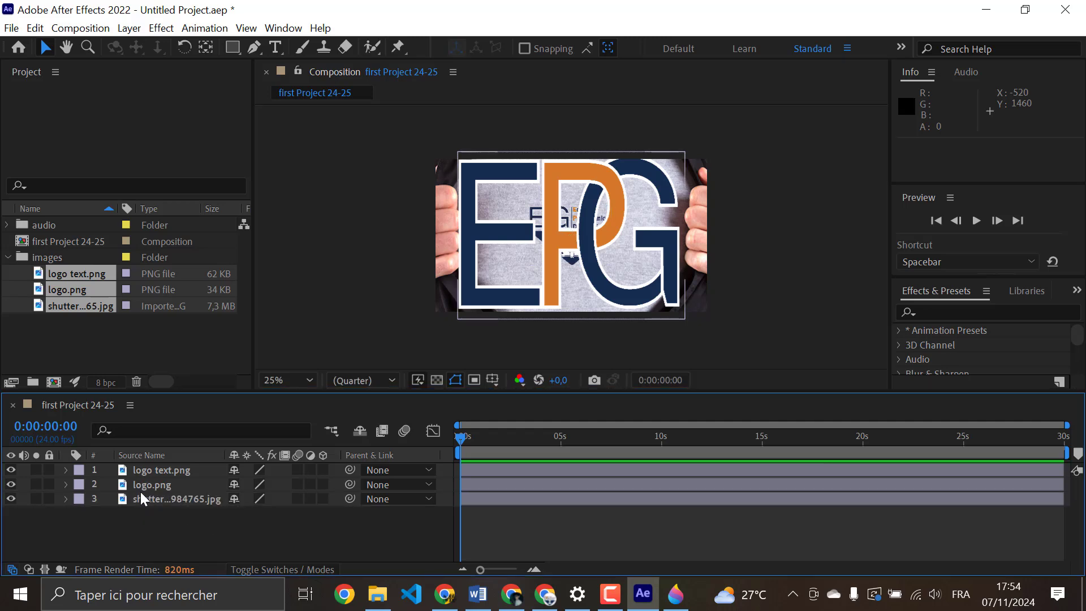
click(139, 500)
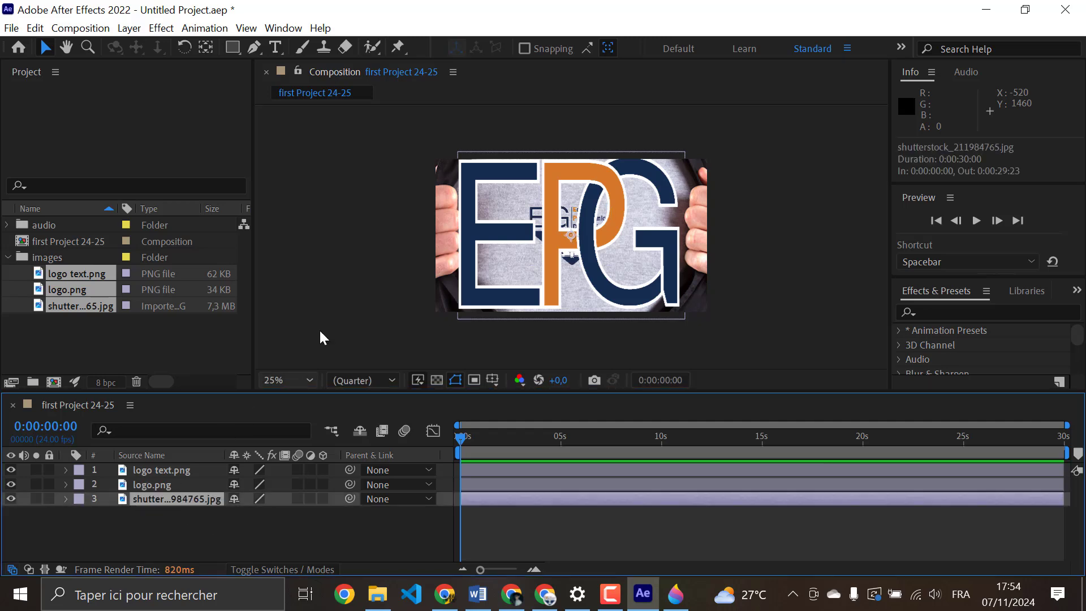
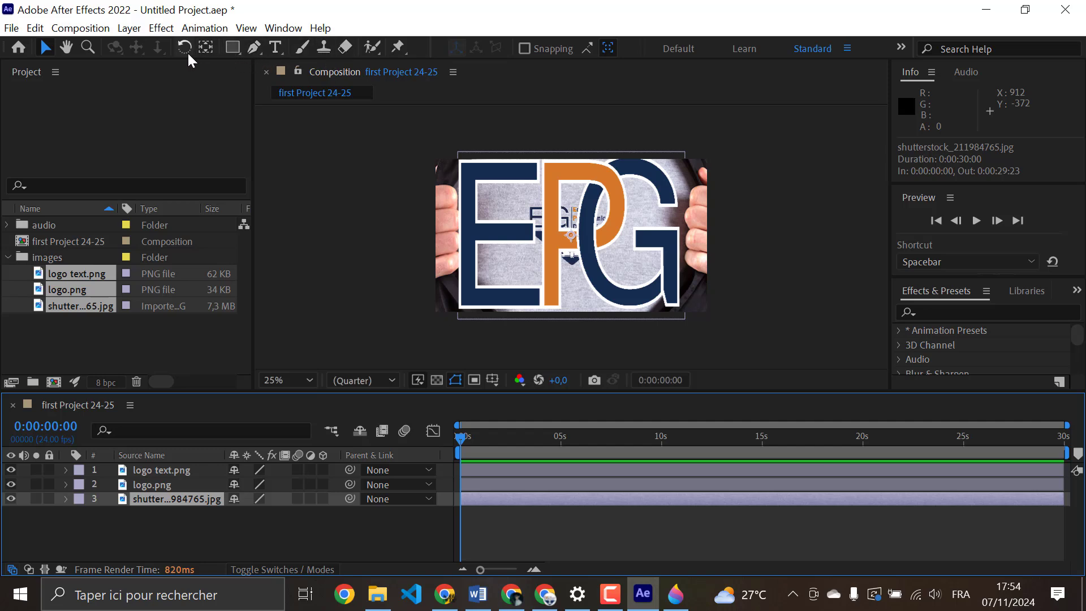
- Try the Rectangle tool and undo back to the empty composition, leaving the Solid Settings dialog without creating a solid
click(239, 52)
click(239, 49)
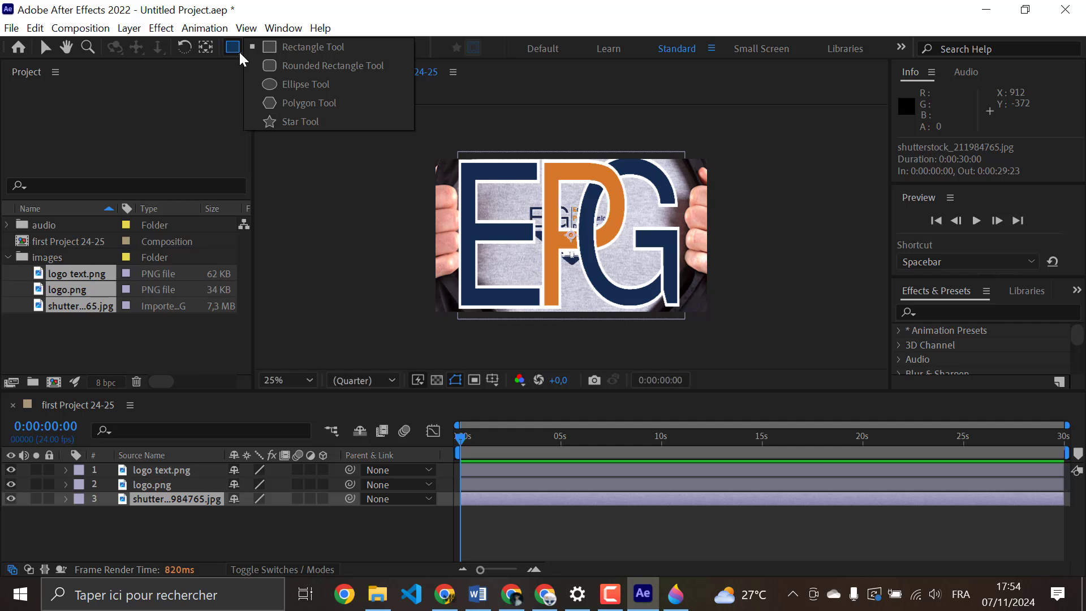
click(344, 155)
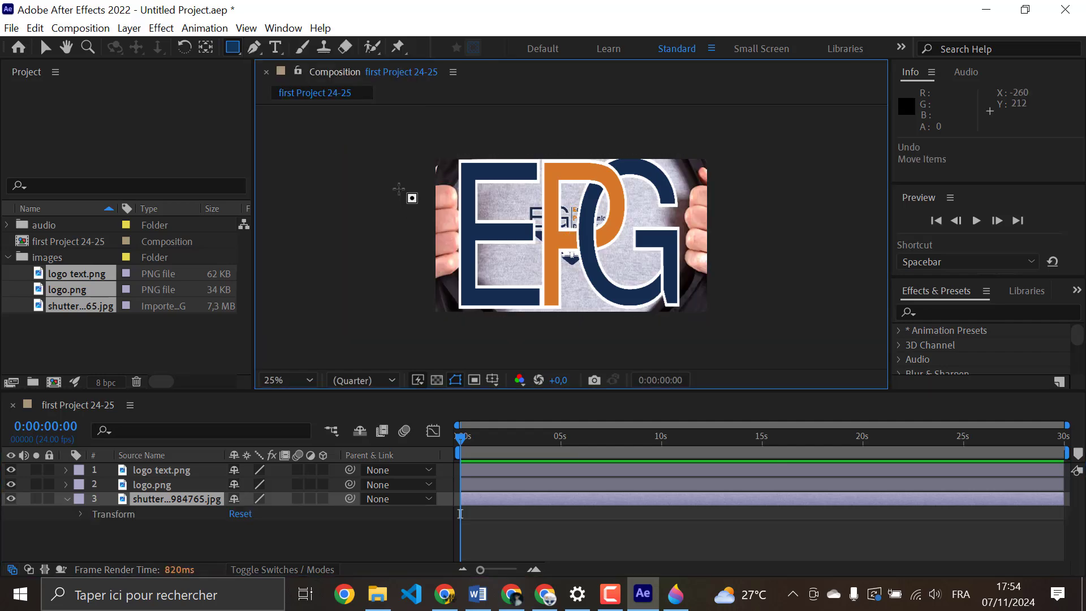
key(ctrl+z)
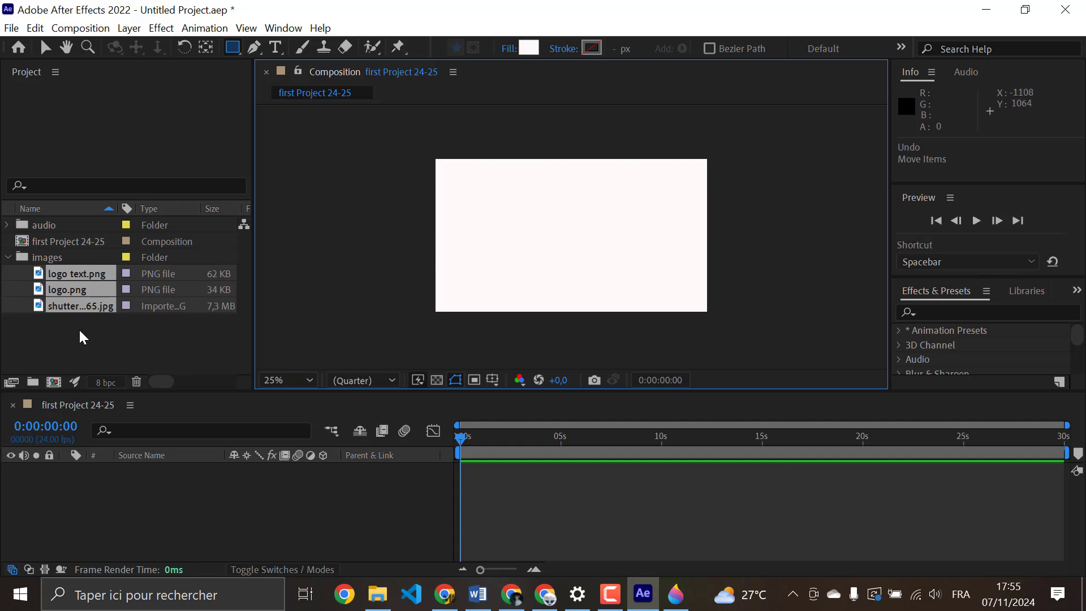
key(ctrl+y)
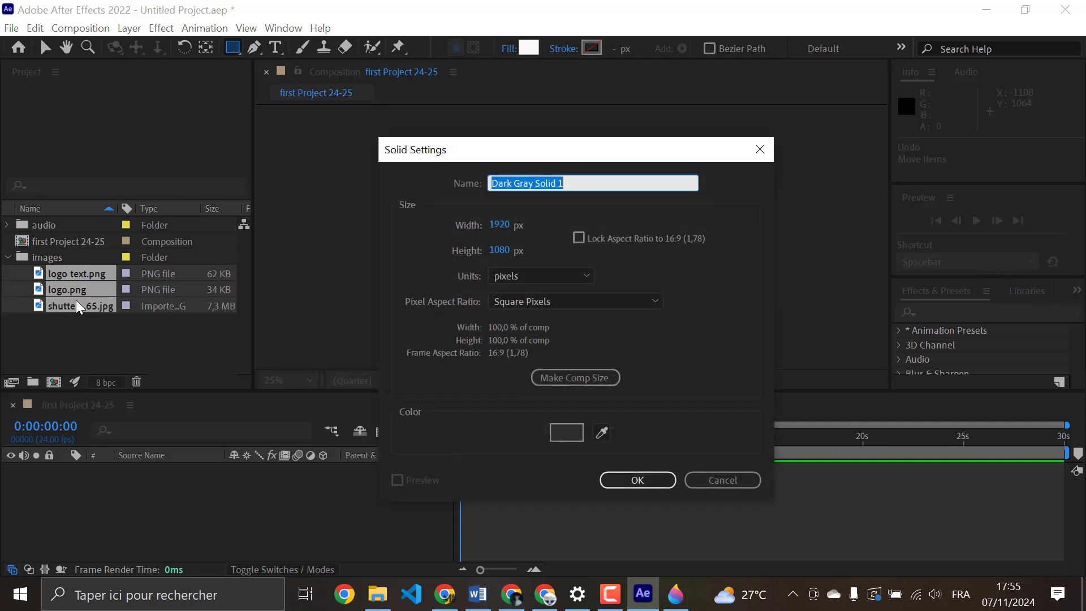
click(759, 151)
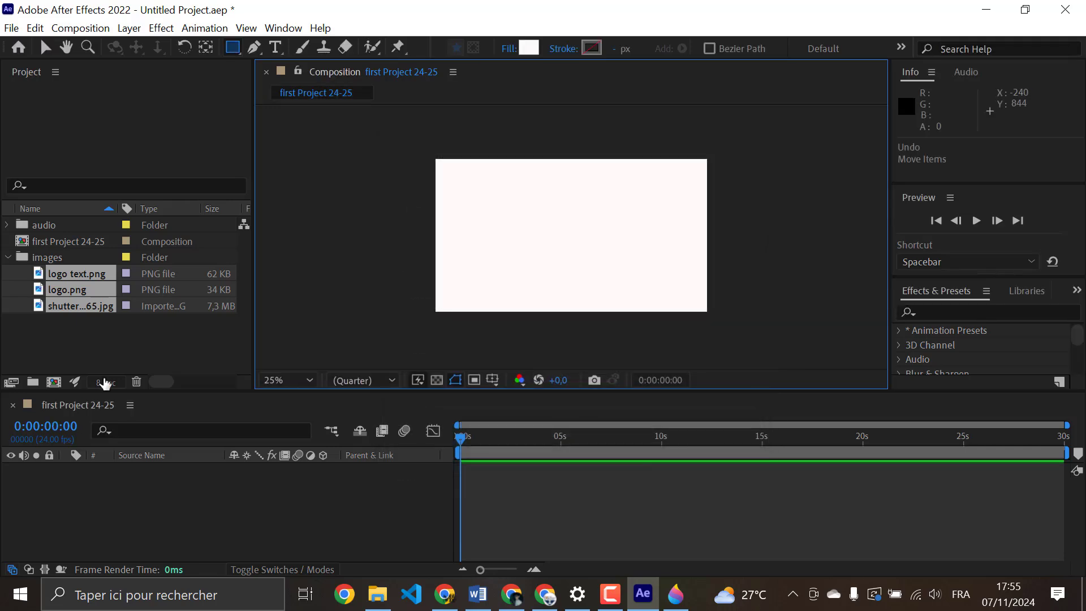
- Add the three files of the images folder to the timeline again as layers, restore the Selection tool and clear the selection
drag(93, 300, 128, 504)
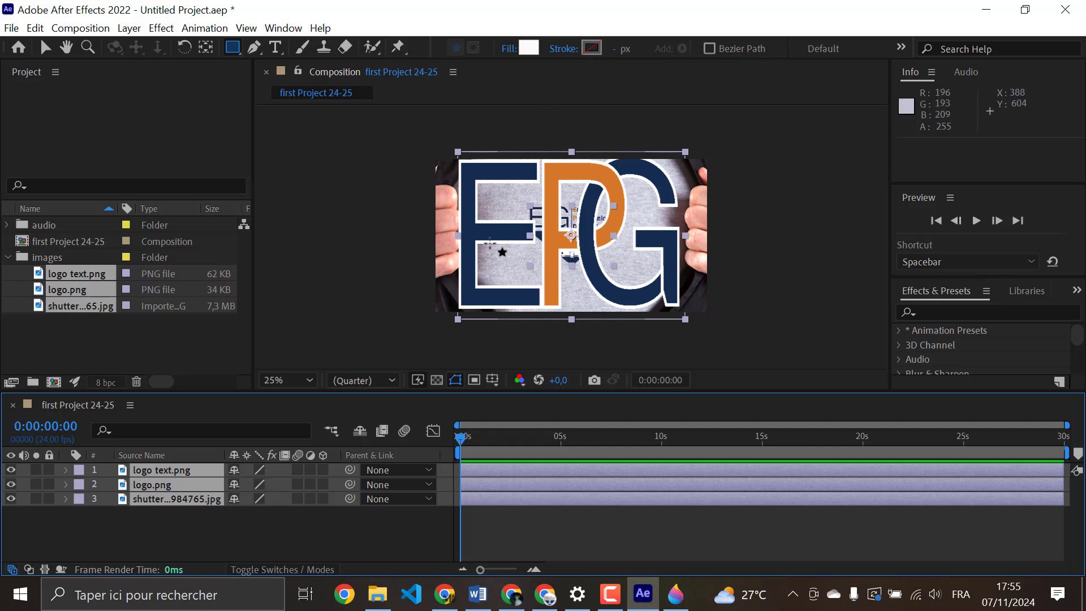
click(40, 48)
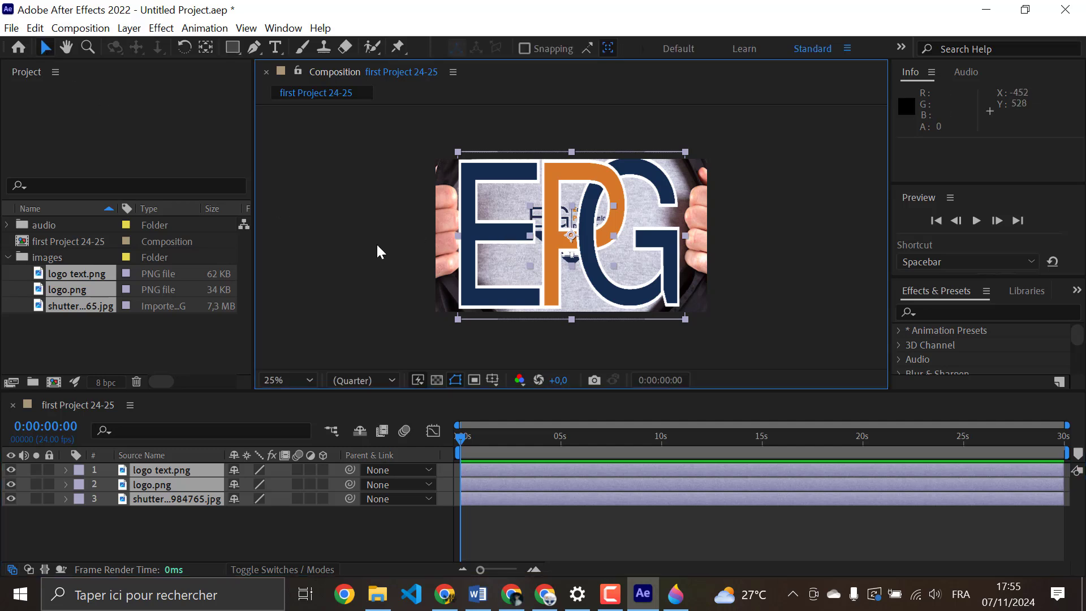
click(218, 523)
- Pick the logo text and the shutterstock photo in the preview, keeping the photo layer selected at 12.5% magnification
click(475, 304)
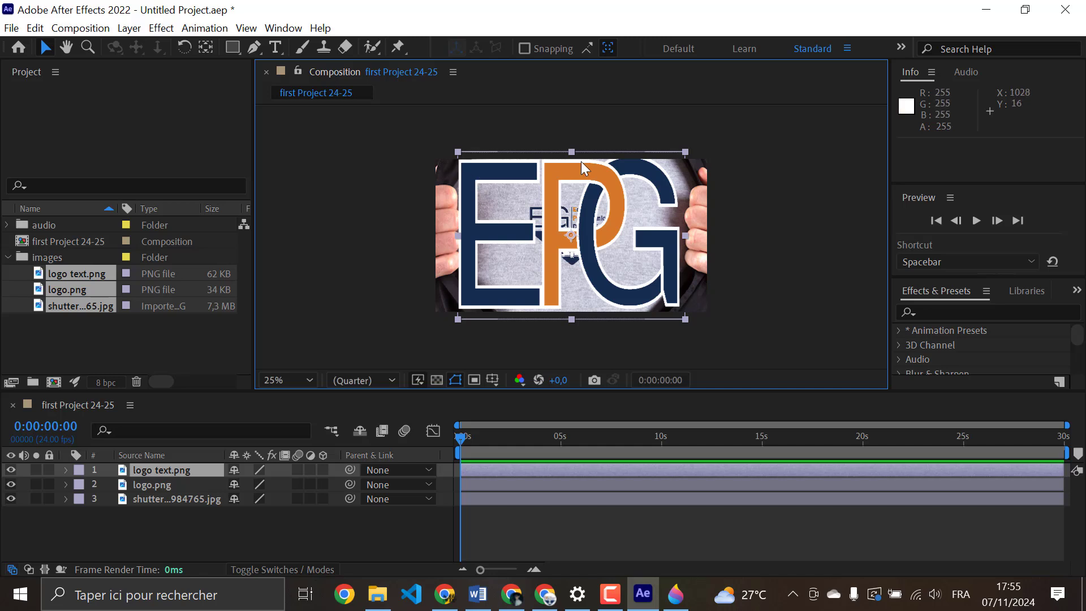
click(445, 205)
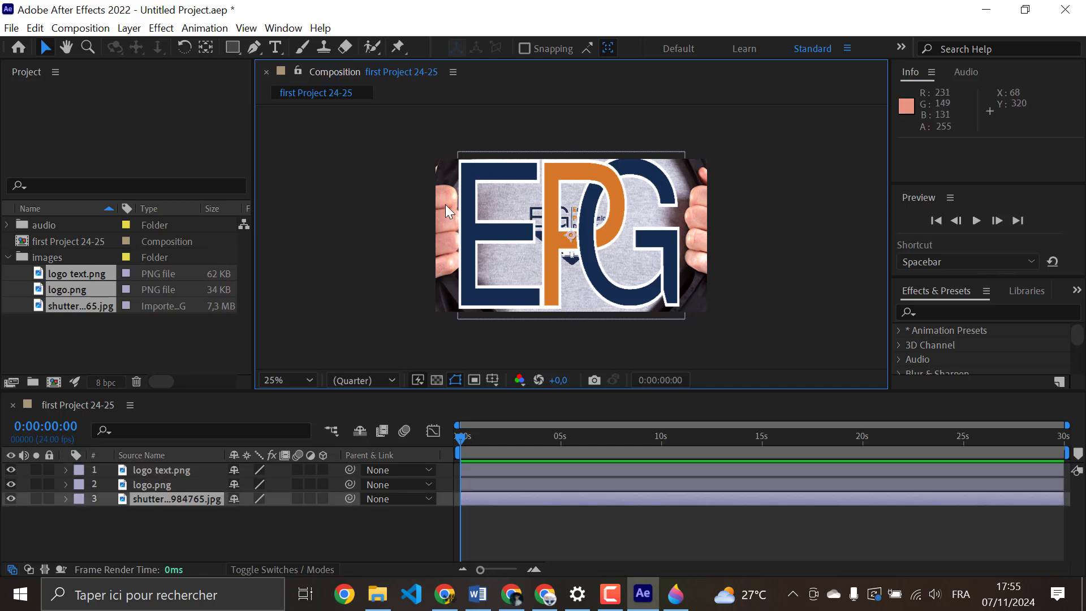
key(comma)
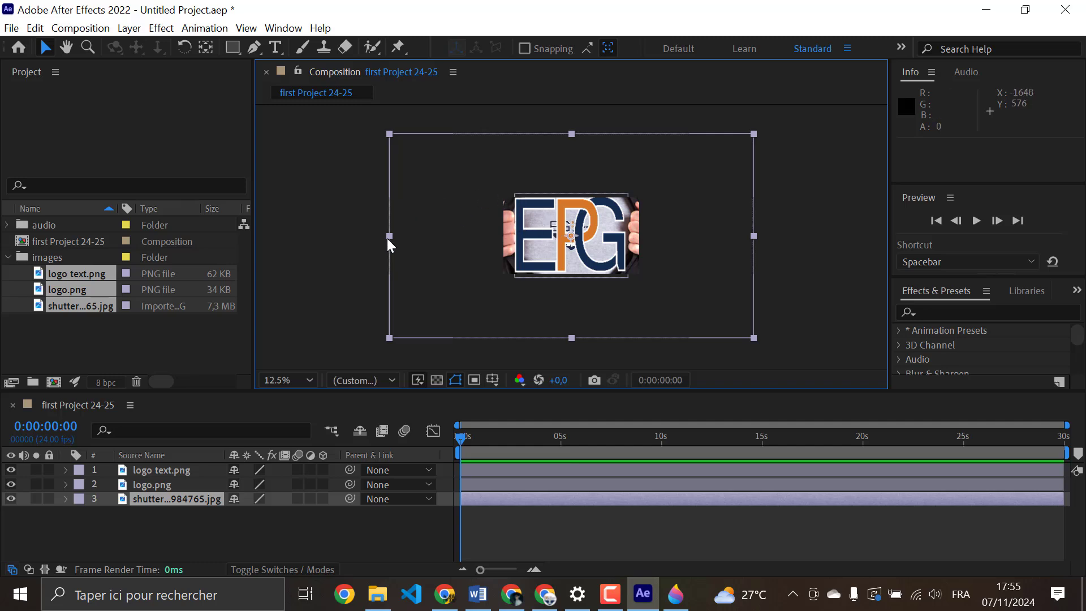
- Examine the selected photo's bounds against the composition frame at 25% and 12.5% magnification
scroll(387, 239, up, 2)
scroll(387, 239, down, 2)
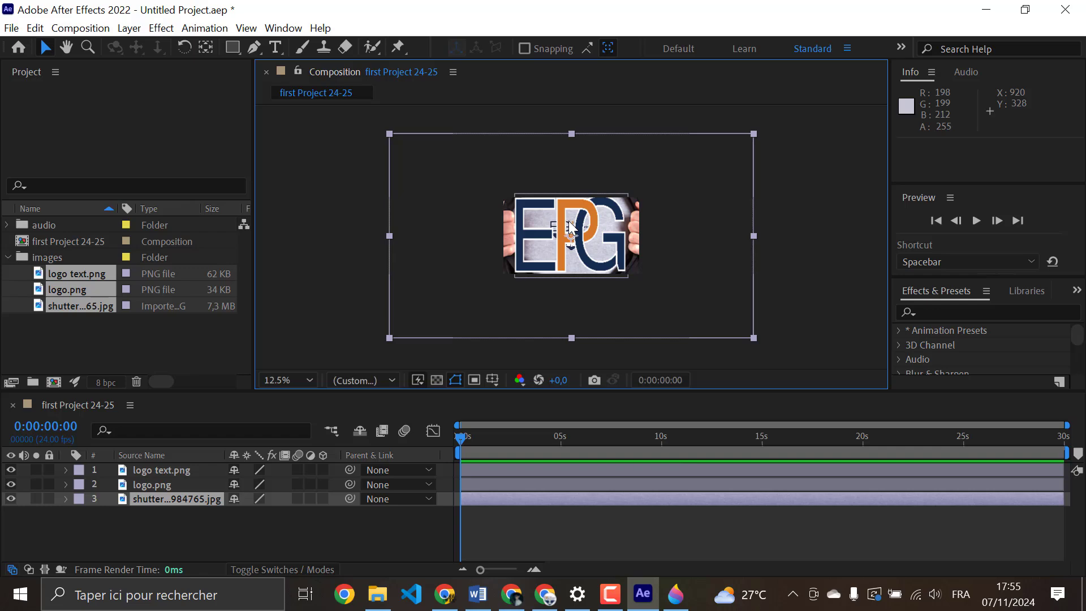
scroll(620, 226, up, 2)
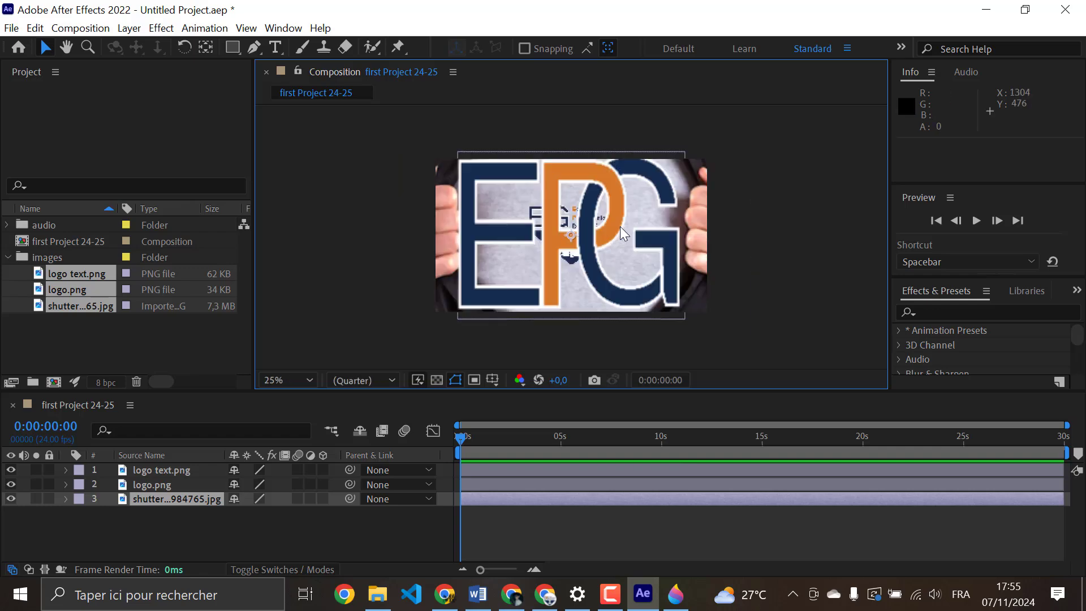
scroll(620, 228, down, 2)
scroll(621, 229, up, 2)
scroll(621, 229, down, 2)
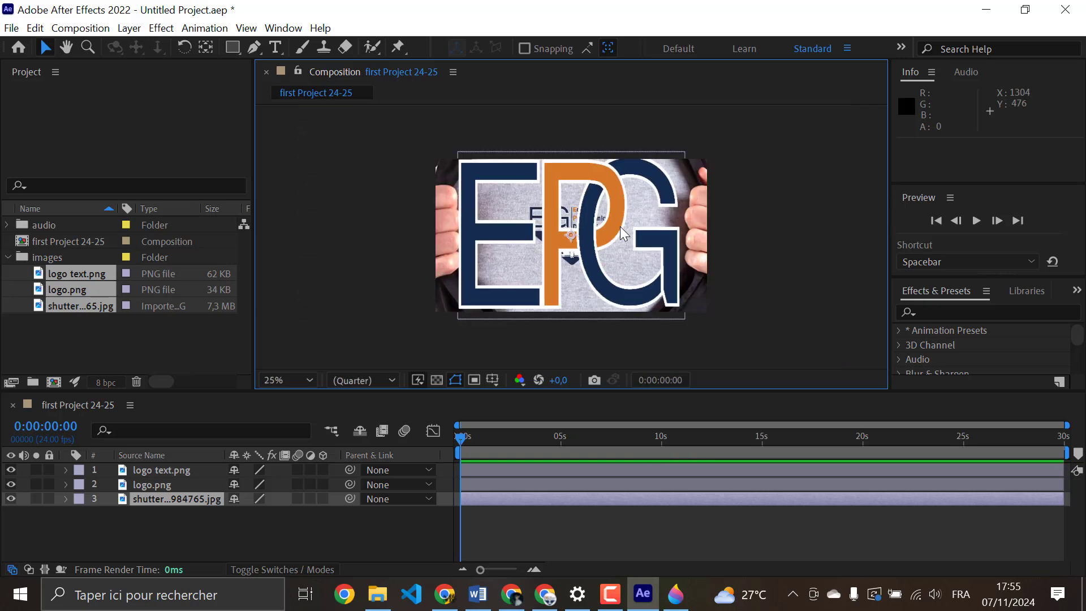
scroll(620, 229, up, 2)
scroll(620, 232, down, 1)
scroll(620, 227, down, 2)
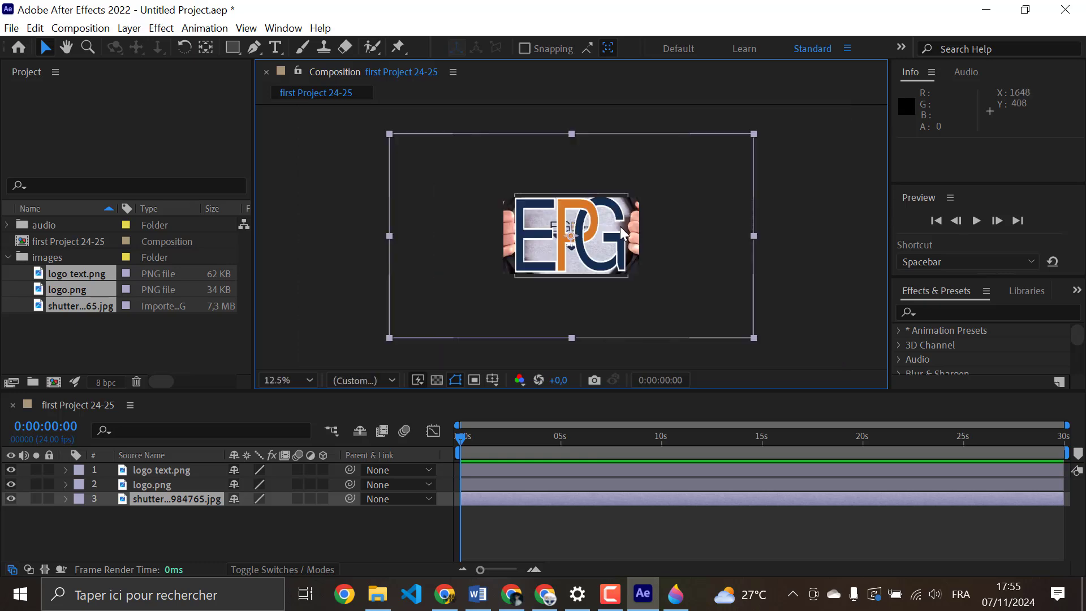
- Scale the shutterstock photo layer down to 37% in the preview so its bounds match the composition frame
scroll(583, 203, down, 2)
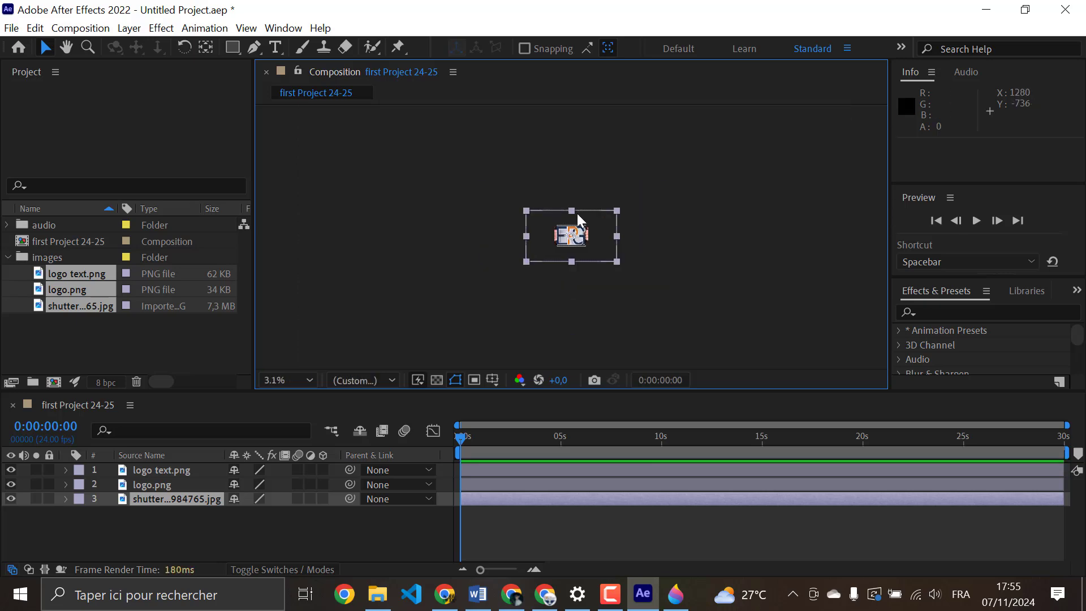
scroll(577, 213, up, 2)
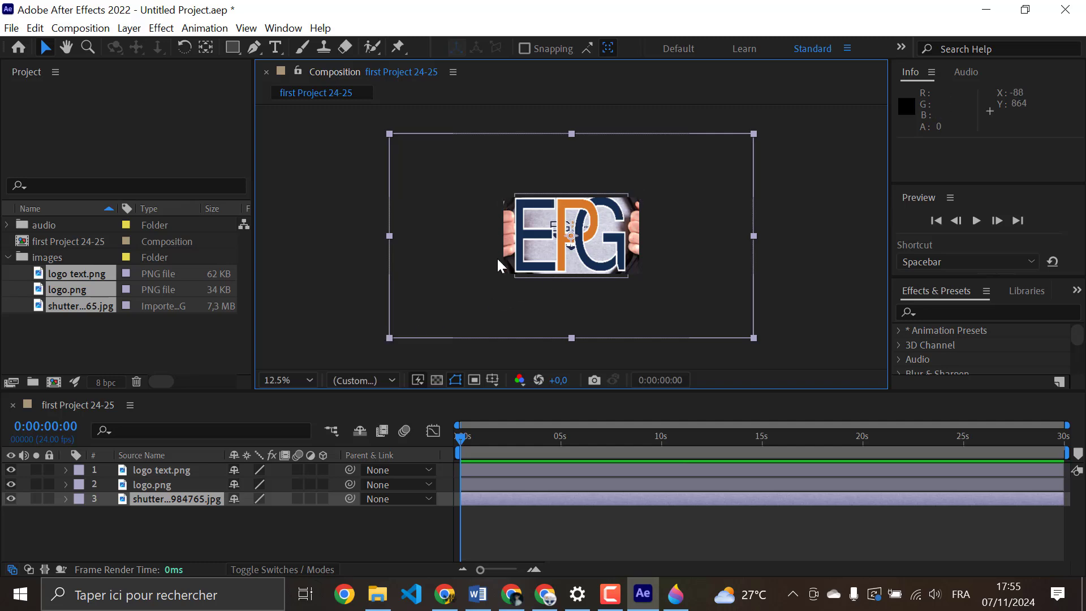
scroll(543, 198, up, 3)
scroll(543, 198, down, 3)
drag(755, 134, 632, 198)
scroll(616, 215, up, 4)
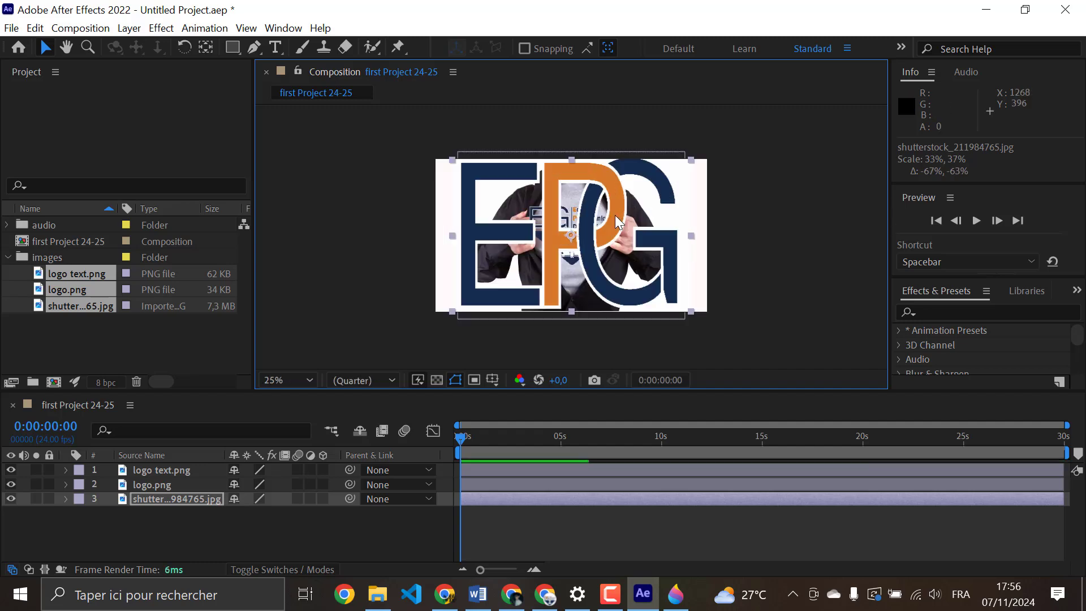
scroll(599, 227, down, 2)
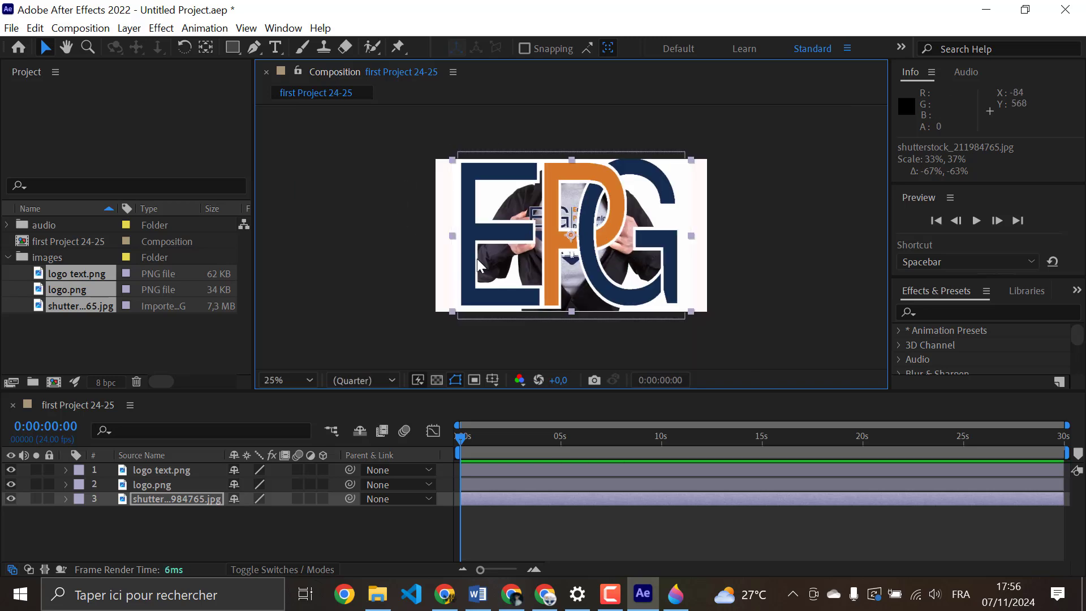
mouse_move(690, 161)
mouse_down()
mouse_move(733, 120)
mouse_move(705, 152)
mouse_move(724, 107)
mouse_move(707, 142)
mouse_move(733, 126)
mouse_move(719, 129)
mouse_move(713, 116)
mouse_move(697, 139)
mouse_move(705, 159)
mouse_up()
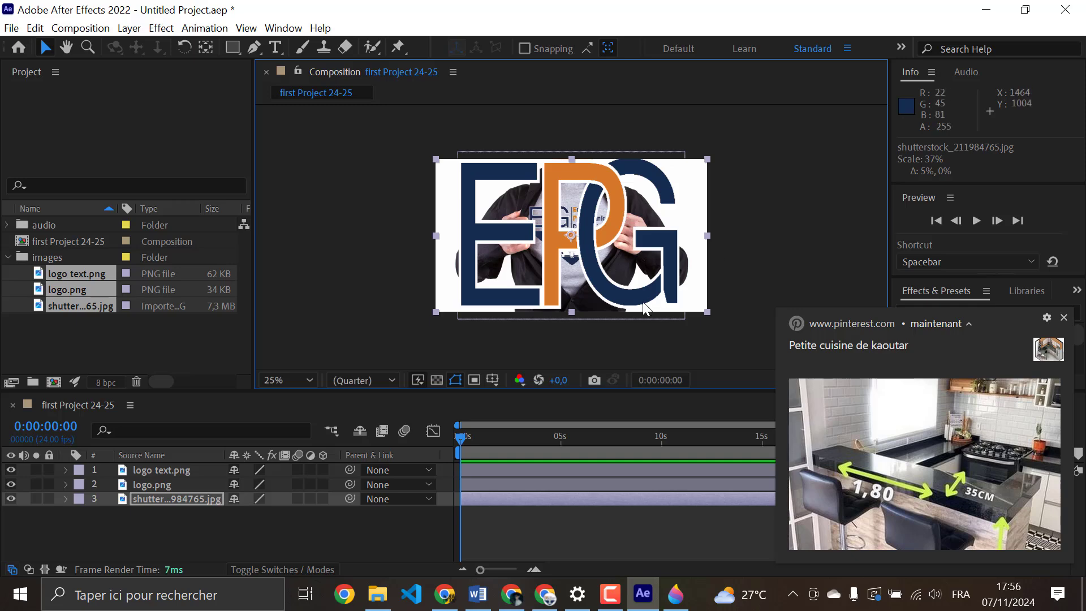
click(1064, 318)
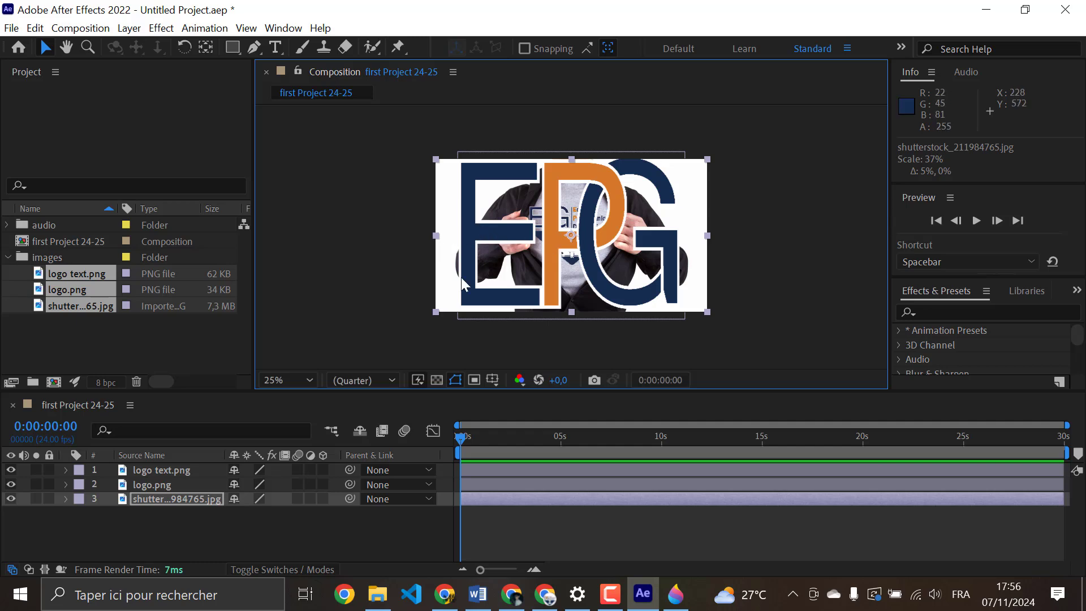
- Shrink the logo text layer to about 17%, 11% and move it down the shirt to about 976, 782
click(140, 486)
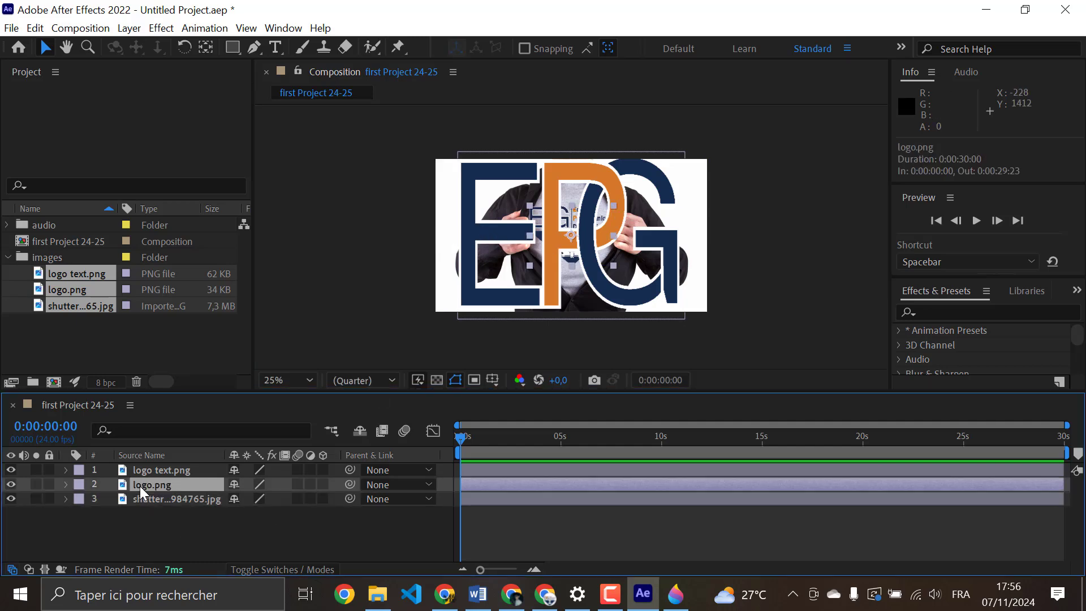
click(138, 467)
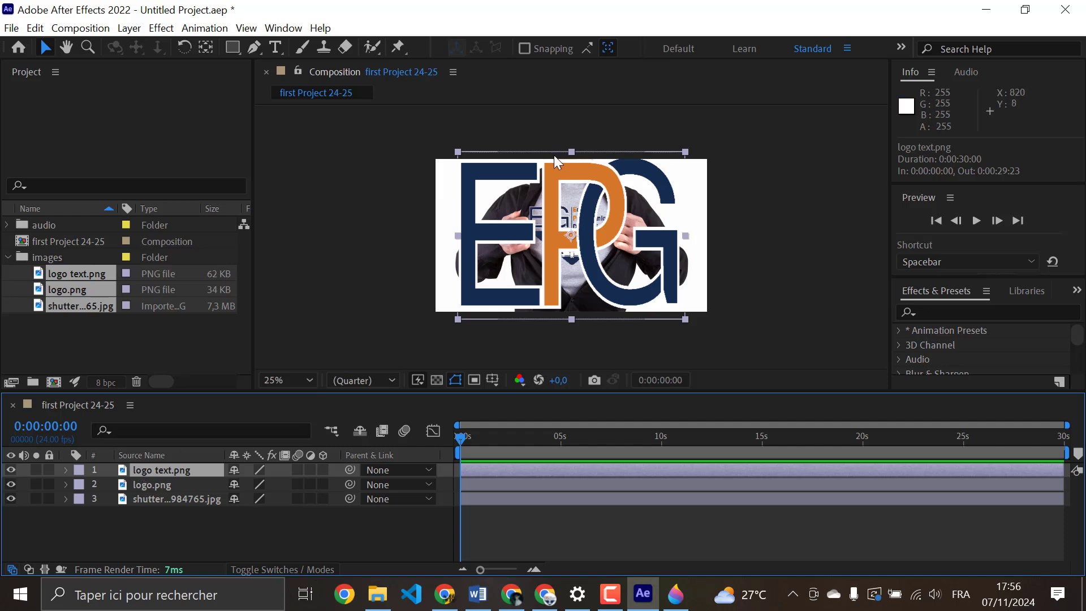
drag(458, 153, 542, 218)
scroll(542, 216, up, 4)
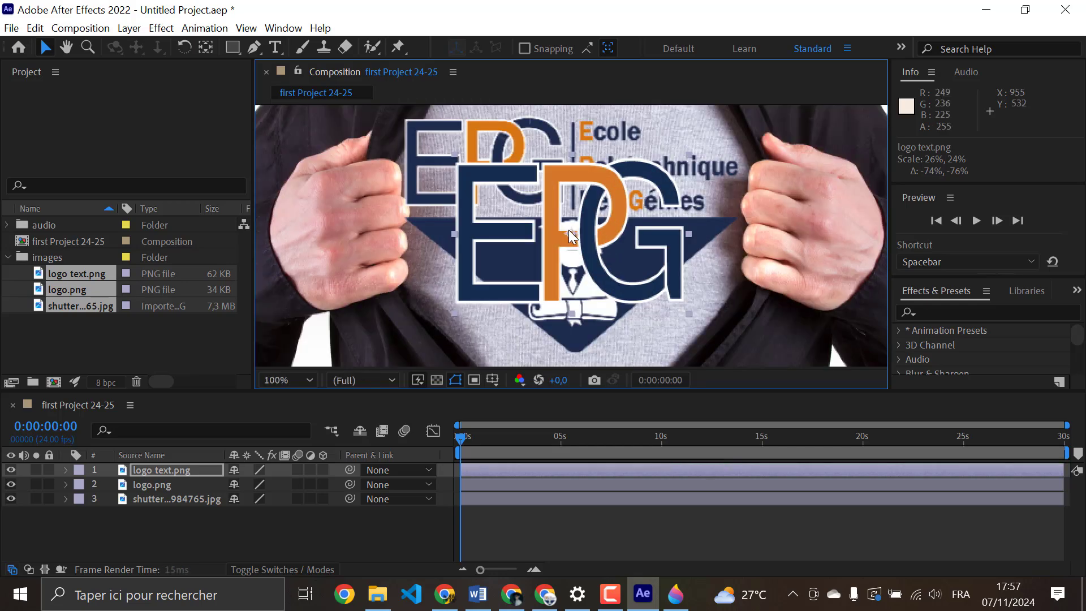
scroll(535, 214, down, 2)
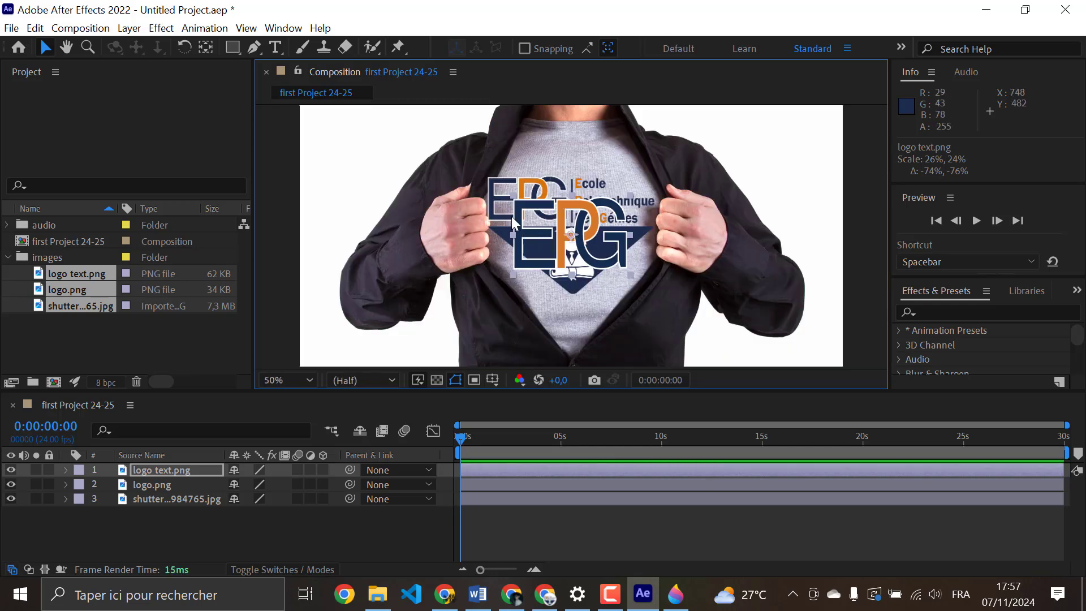
drag(511, 196, 532, 219)
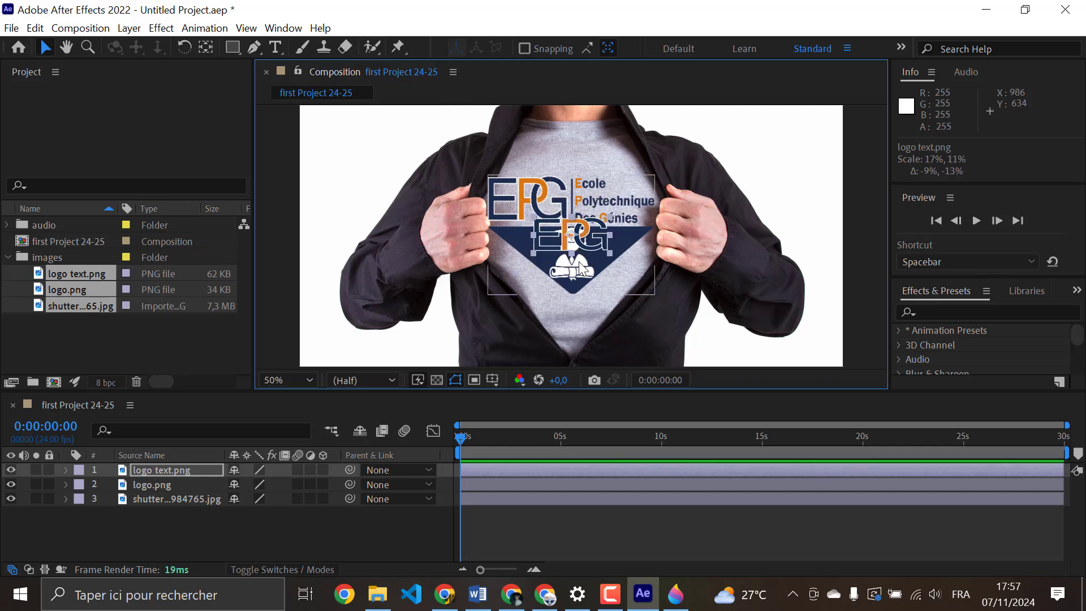
drag(567, 244, 569, 310)
- Shrink and raise the logo layer to about 968, 456 and move the logo text beneath it to about 972, 714
click(555, 236)
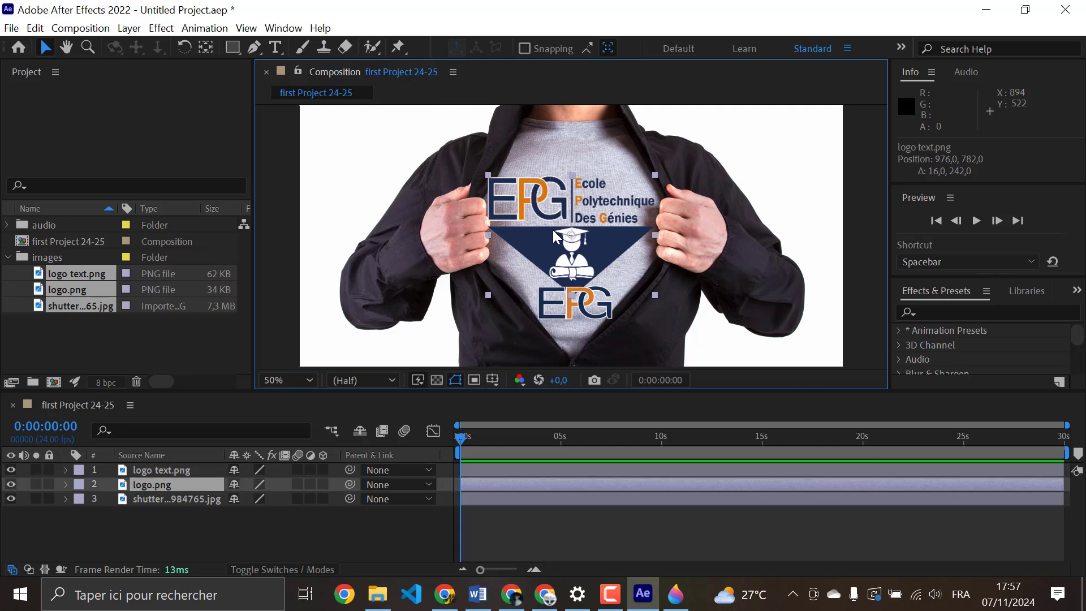
drag(489, 176, 528, 204)
drag(572, 244, 574, 221)
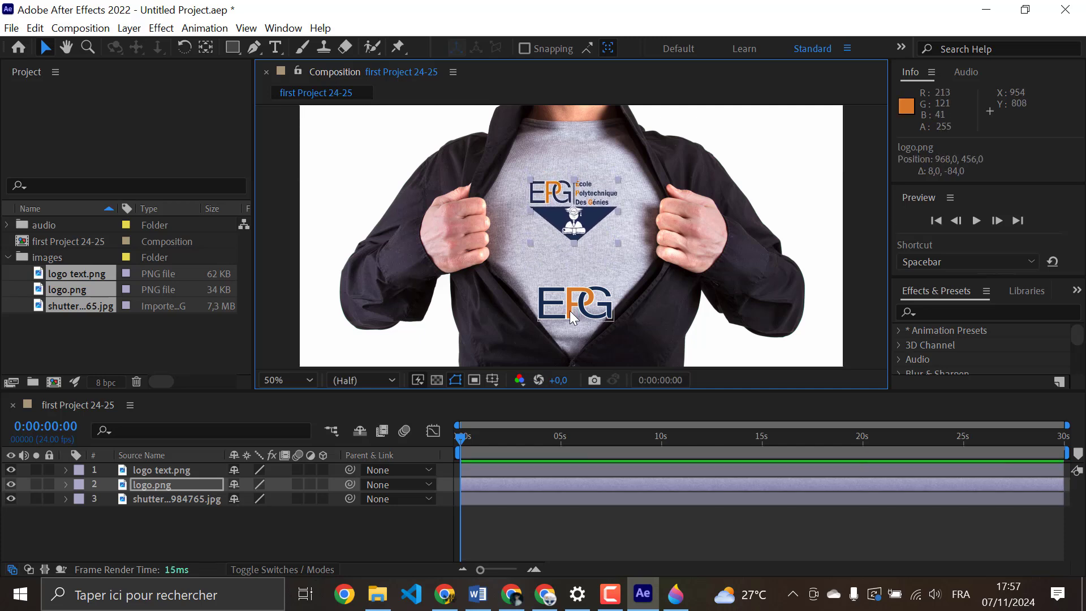
drag(573, 312, 568, 290)
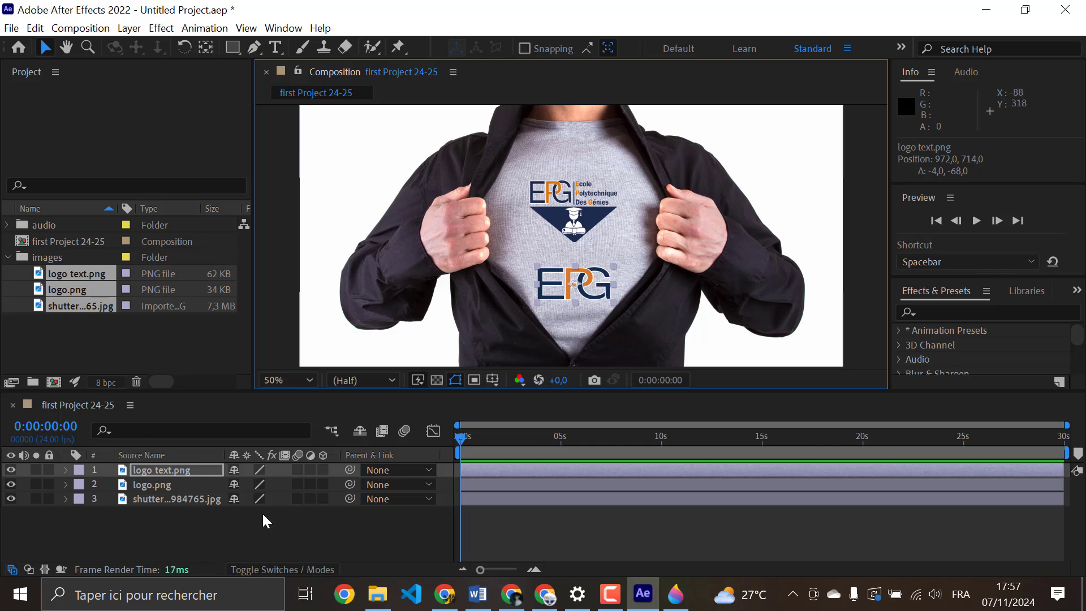
- Resize the logo layer from its corner, proportionally to 58% and 70%, ending freely at about 66%, 70%, and clear the selection
click(162, 485)
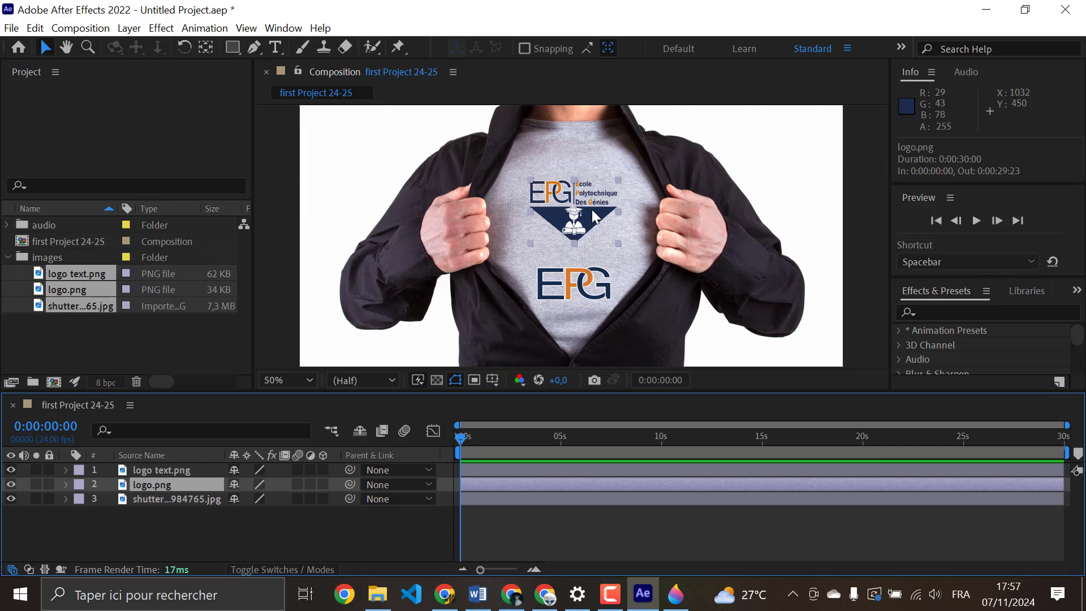
click(549, 200)
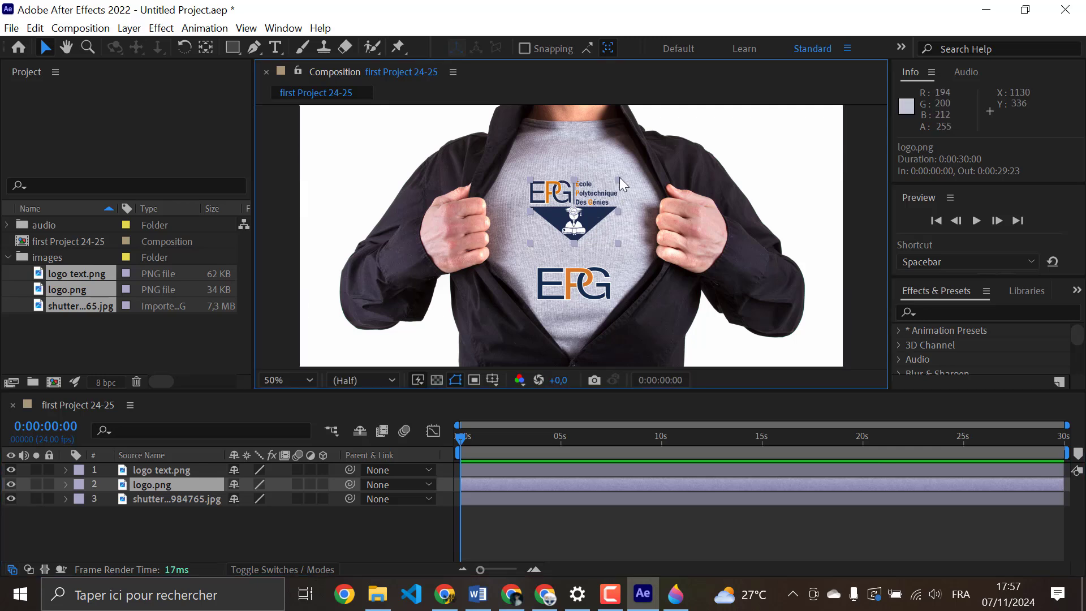
drag(620, 178, 640, 153)
drag(636, 166, 620, 176)
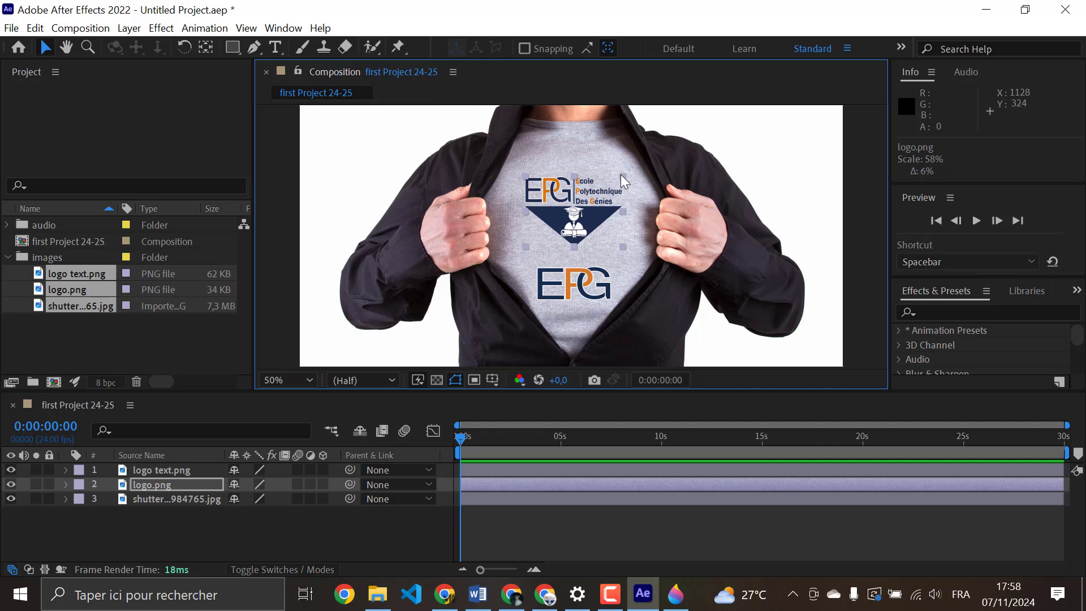
mouse_move(621, 177)
mouse_down()
mouse_move(614, 184)
mouse_move(624, 165)
mouse_move(573, 171)
mouse_move(596, 181)
mouse_move(596, 206)
mouse_move(603, 160)
mouse_move(632, 161)
mouse_move(609, 174)
mouse_move(633, 158)
mouse_move(591, 186)
mouse_move(632, 175)
mouse_up()
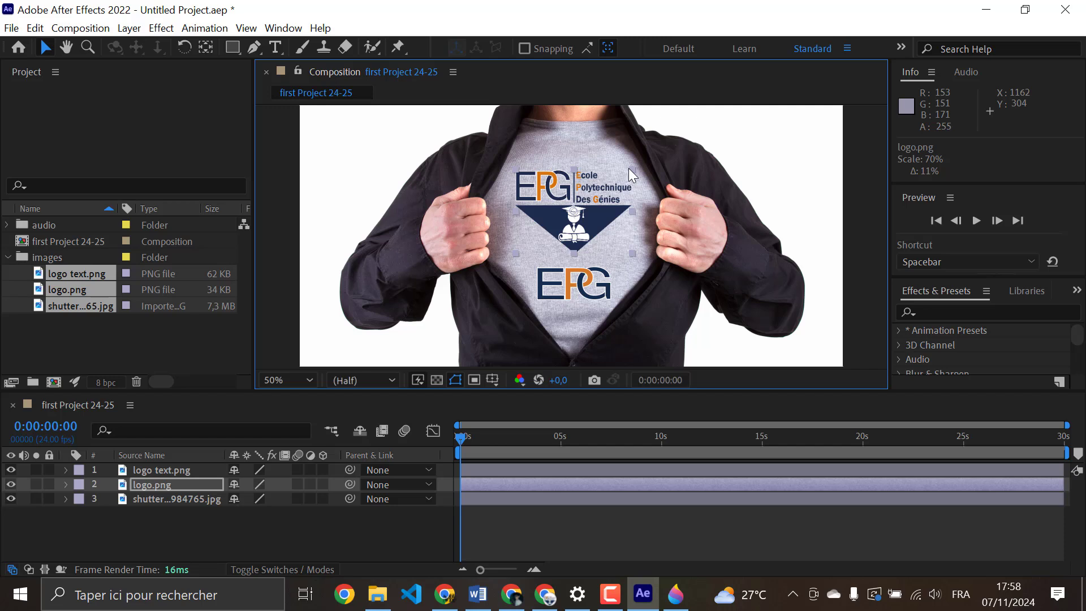
drag(629, 168, 629, 168)
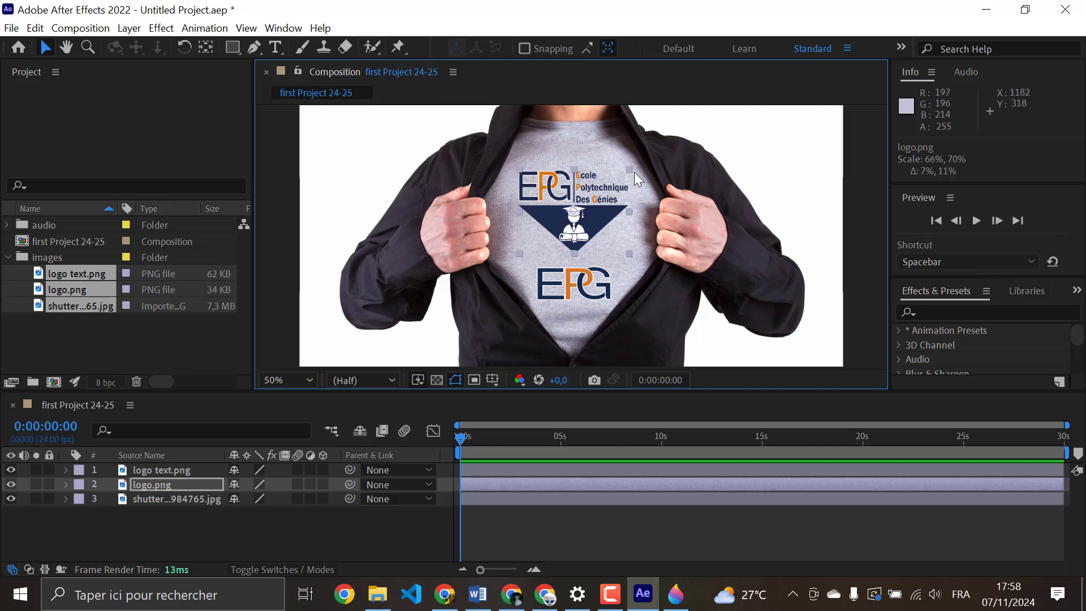
key(ctrl+shift+a)
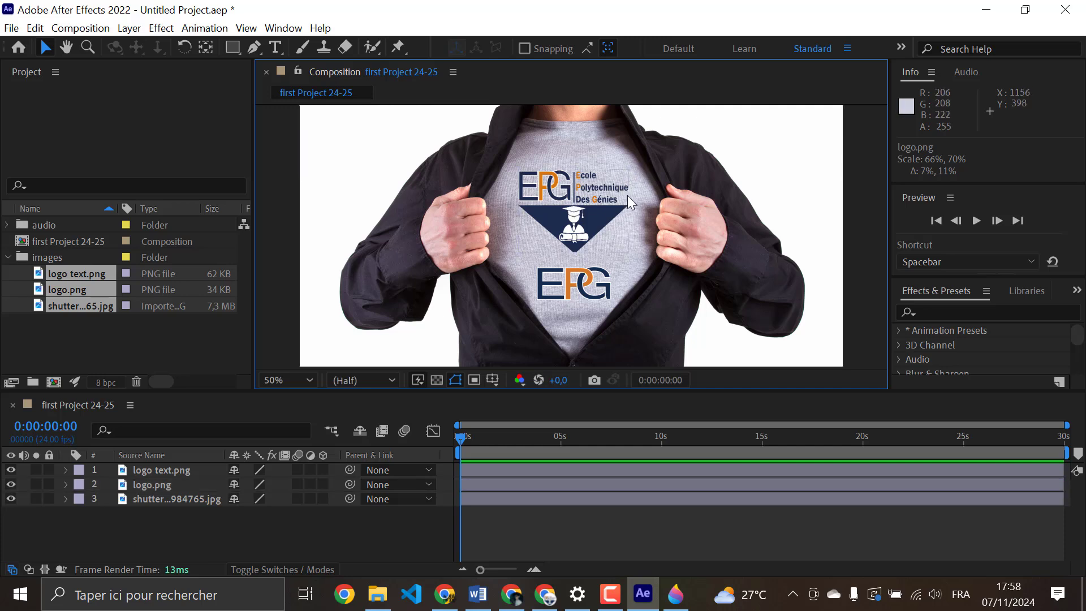
- Reselect the logo layer in the preview, enlarge it proportionally to about 69%, 74%, and practise deselecting it
click(599, 213)
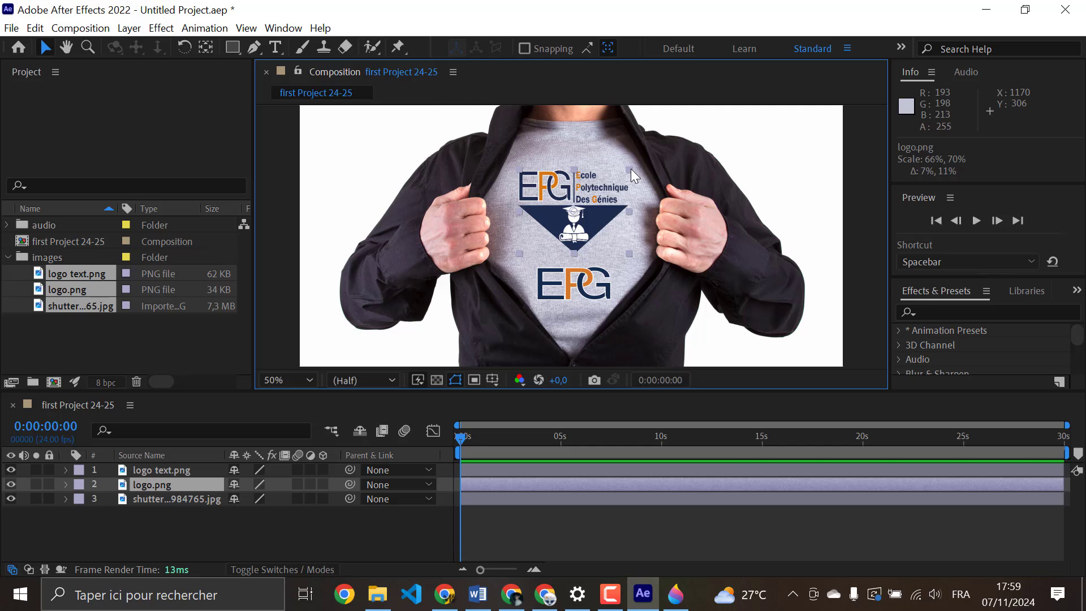
mouse_move(630, 169)
mouse_down()
mouse_move(644, 158)
mouse_move(619, 177)
mouse_move(630, 165)
mouse_up()
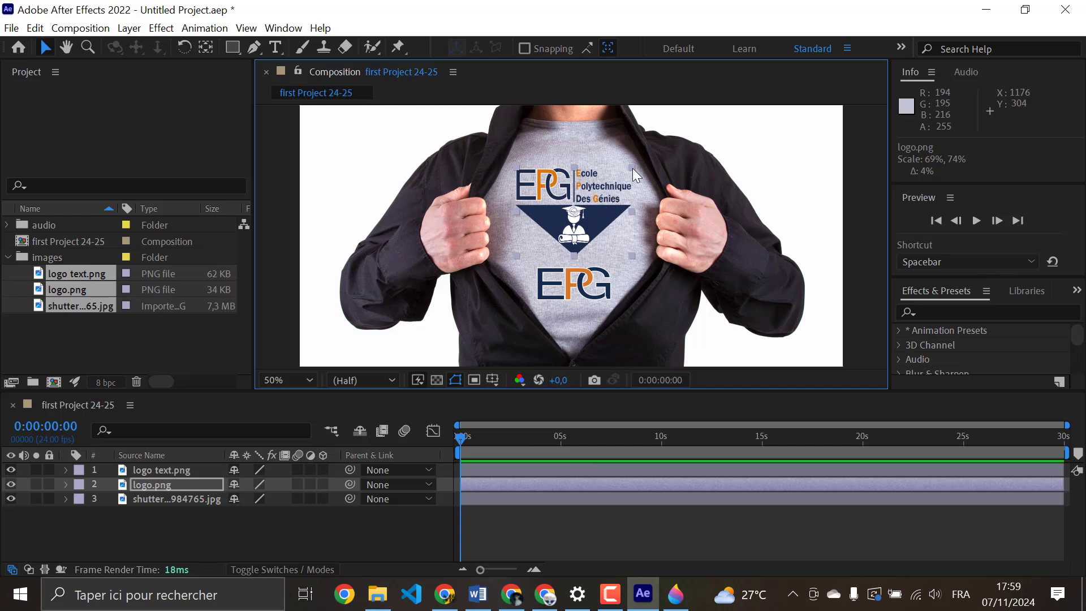
key(ctrl+shift+a)
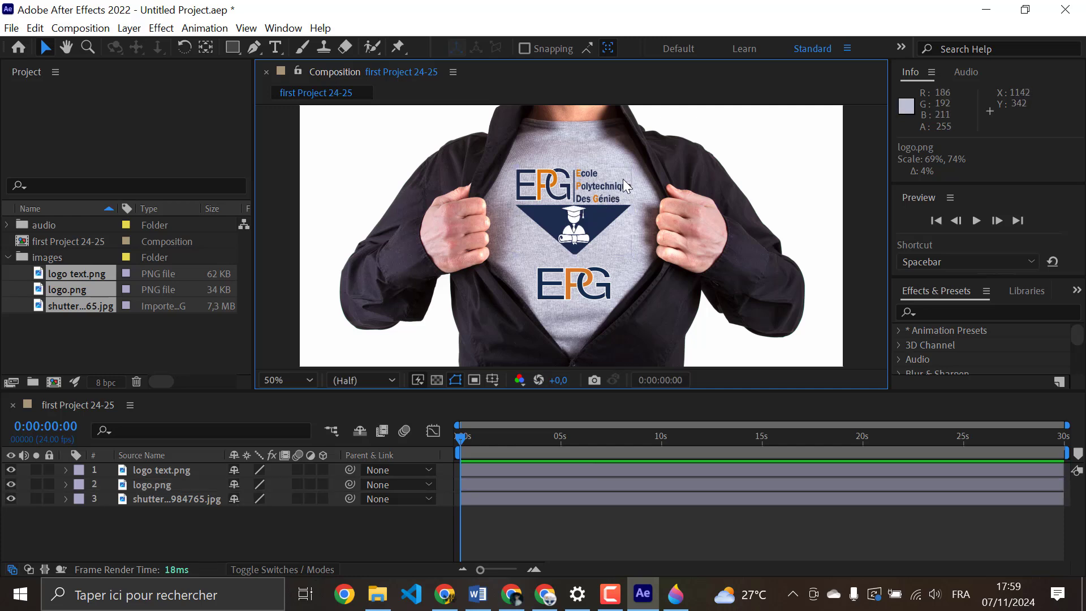
click(606, 235)
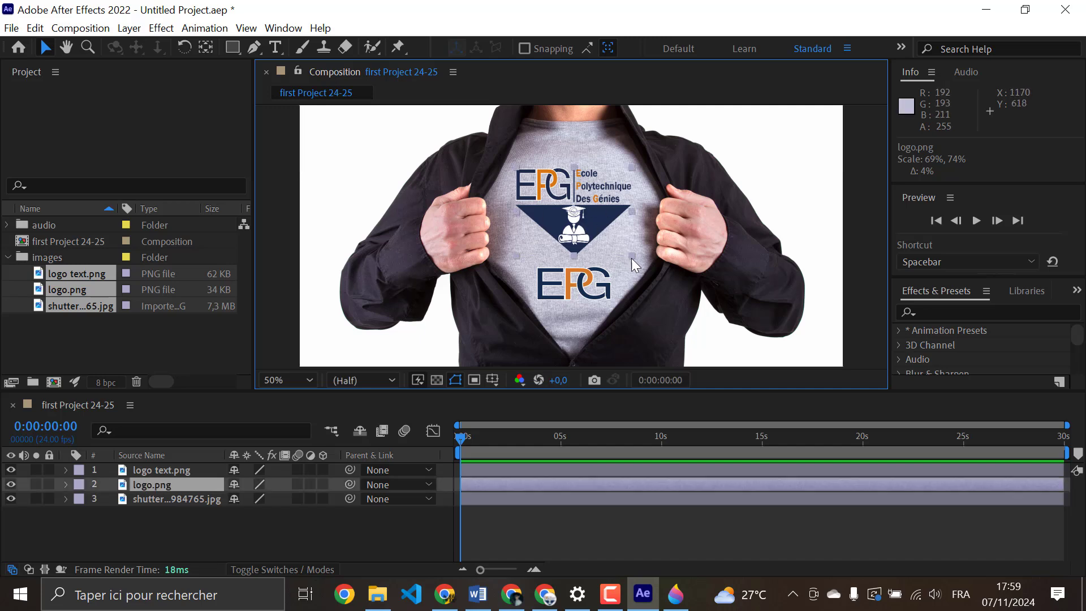
key(ctrl+shift+a)
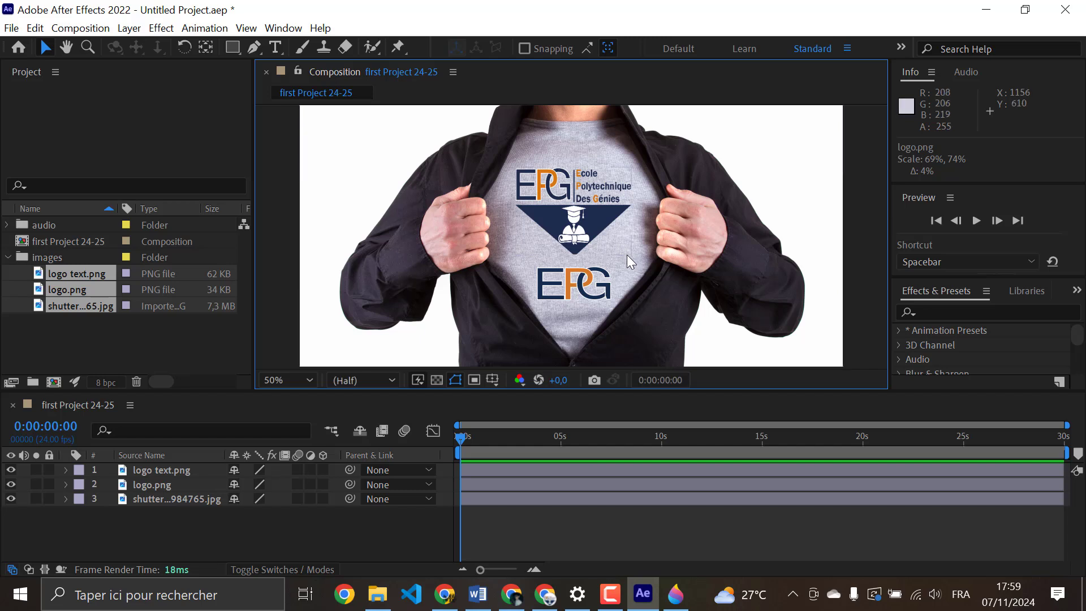
- Select the logo layer and rescale it proportionally from its lower corner, down to 54%, 58% and up to 61%, 65%
click(605, 223)
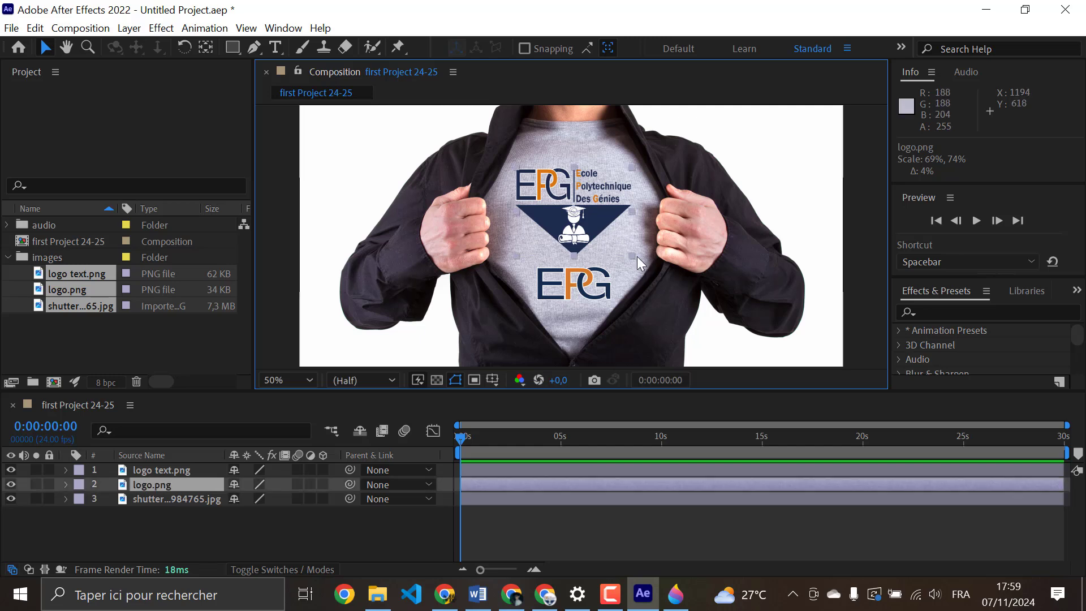
drag(634, 252, 619, 231)
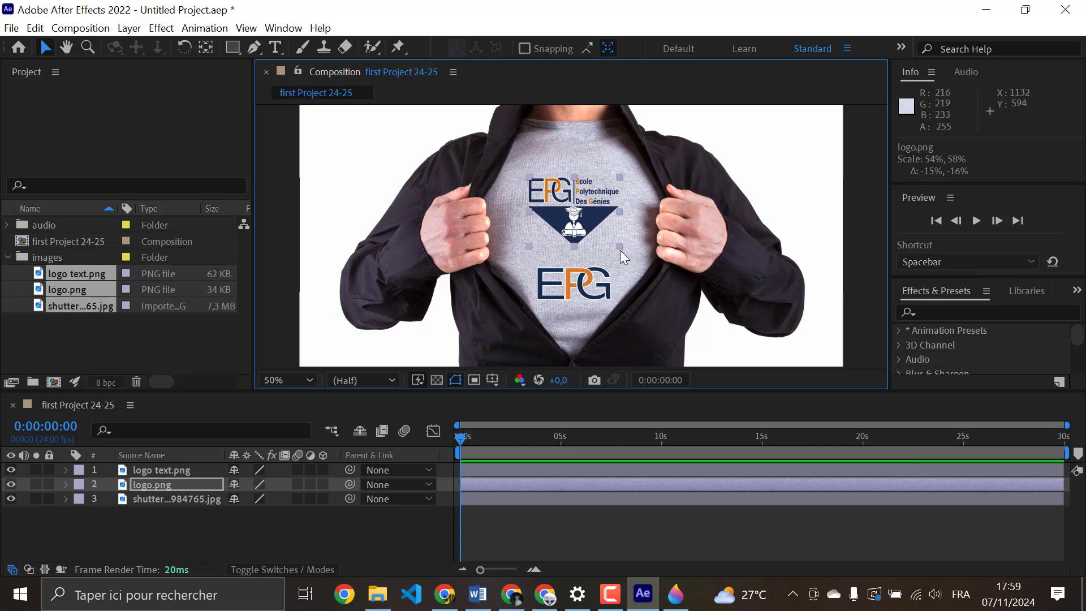
drag(620, 247, 626, 242)
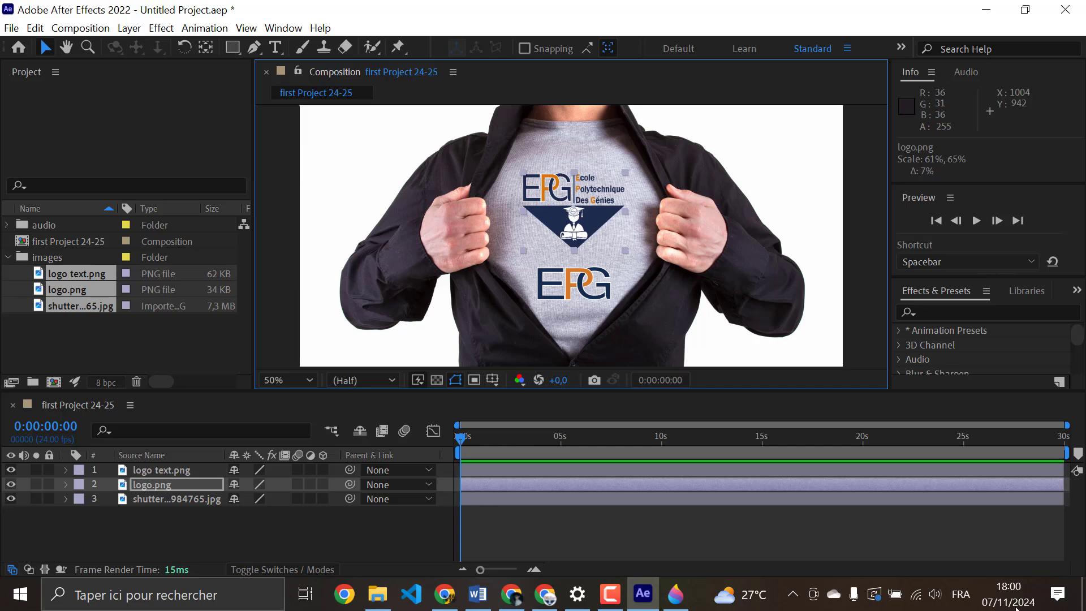
- Look at the network computer's shared folders in File Explorer, switch back to After Effects and dismiss the missing-files warning
click(611, 604)
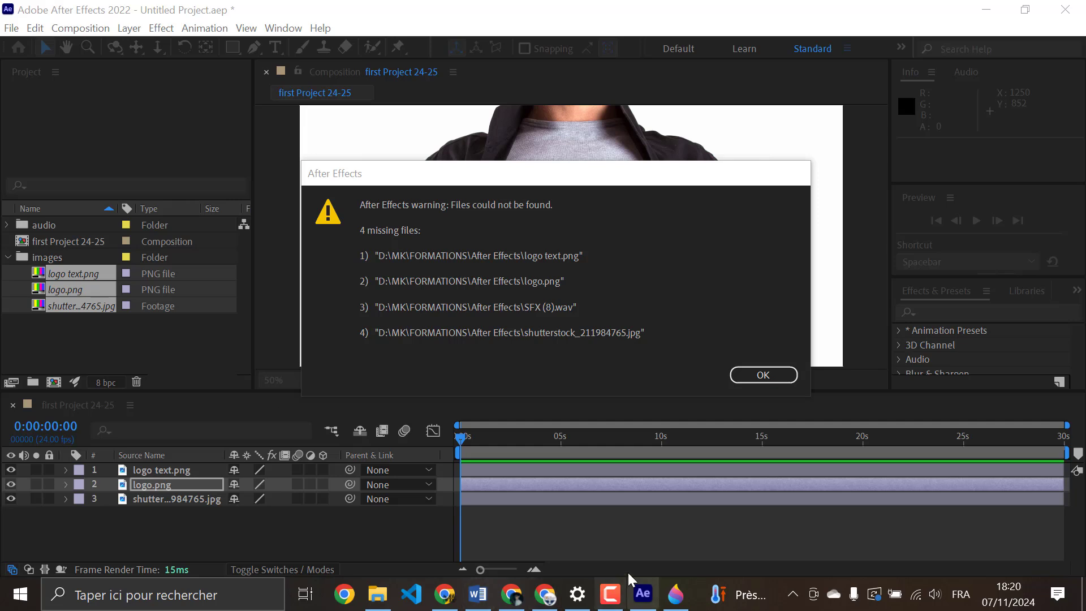
mouse_move(378, 601)
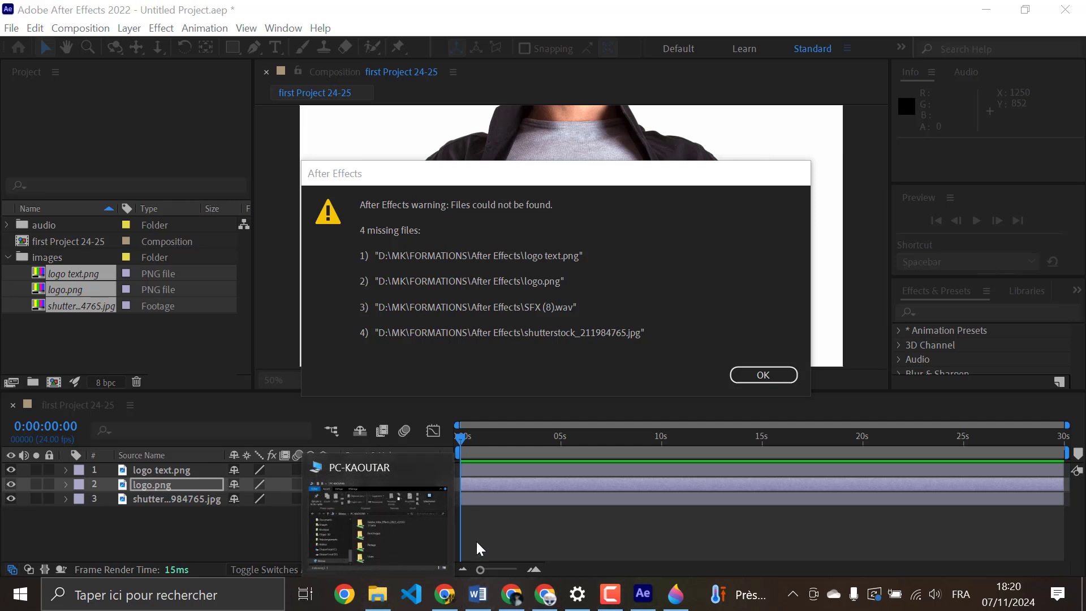
click(389, 541)
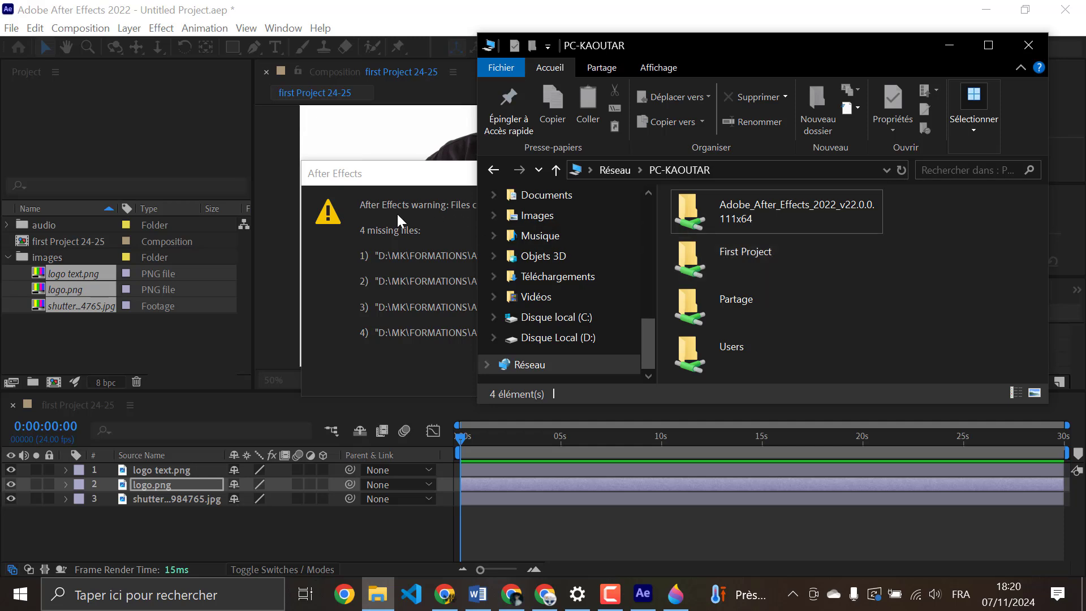
click(384, 179)
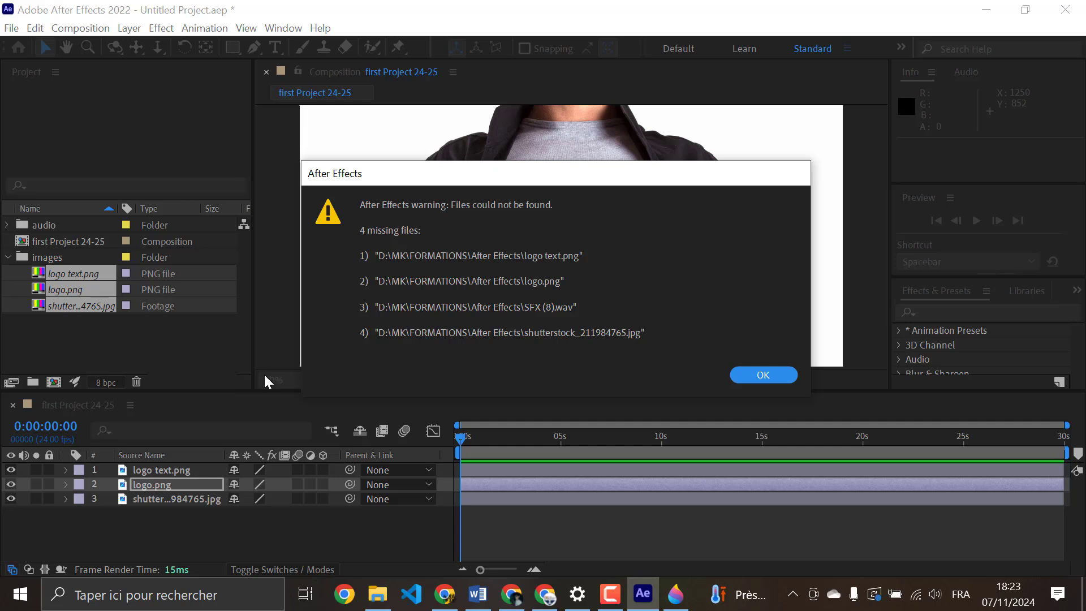
click(765, 376)
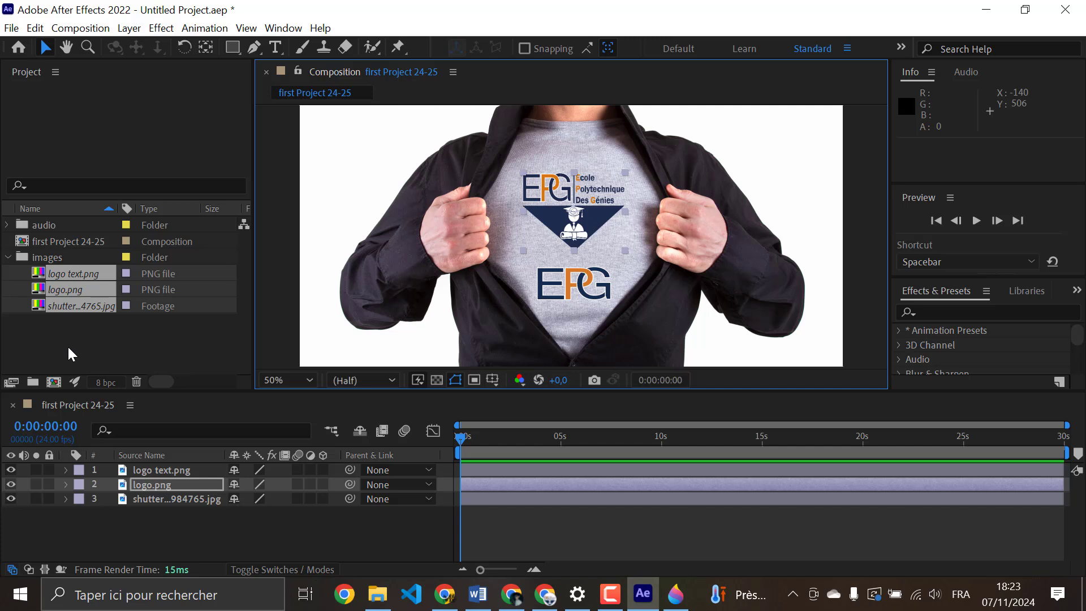
- Delete all three image layers from the composition and the three missing image files from the project's images folder
drag(123, 528, 195, 470)
key(Delete)
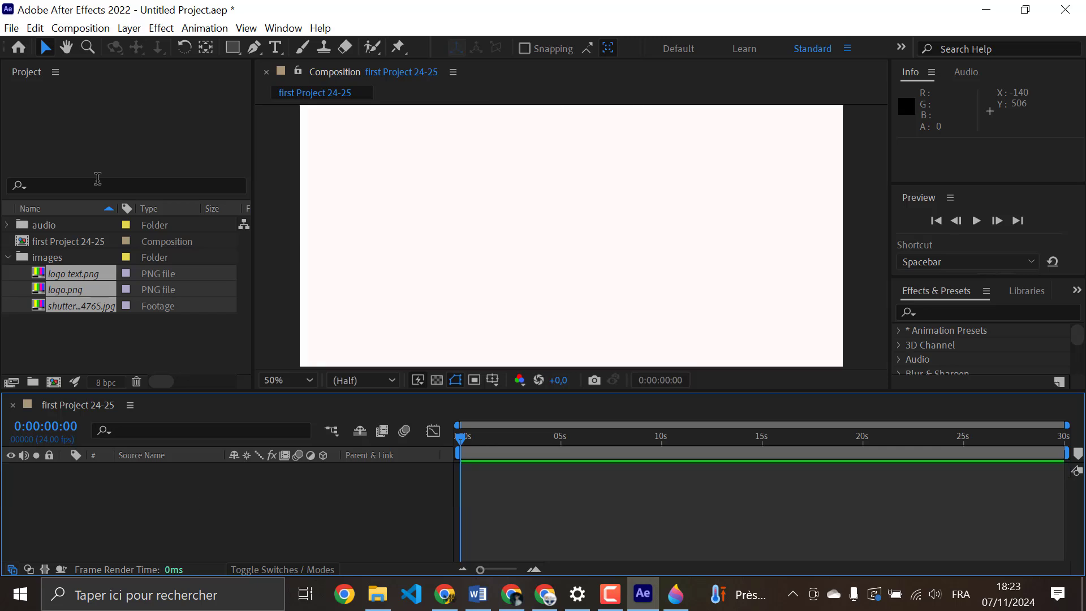
click(65, 341)
drag(65, 342, 105, 274)
key(Delete)
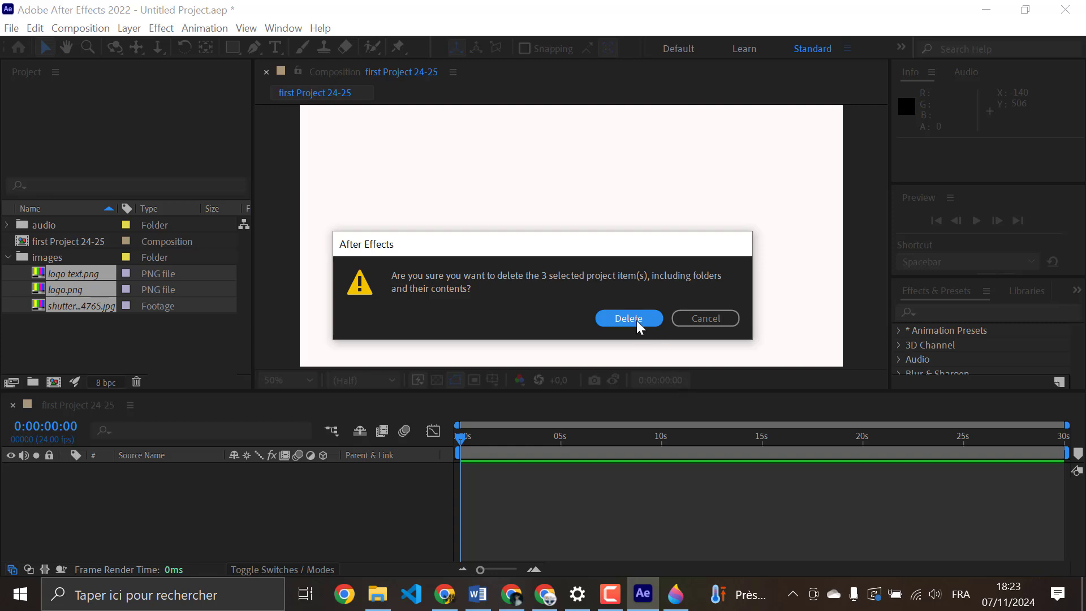
click(637, 319)
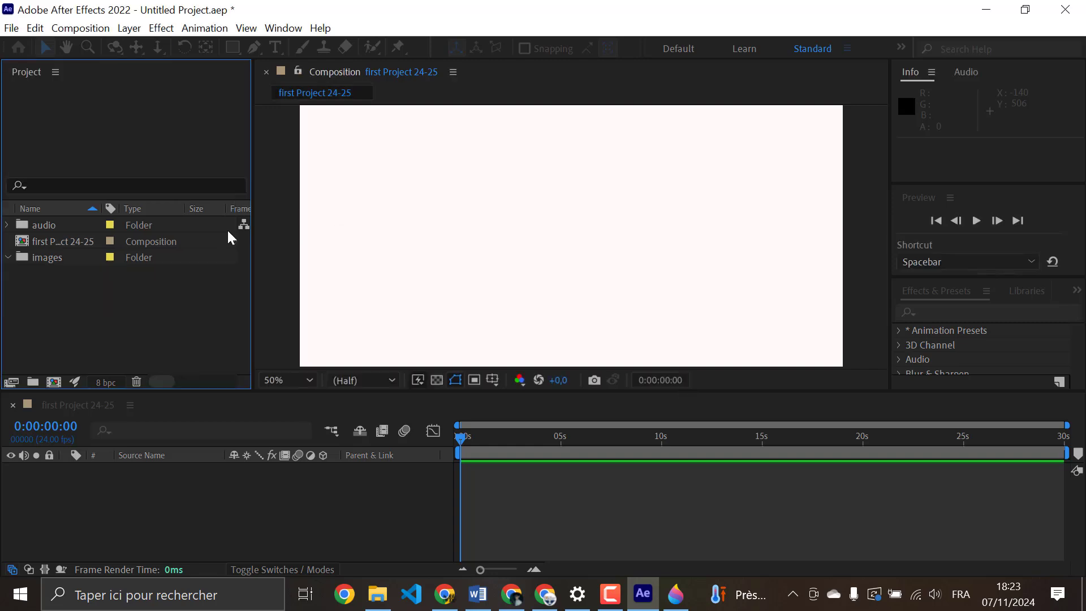
- Expand the audio folder in the project and delete the missing SFX (8).wav footage
click(7, 225)
click(60, 246)
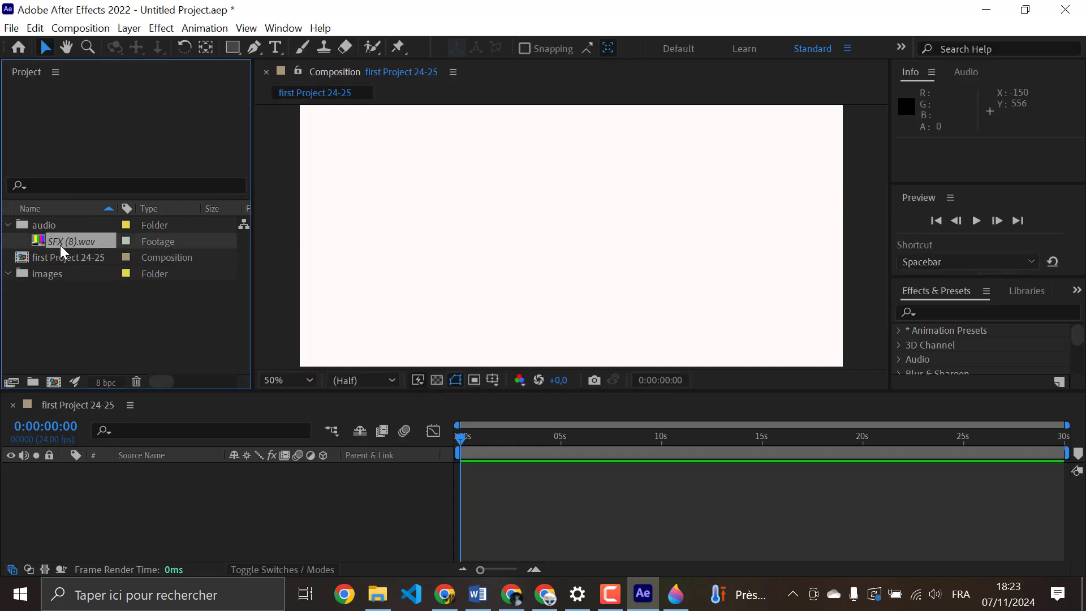
key(Delete)
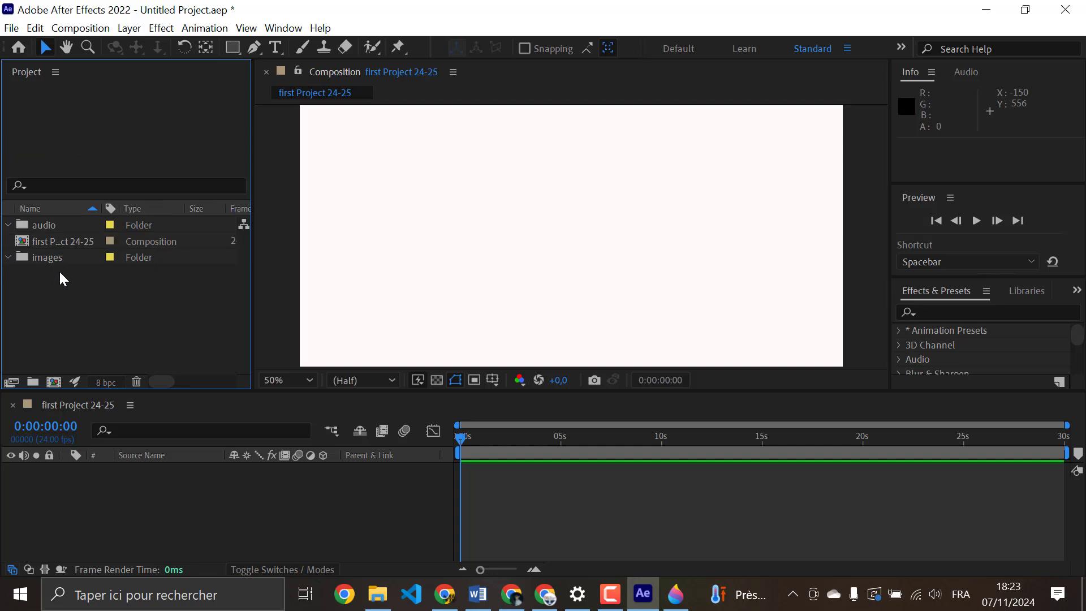
- Import logo text.png, logo.png, SFX (8).wav and the shutterstock photo from FORMATIONS > After Effects > First Project as footage
double_click(87, 299)
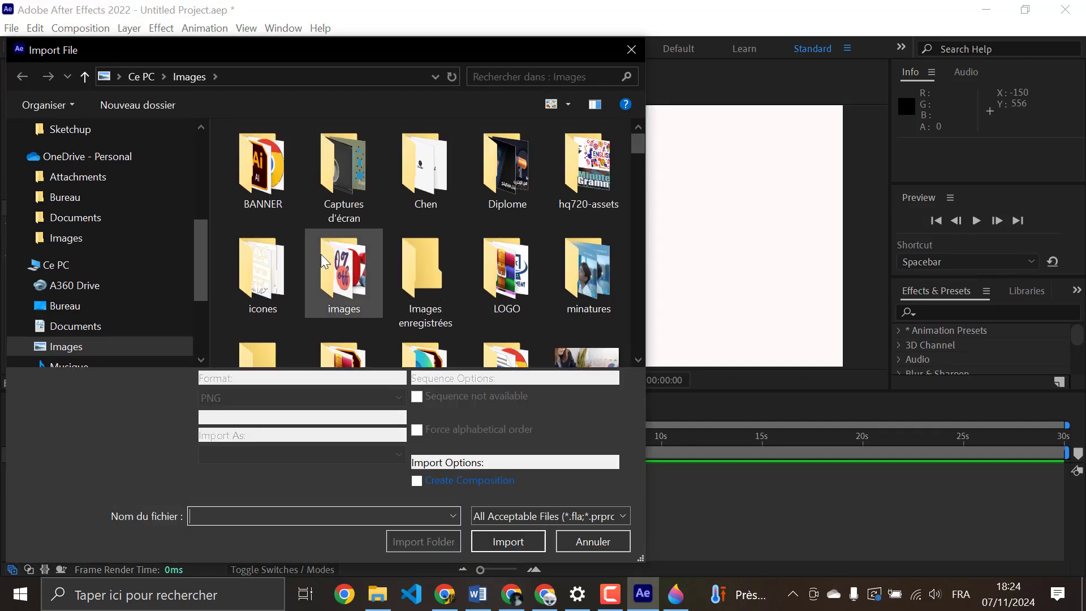
scroll(73, 269, up, 2)
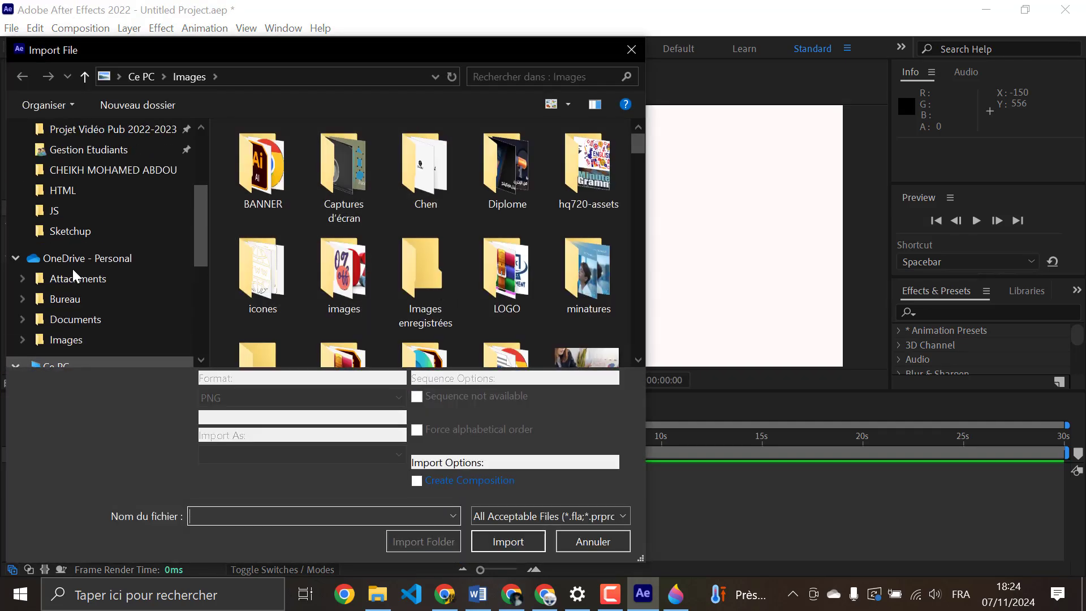
scroll(72, 269, up, 2)
click(130, 191)
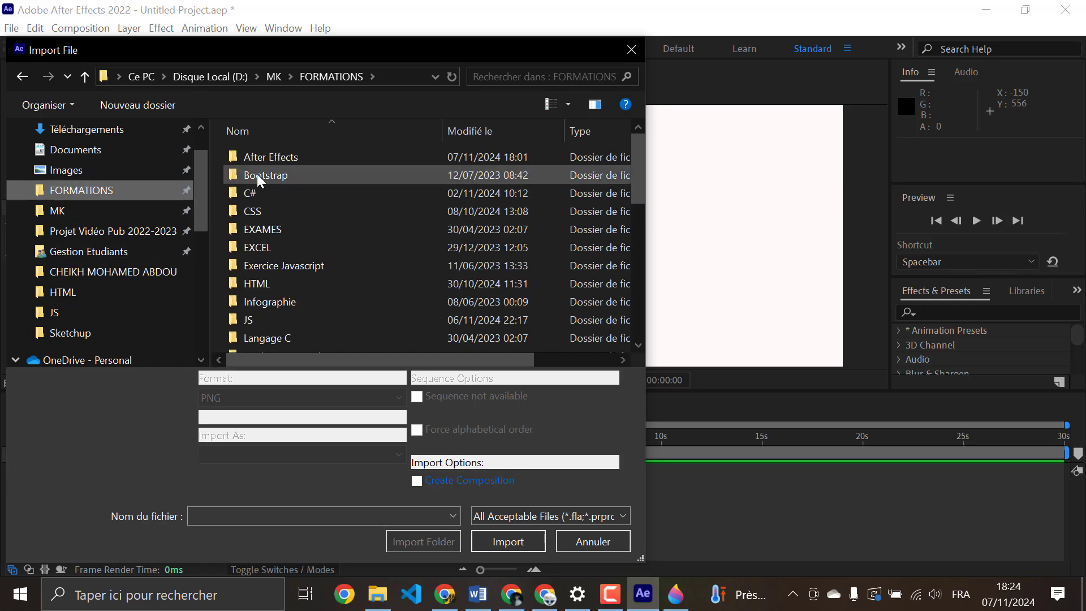
double_click(266, 158)
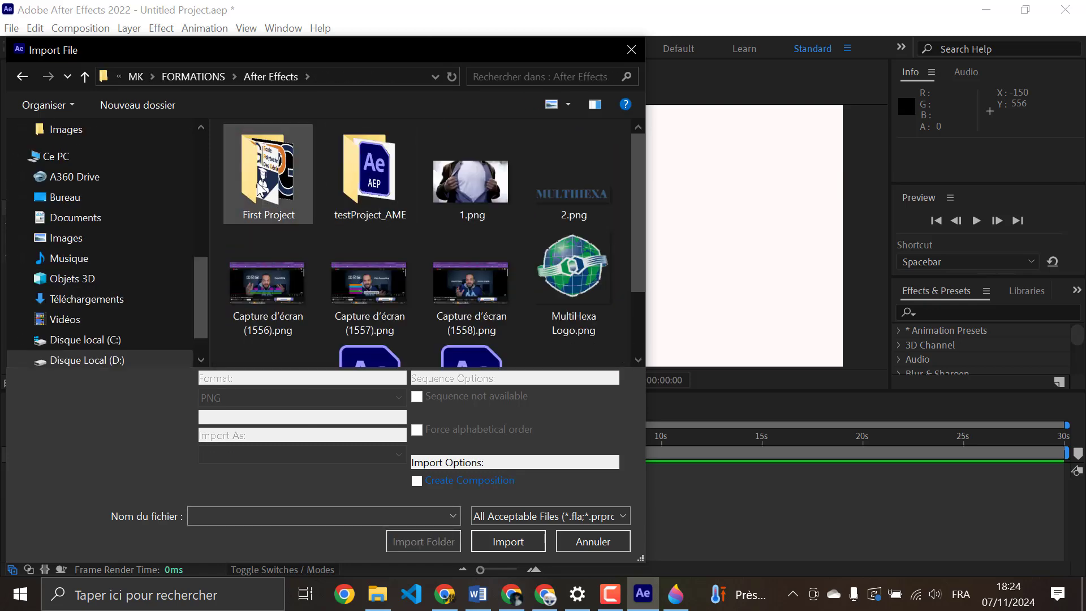
double_click(257, 184)
drag(268, 298, 606, 178)
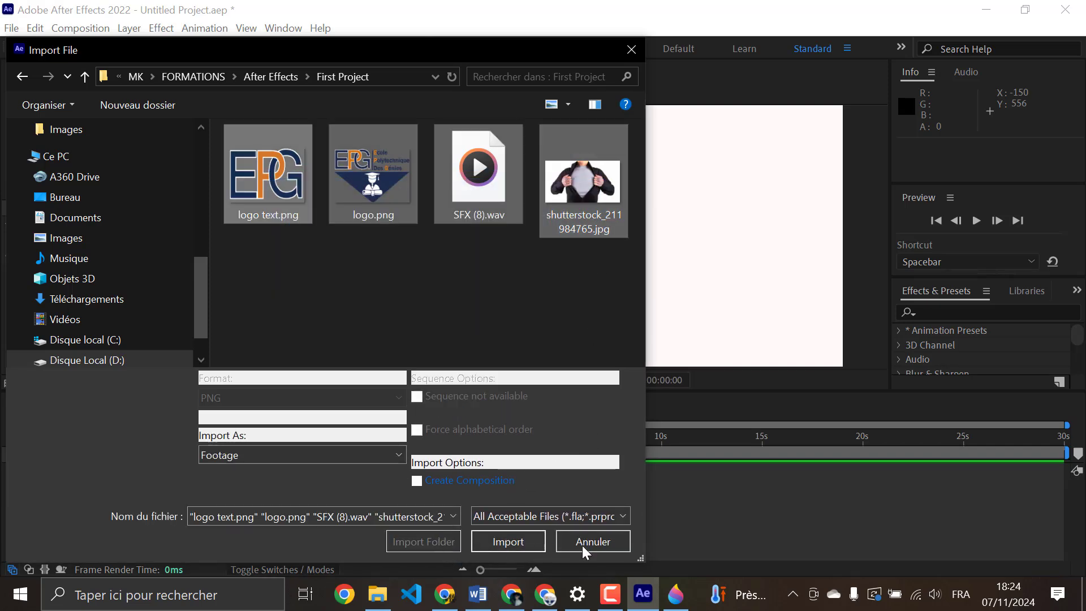
click(504, 545)
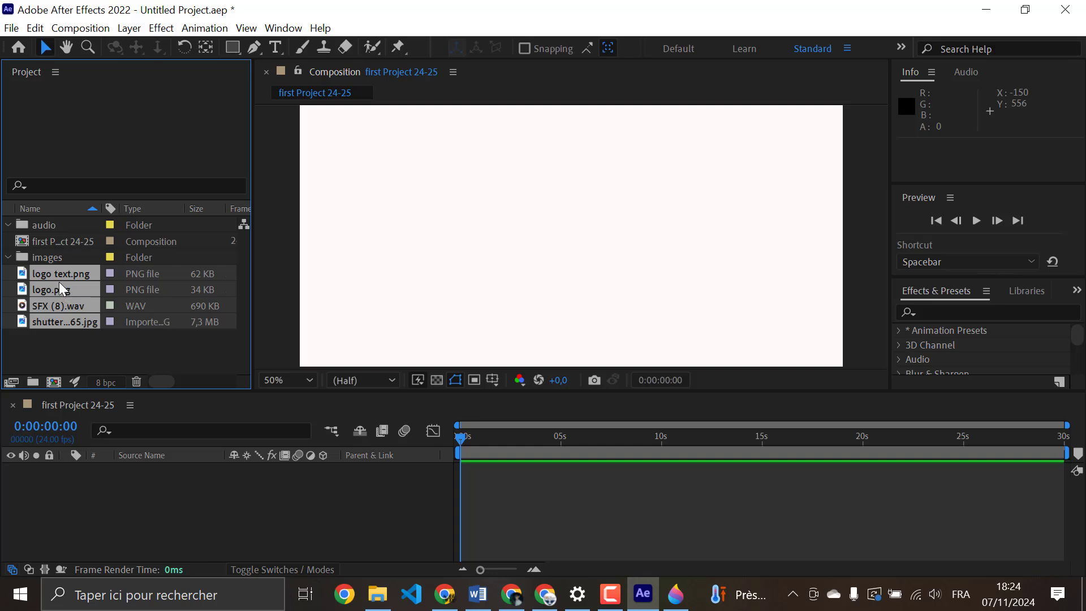
- Move SFX (8).wav into the audio folder and the three imported pictures into the images folder
click(83, 342)
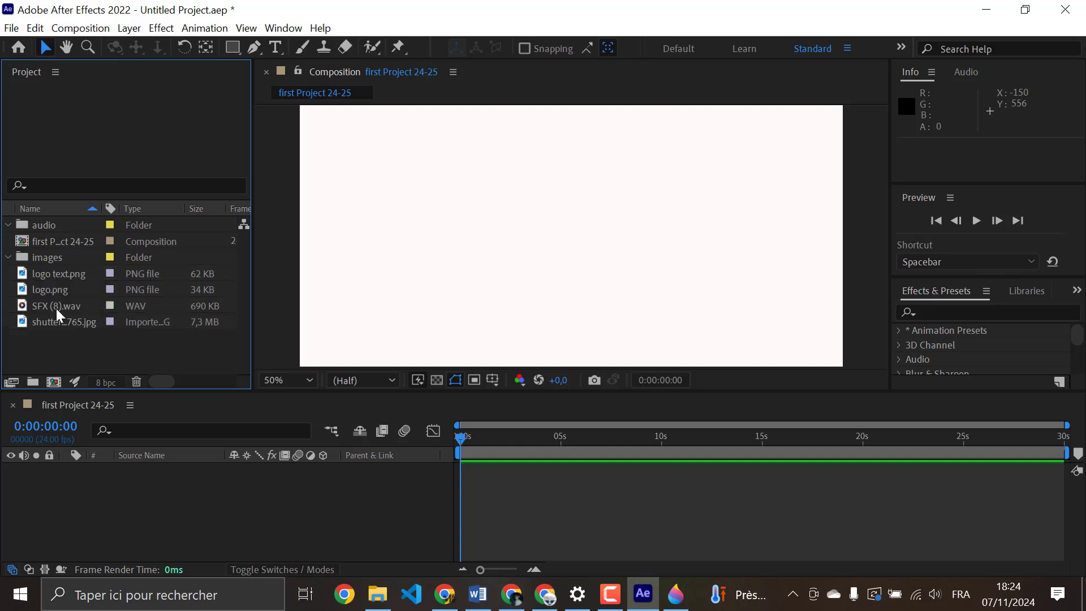
drag(45, 304, 56, 219)
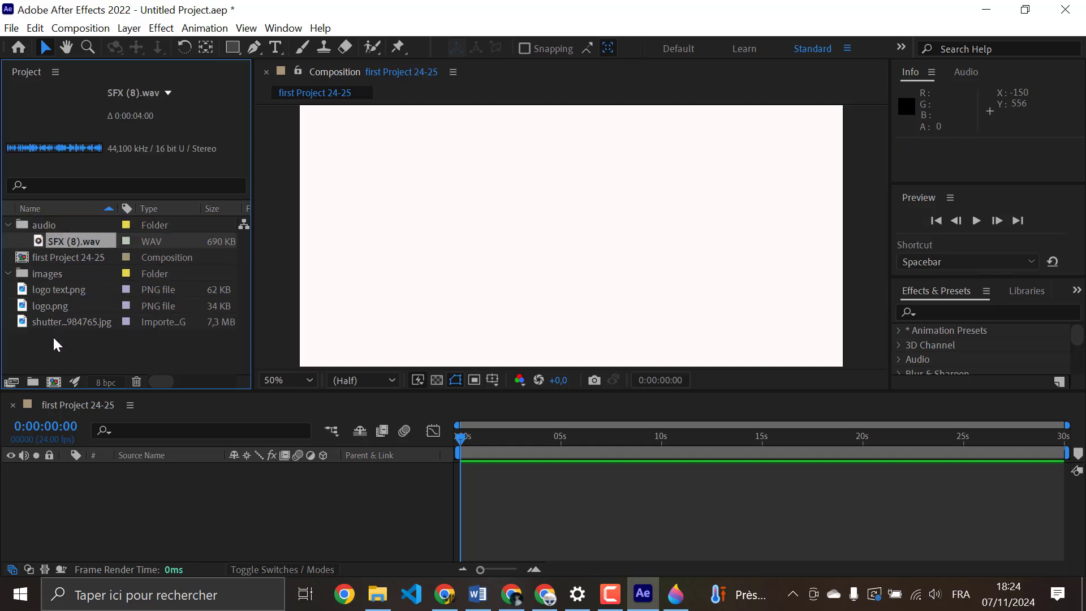
drag(55, 344, 58, 275)
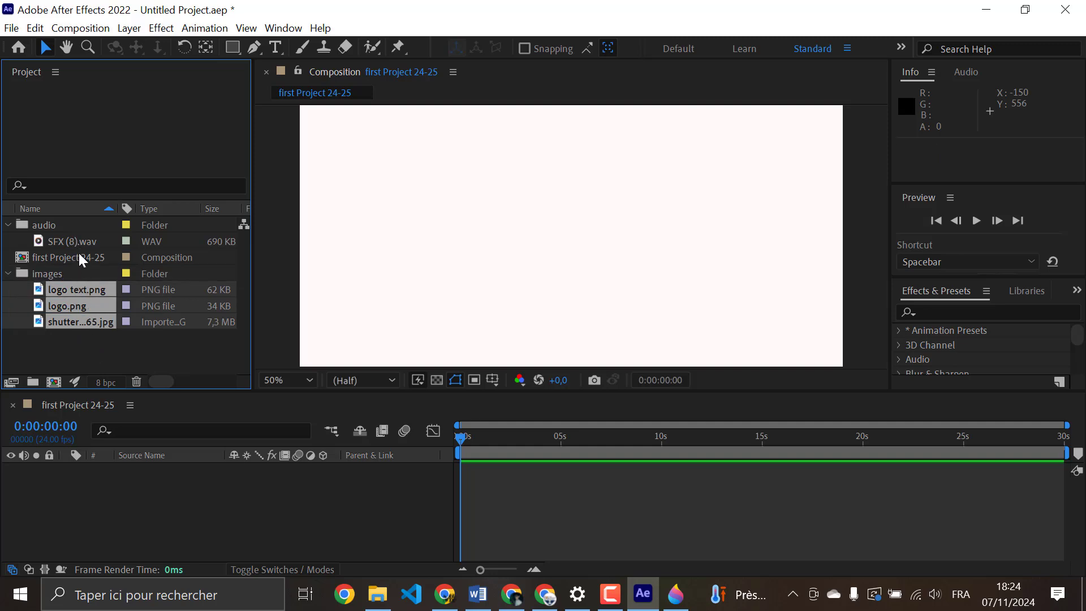
- Add the three pictures from the images folder to the first Project 24-25 timeline as layers and clear the selection
drag(116, 522, 127, 499)
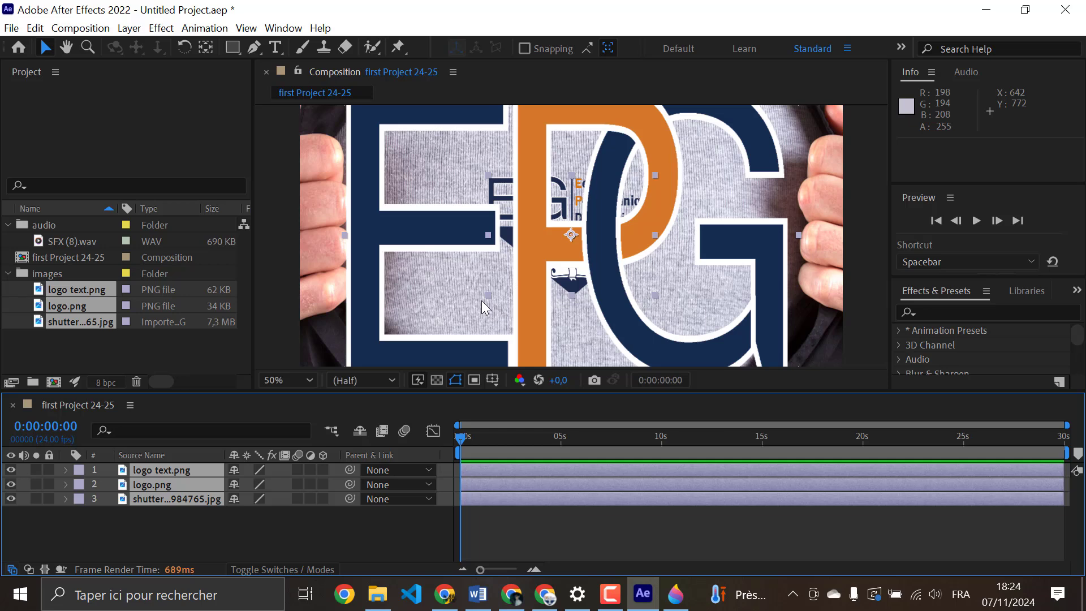
scroll(603, 290, down, 3)
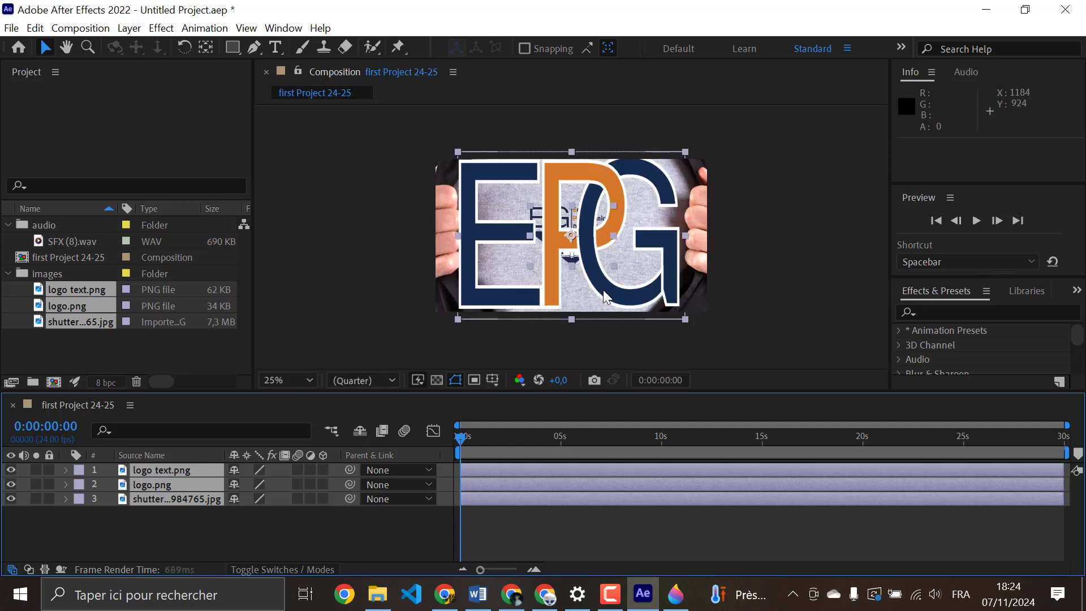
click(308, 532)
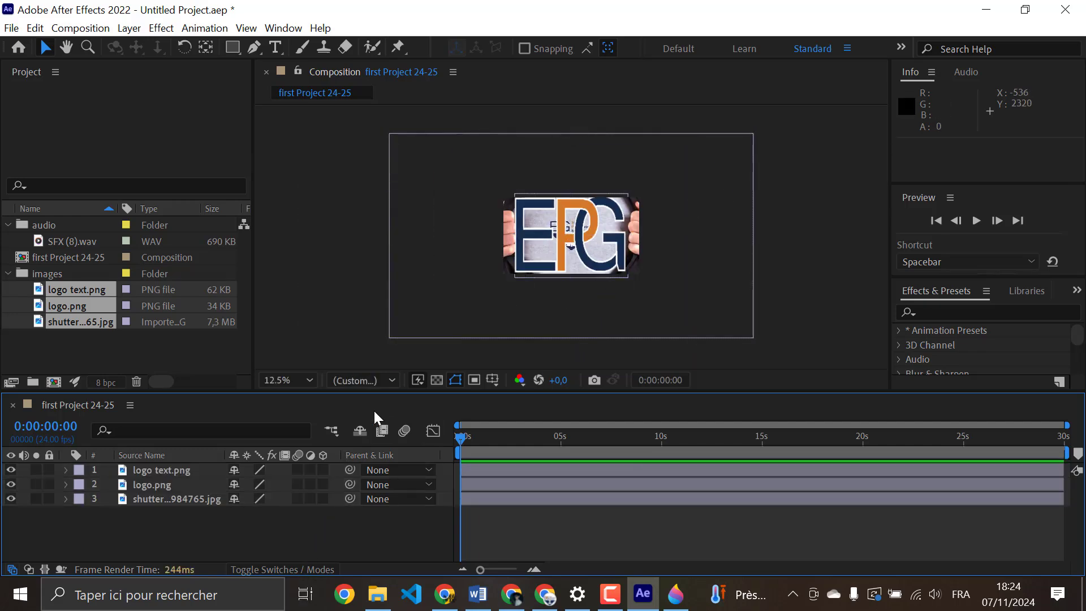
- Scale the shutterstock photo layer down proportionally to 37% so it matches the composition frame
click(145, 498)
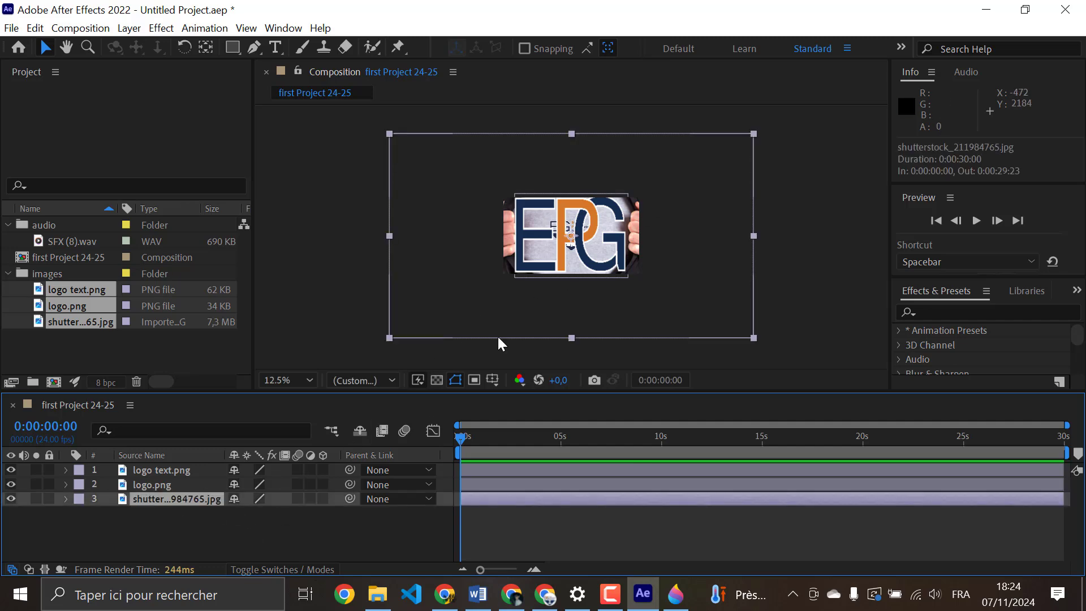
click(755, 134)
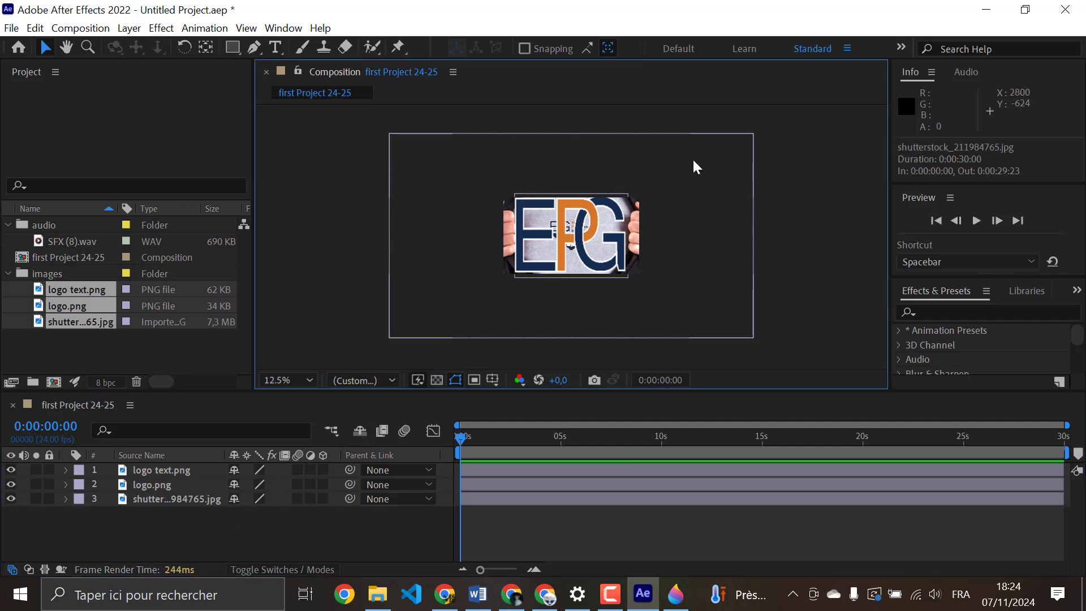
click(749, 142)
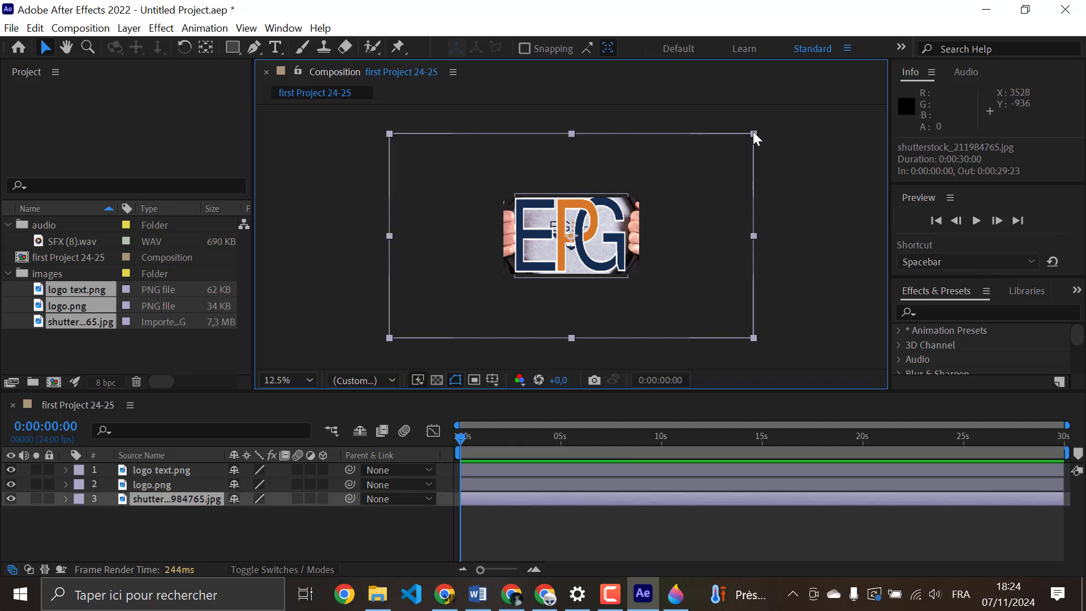
drag(753, 134, 640, 212)
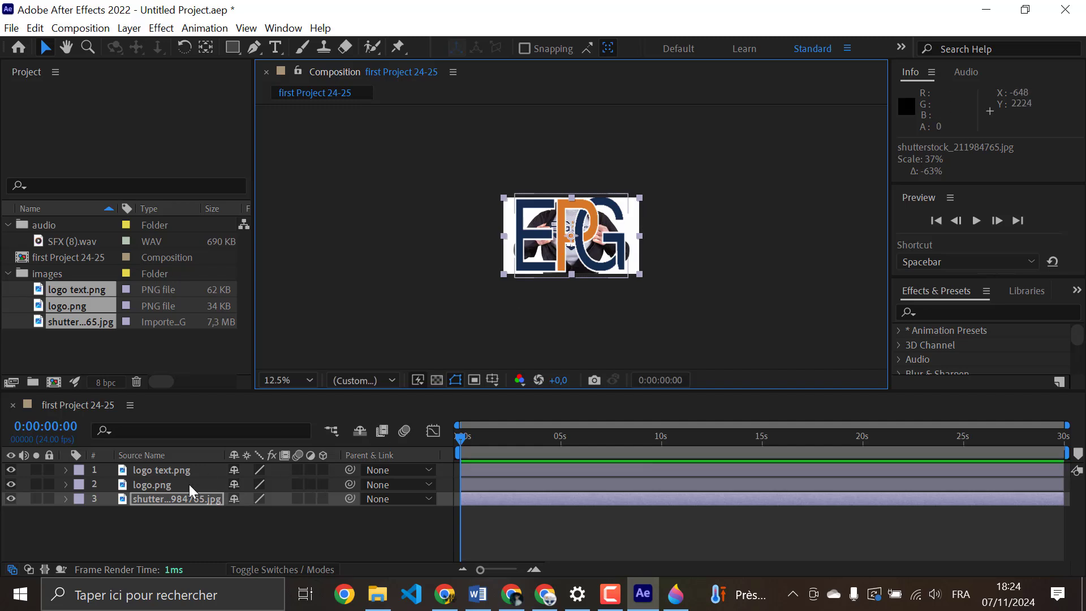
- Select the logo text layer and shrink it from its corner to about 22%, 15%
click(156, 485)
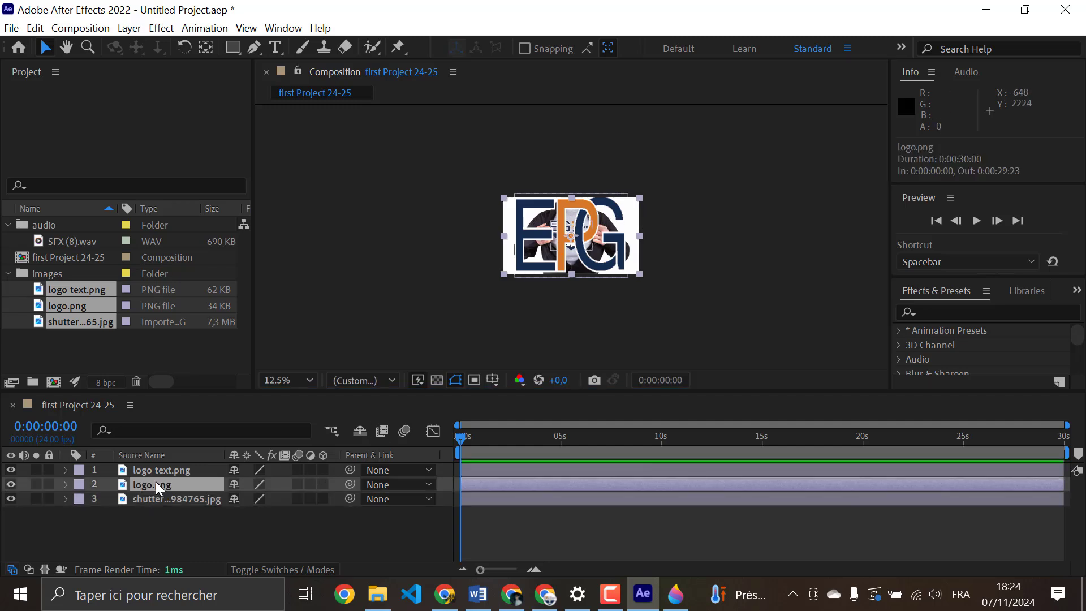
click(309, 380)
click(286, 77)
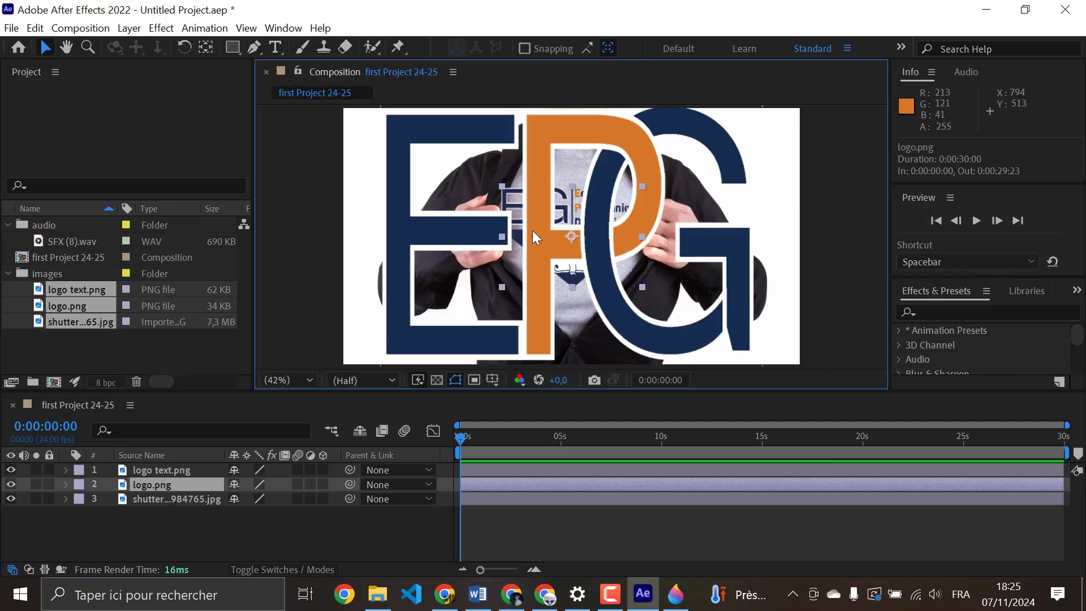
click(643, 138)
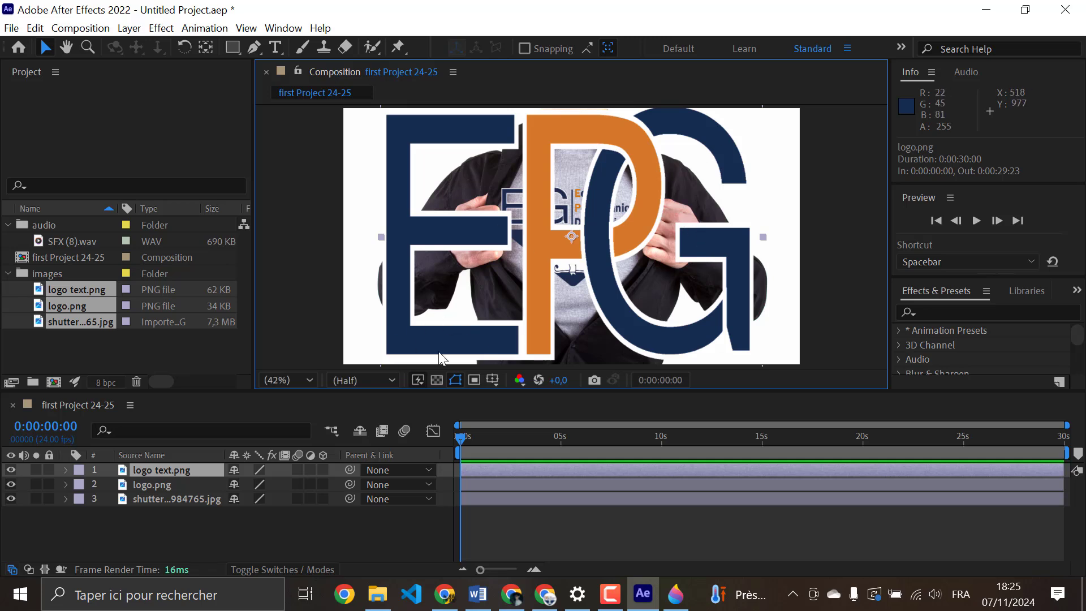
scroll(572, 266, down, 2)
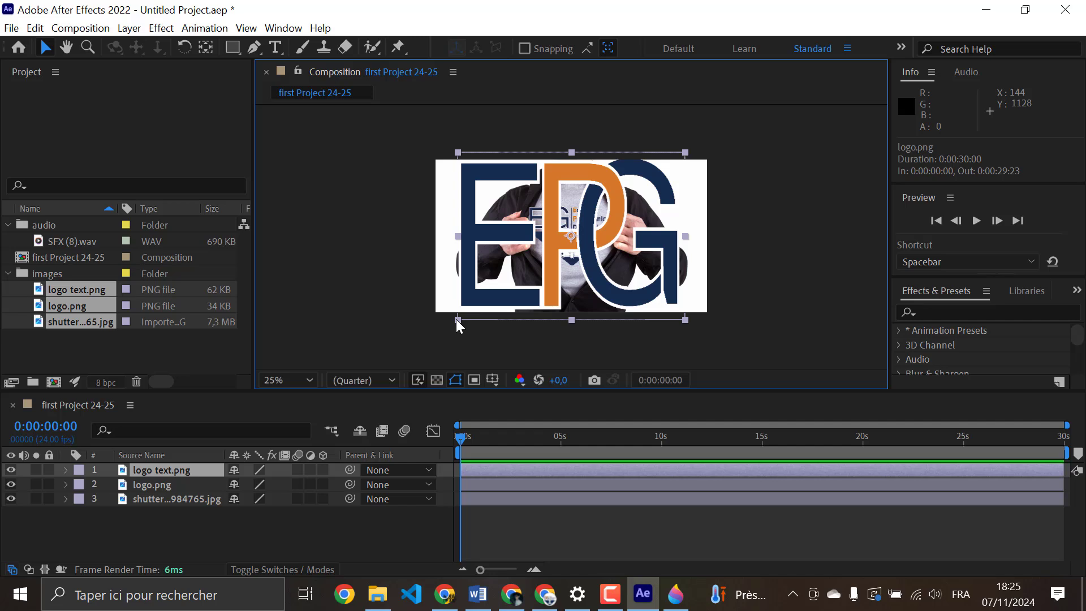
drag(457, 319, 558, 250)
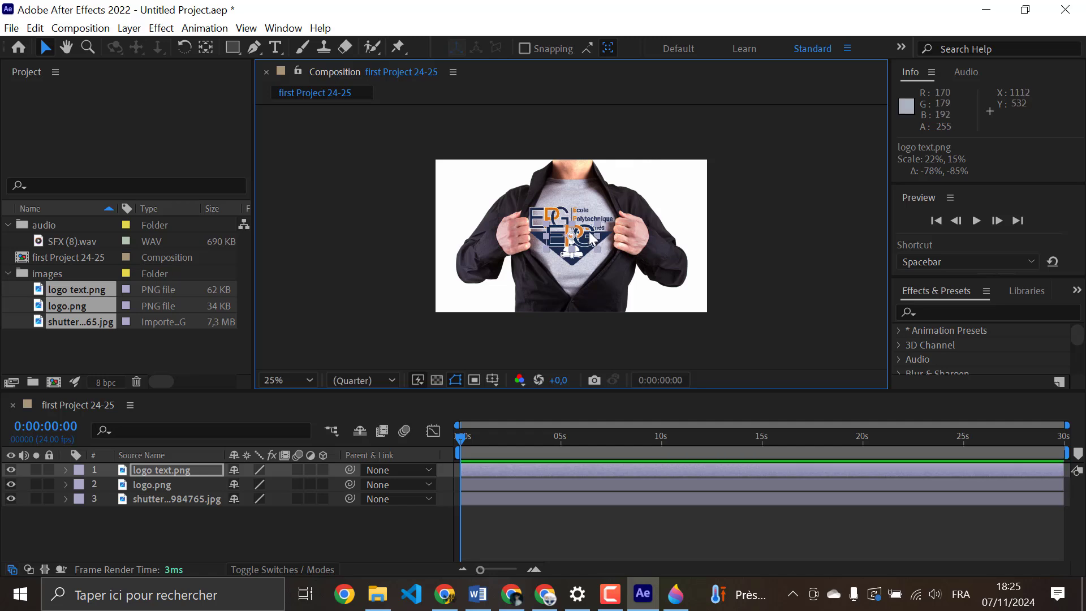
- Fit the composition in the preview, move the logo text lower on the shirt and reduce it to about 17%, 10%
click(305, 380)
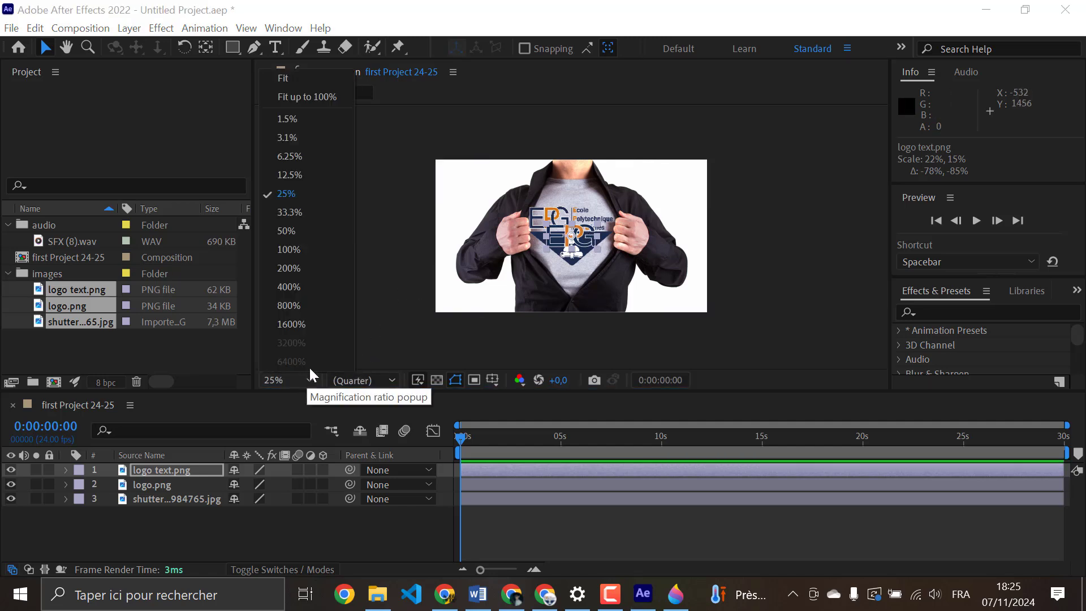
click(290, 79)
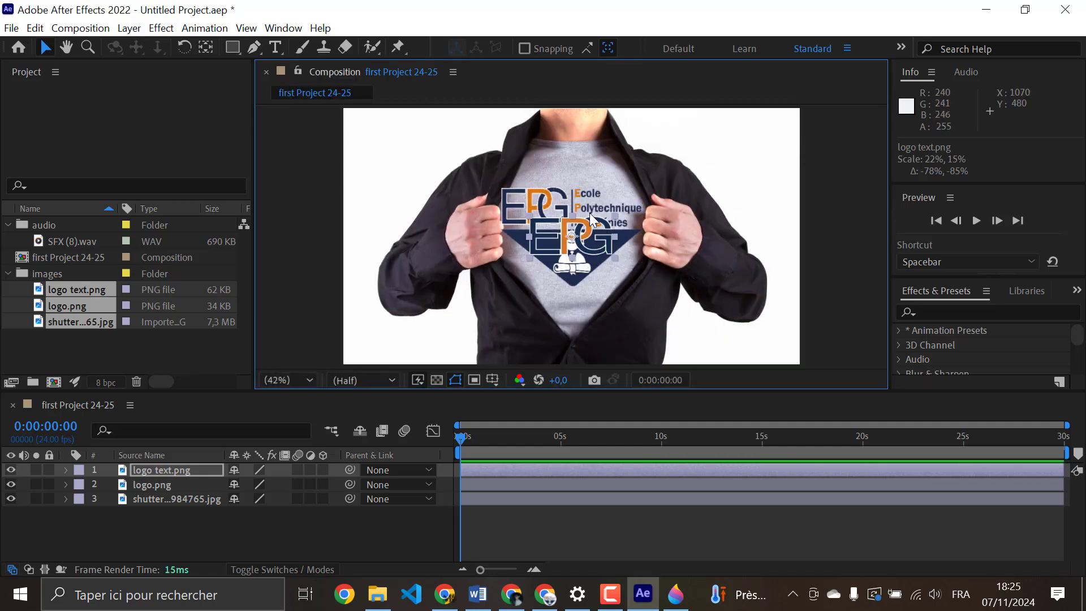
drag(573, 249, 542, 300)
- Shrink the logo.png layer from its corner, centre it on the chest above the logo text, and clear the selection
click(574, 225)
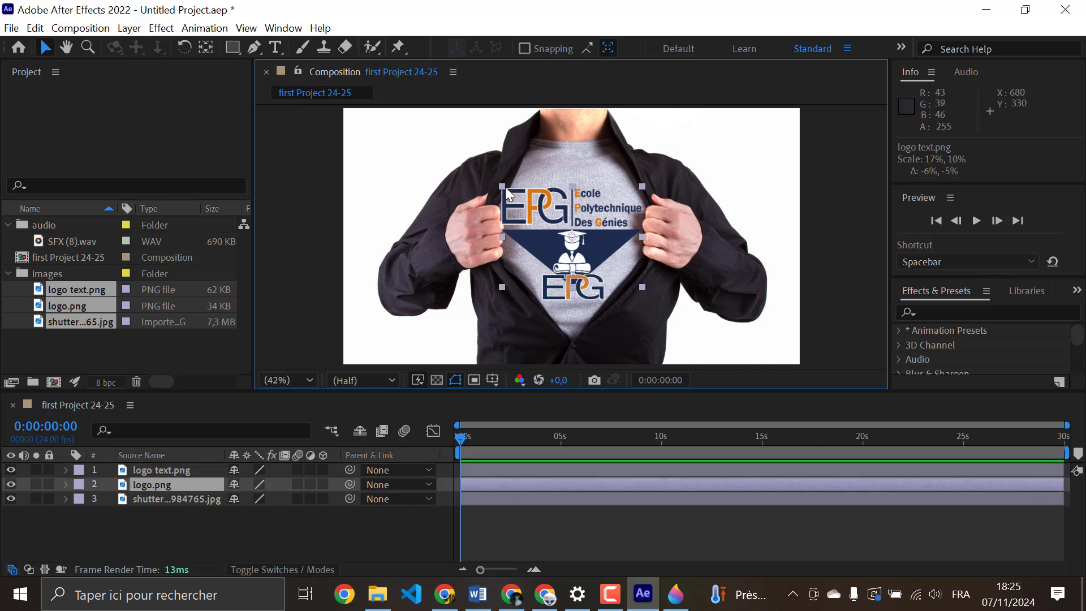
drag(504, 186, 527, 203)
drag(572, 244, 571, 232)
click(814, 249)
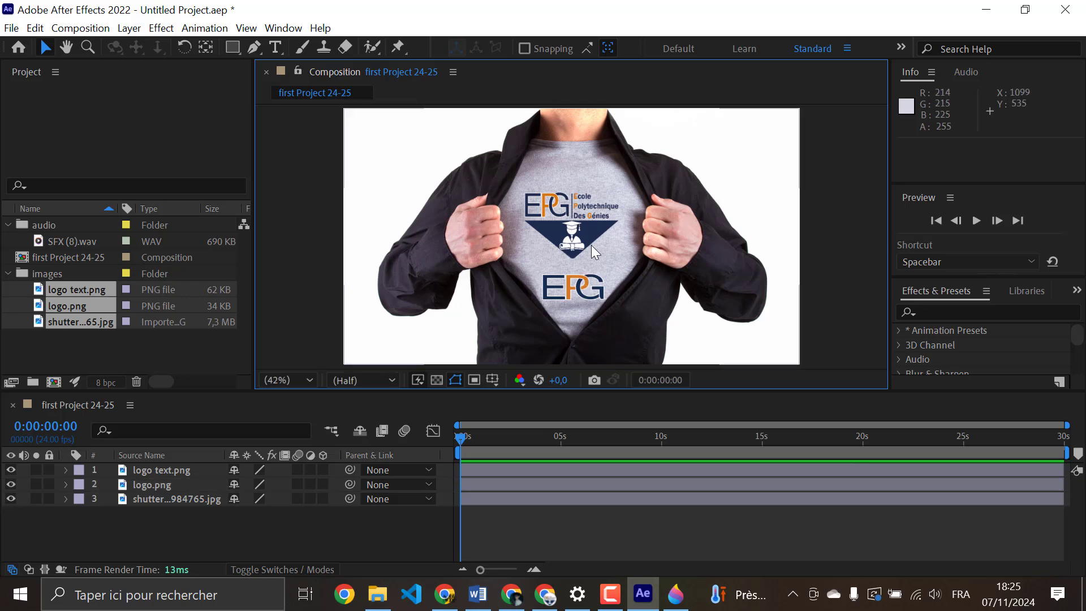
- Switch the visibility of the logo text layer and the logo.png layer off and back on
click(110, 352)
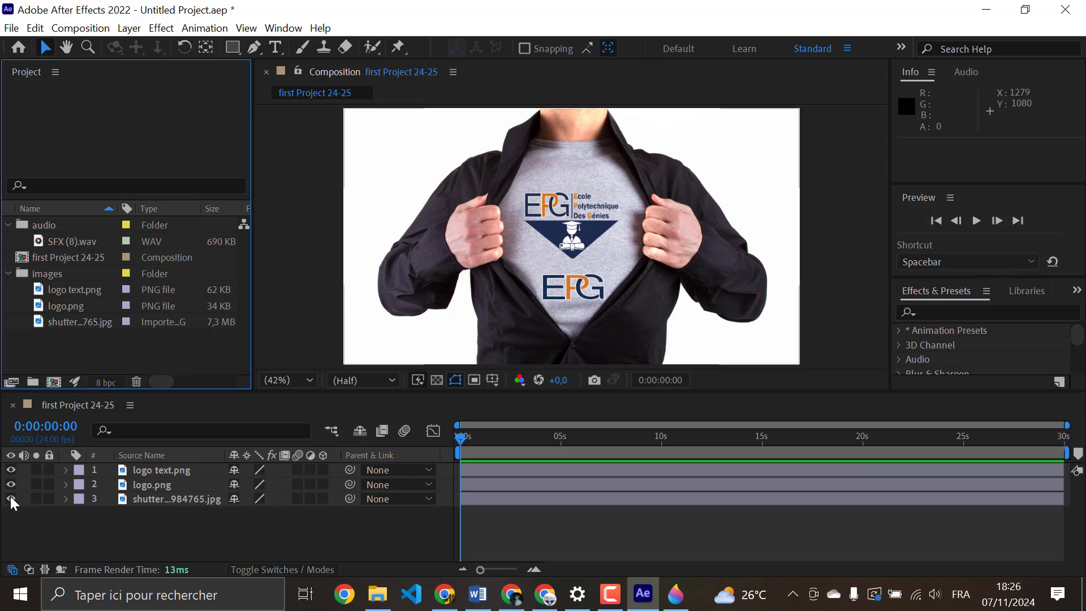
click(12, 471)
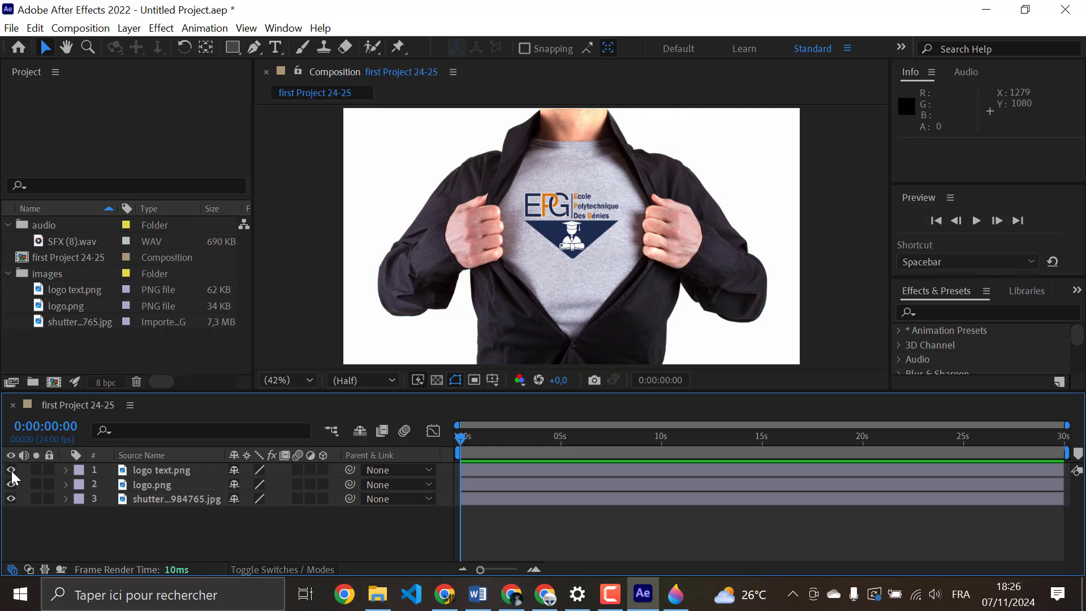
click(12, 471)
click(11, 470)
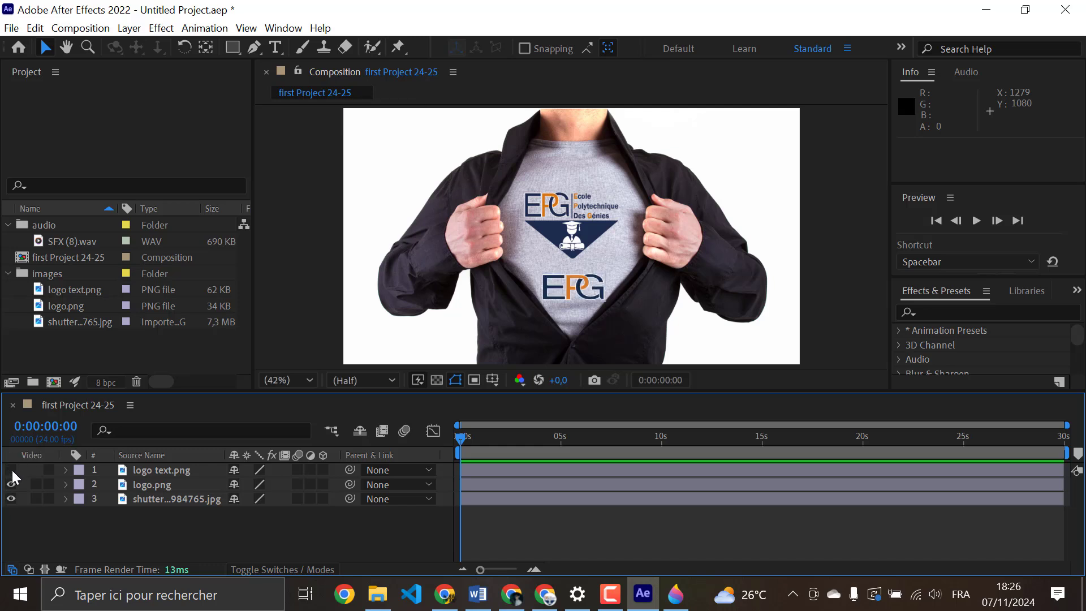
click(11, 471)
click(11, 470)
click(11, 484)
click(12, 484)
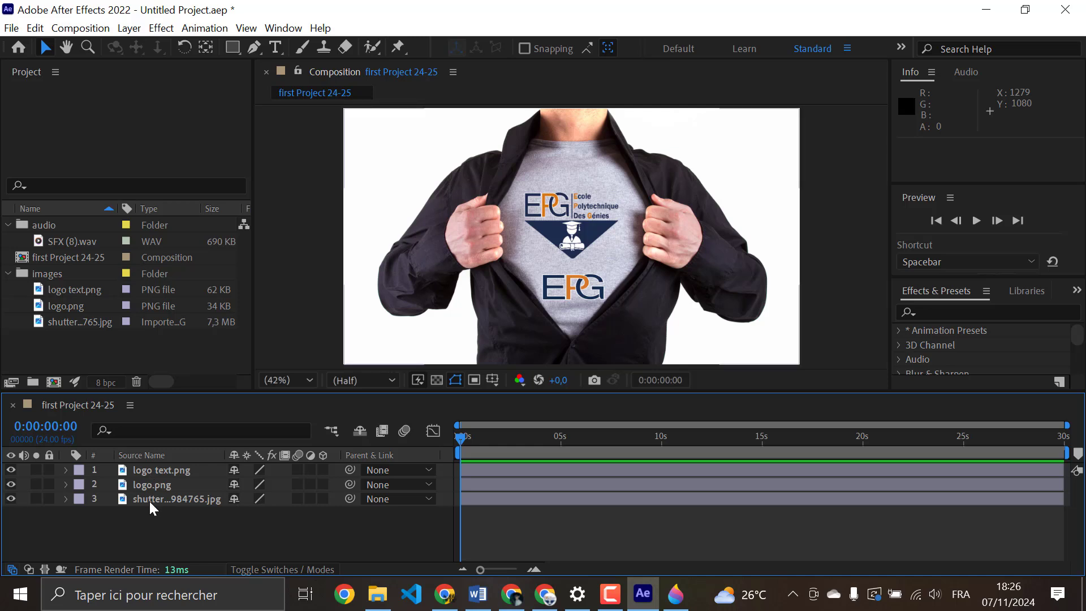
- Move the shutterstock photo layer above the logo.png layer in the timeline's stacking order
drag(151, 499, 150, 483)
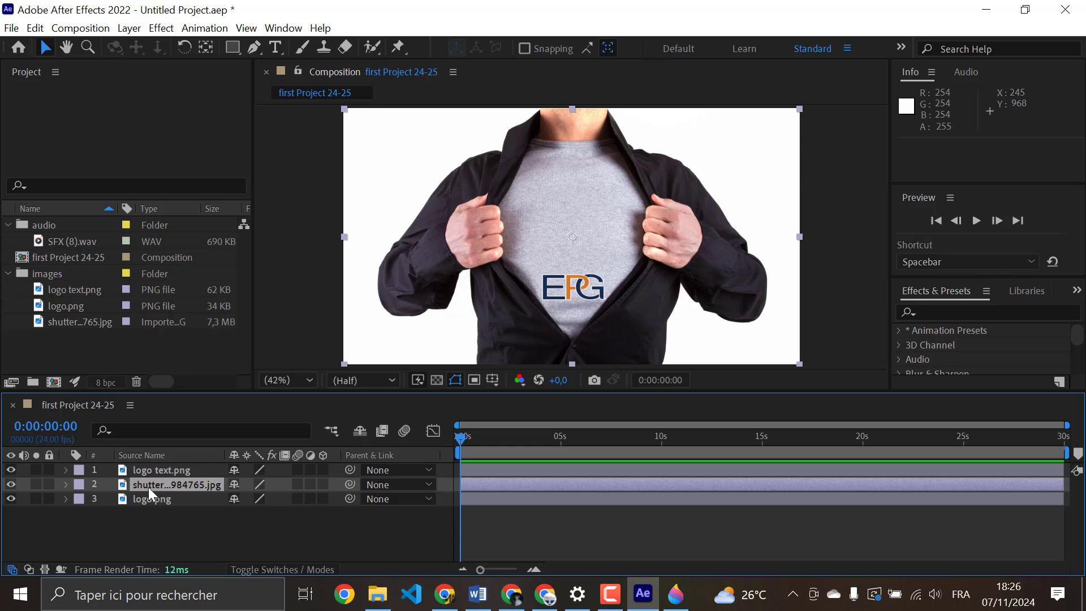
- Move the shutterstock photo layer back beneath the logo.png layer in the stacking order and clear the selection
drag(148, 487, 168, 512)
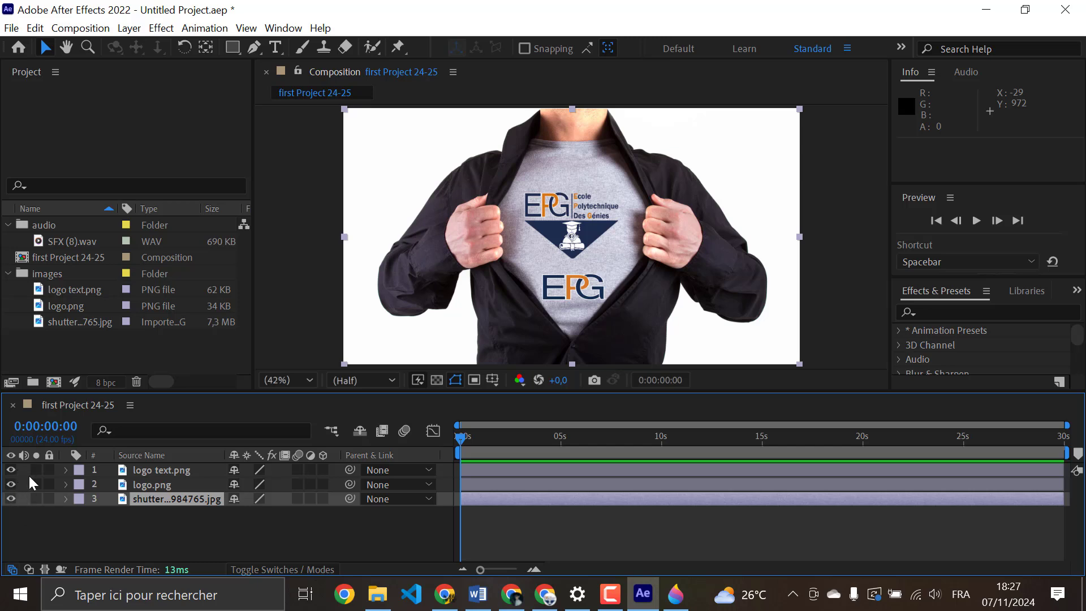
click(87, 519)
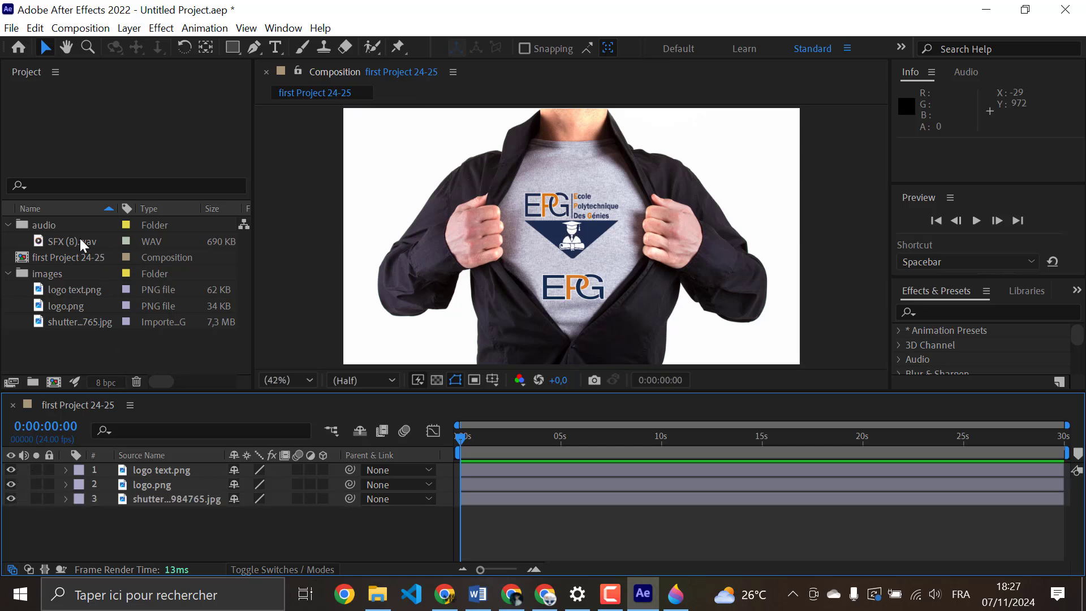
- Add SFX (8).wav to the composition beneath the shutterstock photo layer, and delete that audio layer again
drag(66, 239, 93, 527)
click(43, 535)
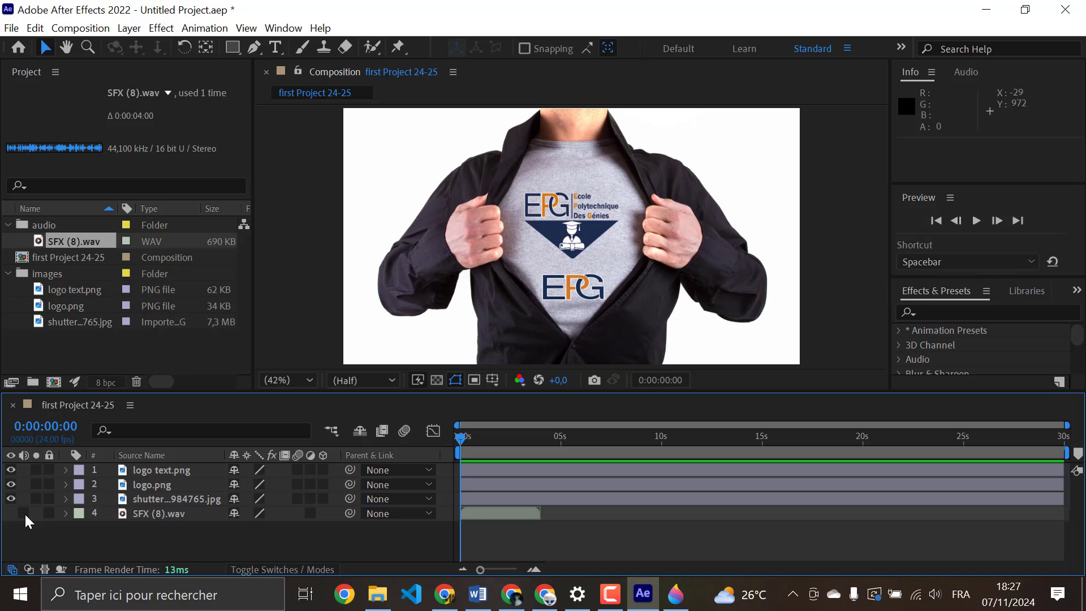
click(144, 514)
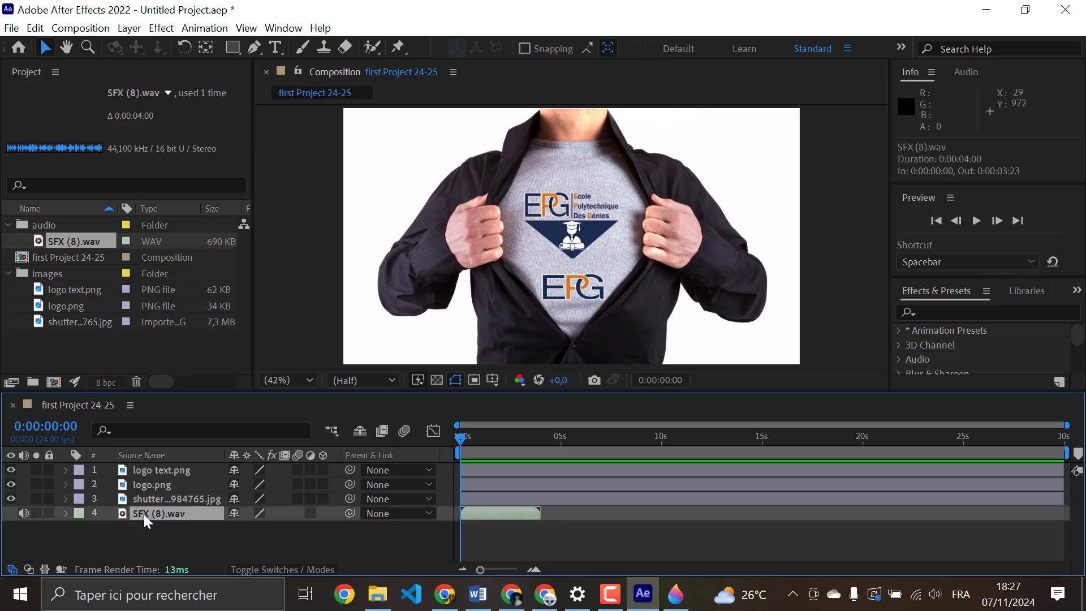
key(Delete)
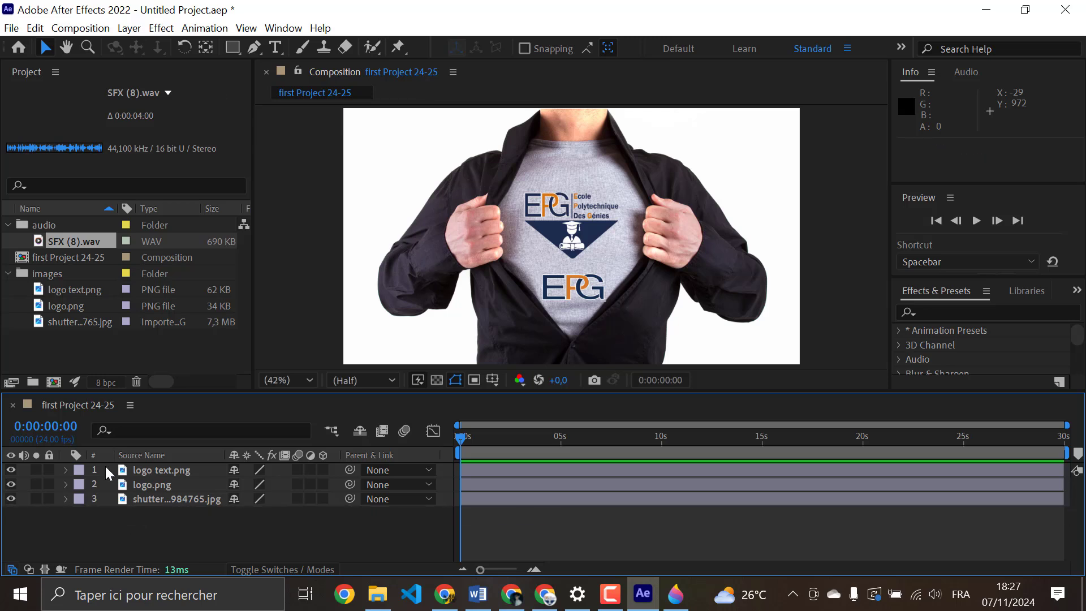
- Solo the logo text.png layer in the preview and turn its solo off again
click(35, 470)
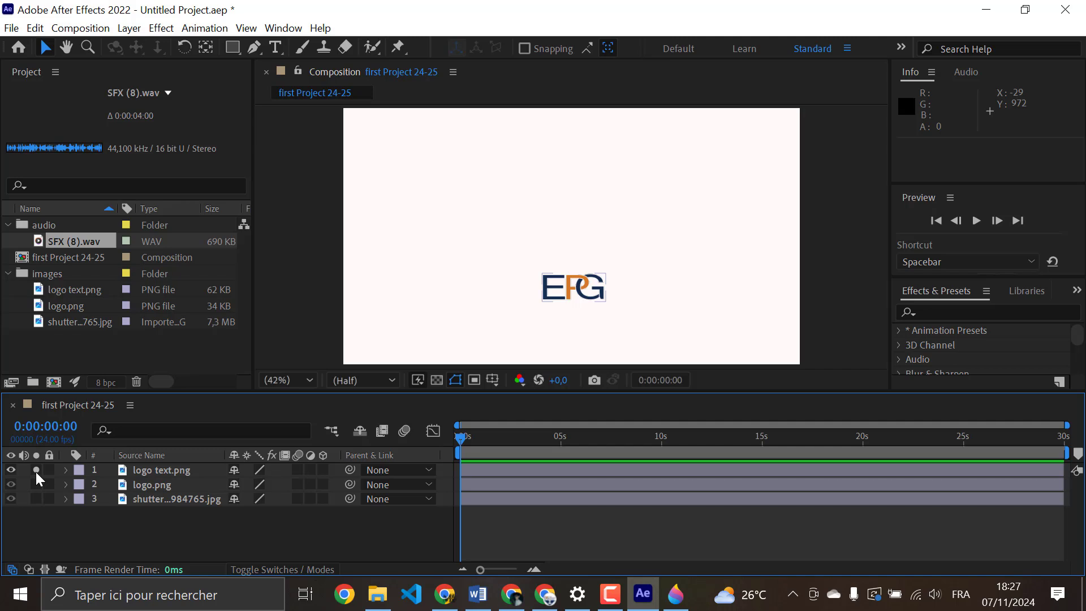
click(36, 470)
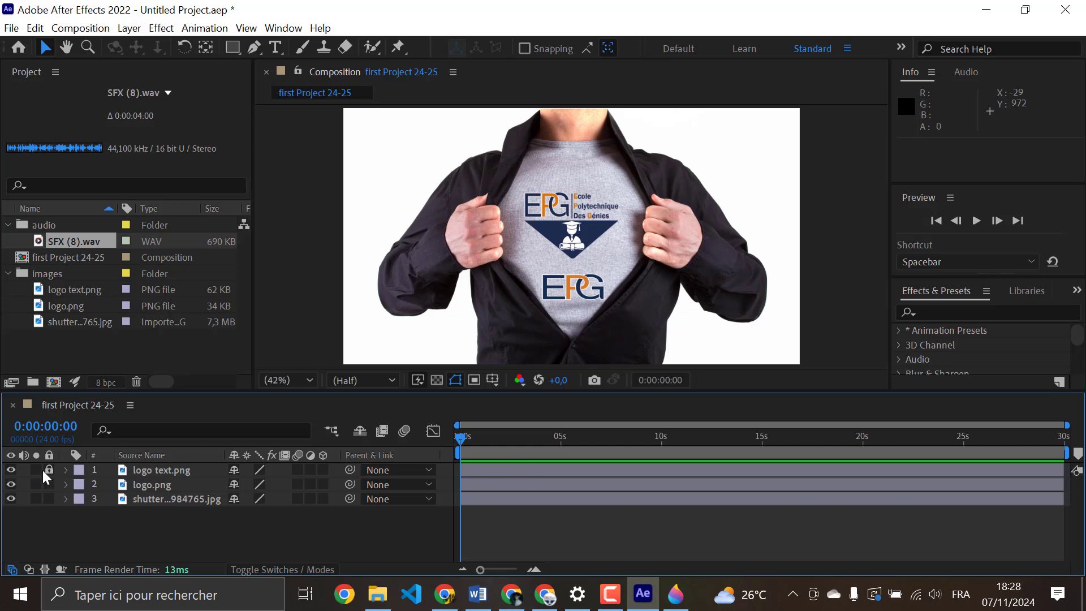
- Lock and unlock the logo text, shutterstock photo and logo.png layers in turn, trying to select each one while it is locked
click(165, 469)
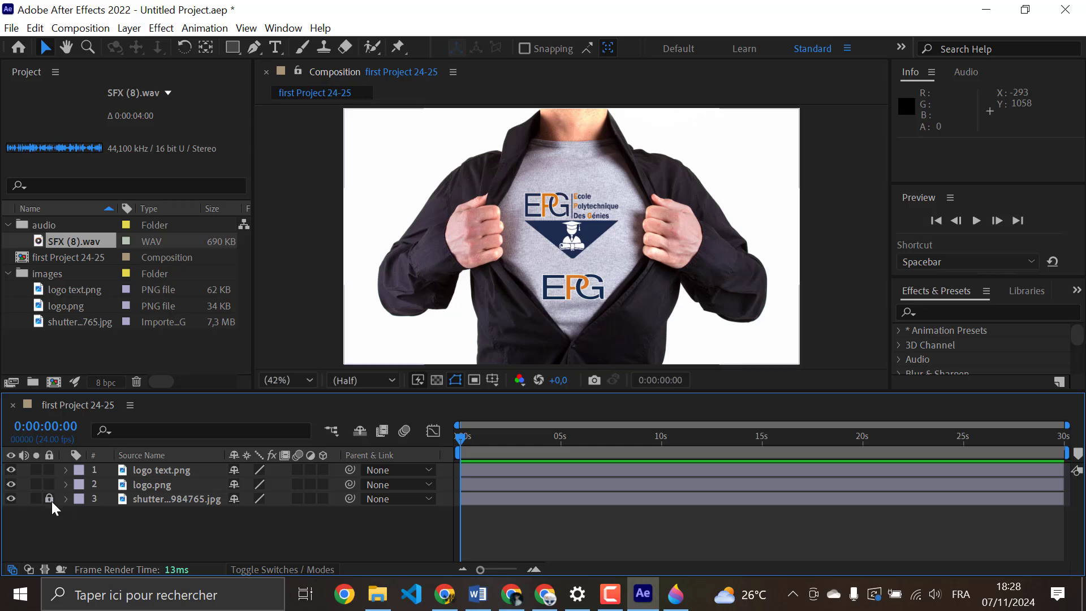
click(168, 501)
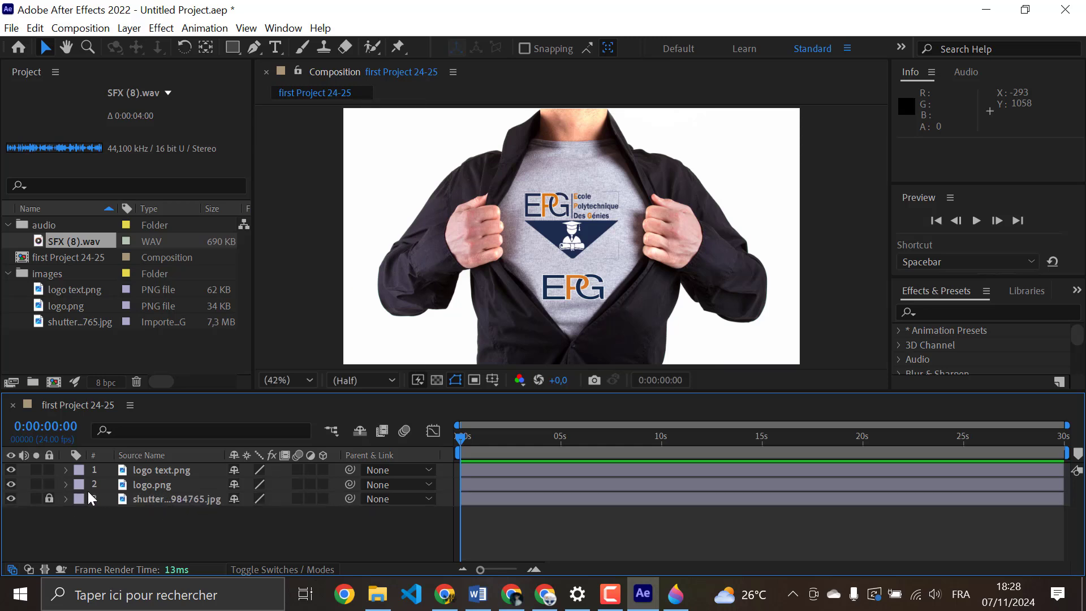
click(49, 498)
click(48, 484)
click(163, 489)
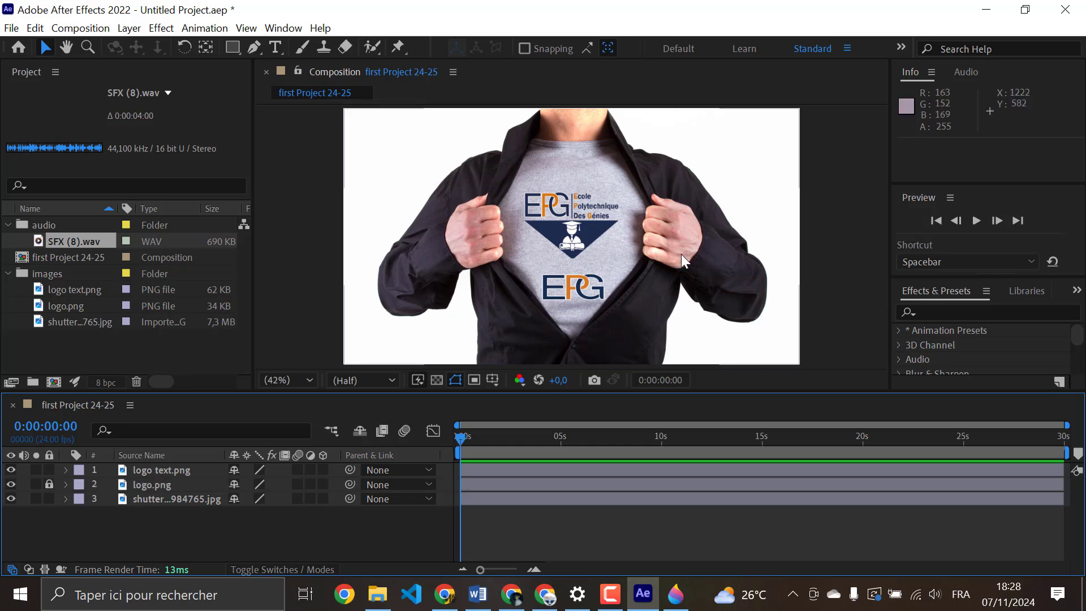
click(52, 485)
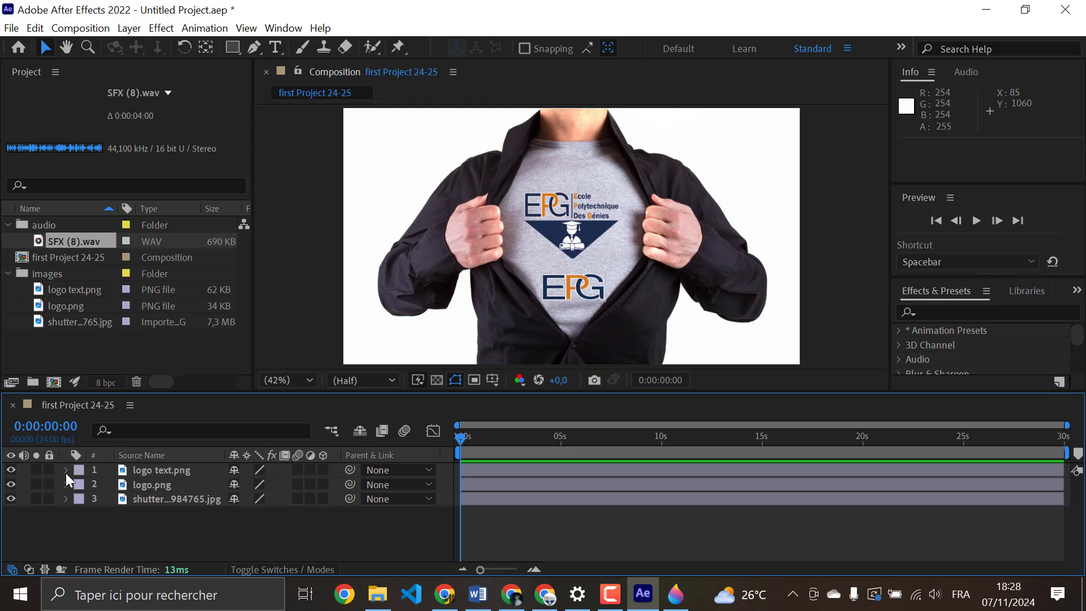
- Expand the logo text.png layer to look at its Transform group, and collapse it again
click(67, 470)
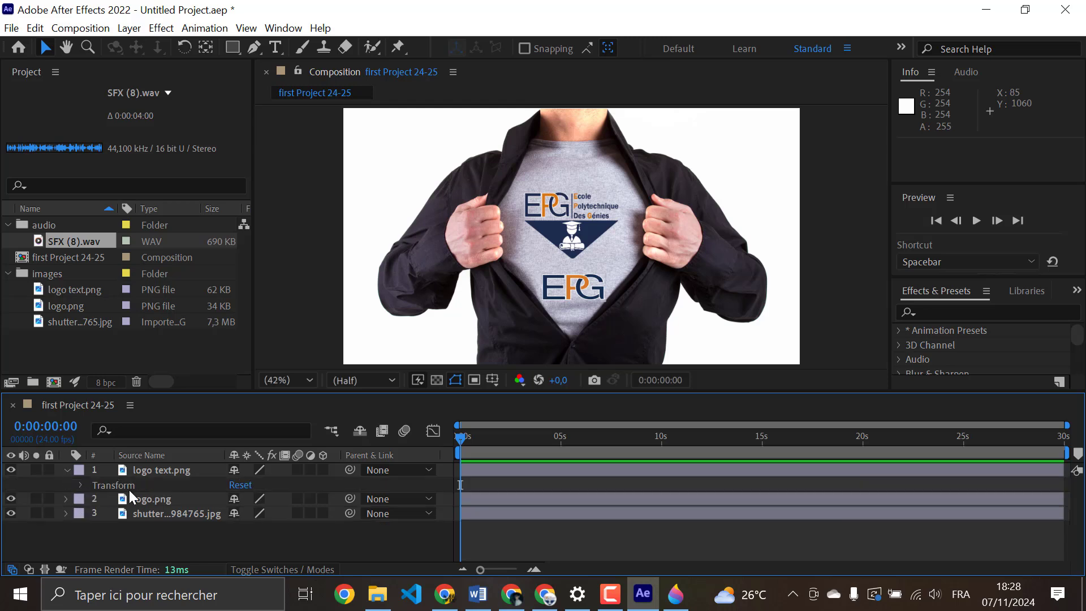
click(64, 469)
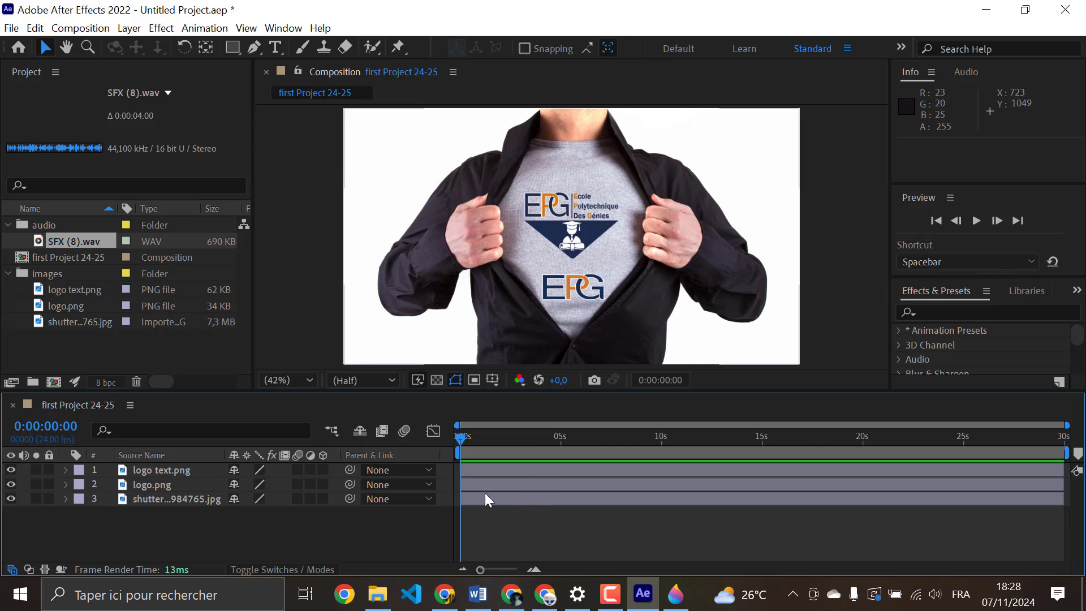
- Set the label colour of the logo text.png layer to Cyan and of the logo.png layer to Orange
click(80, 475)
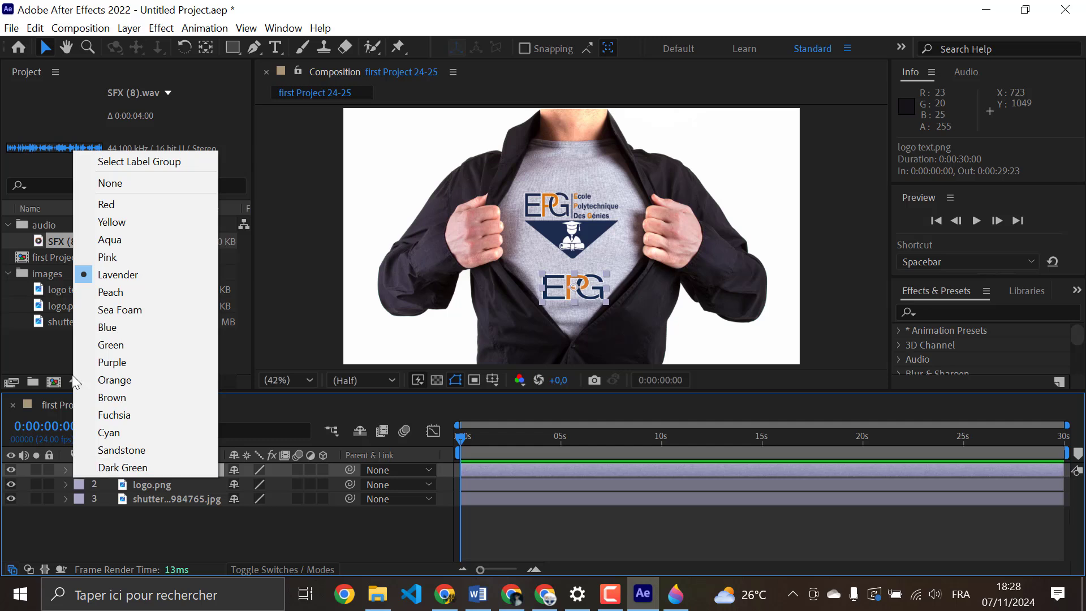
click(104, 433)
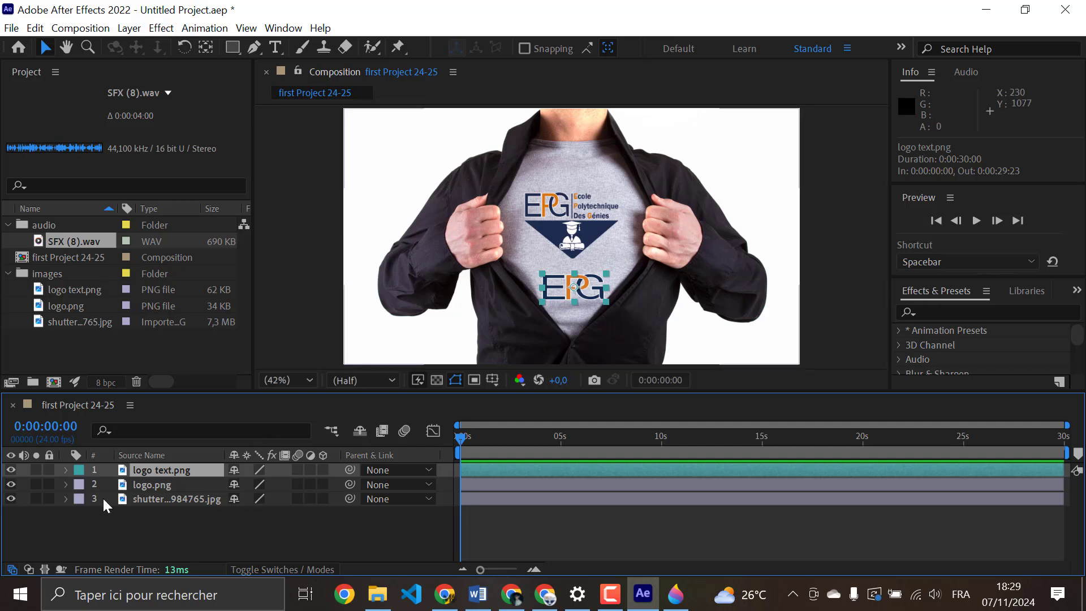
click(82, 485)
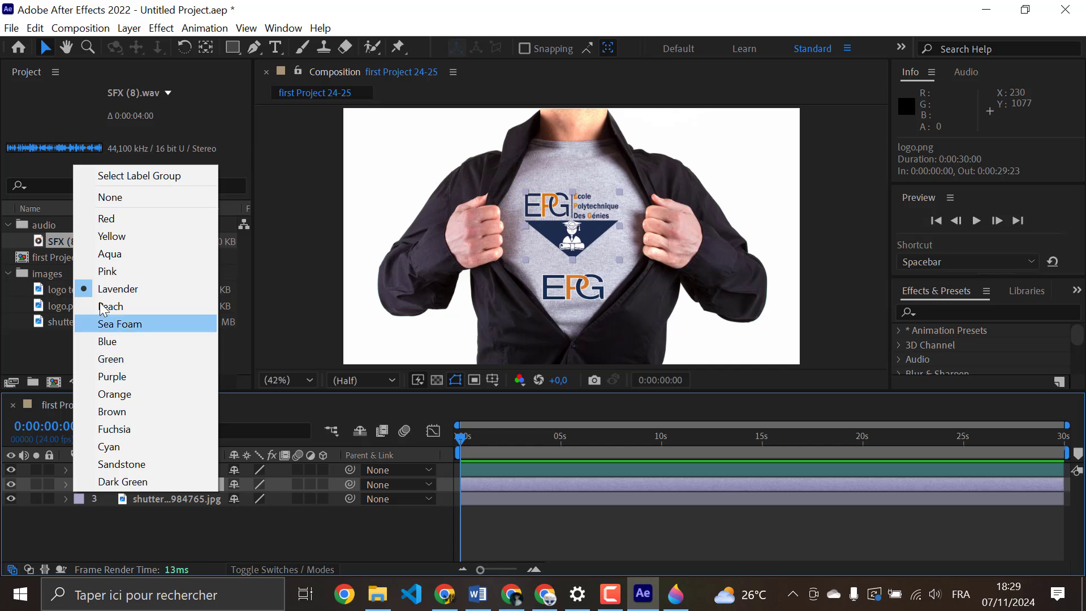
click(113, 394)
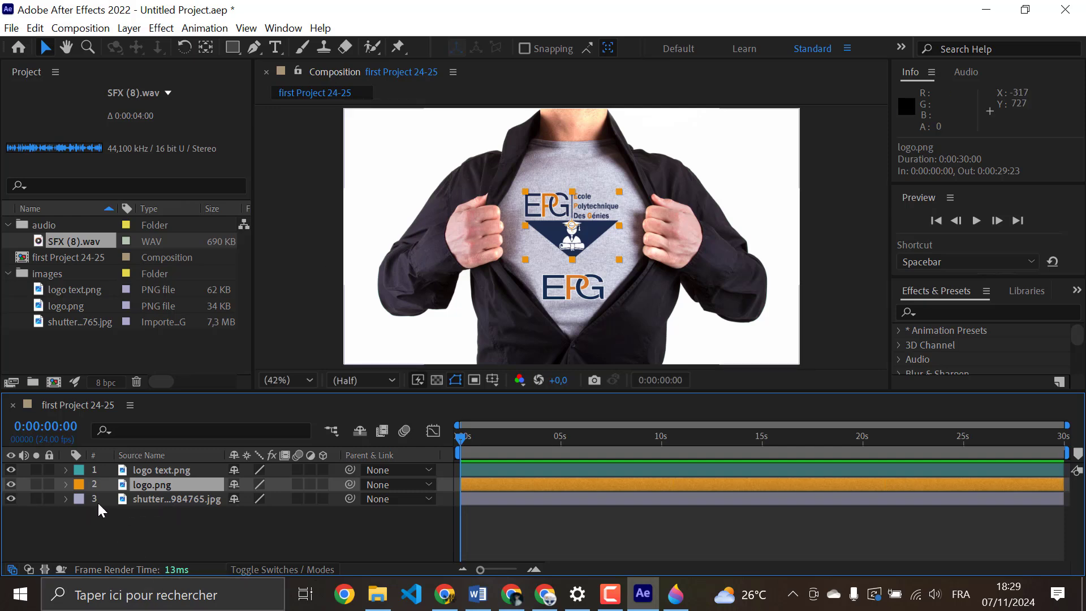
- Label the shutterstock photo layer Red, change its label colour to Green, and clear the selection
click(79, 499)
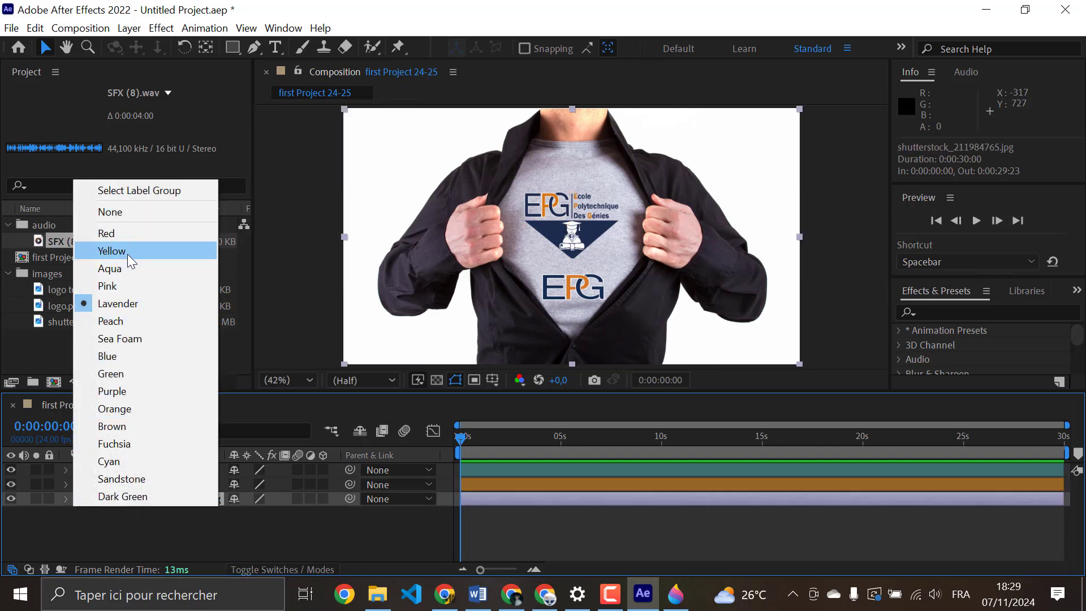
click(114, 232)
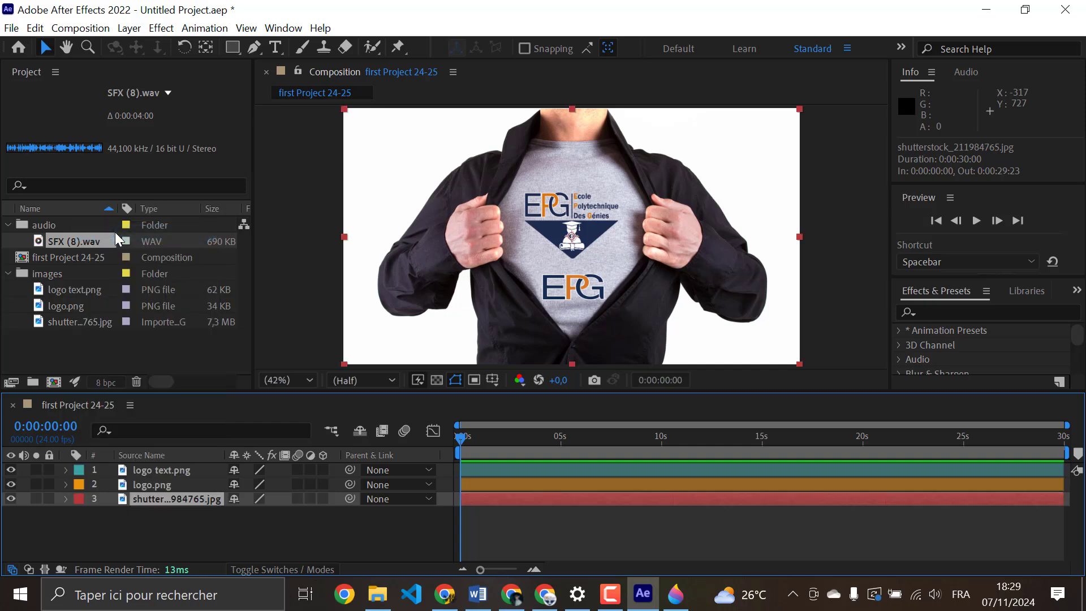
click(79, 499)
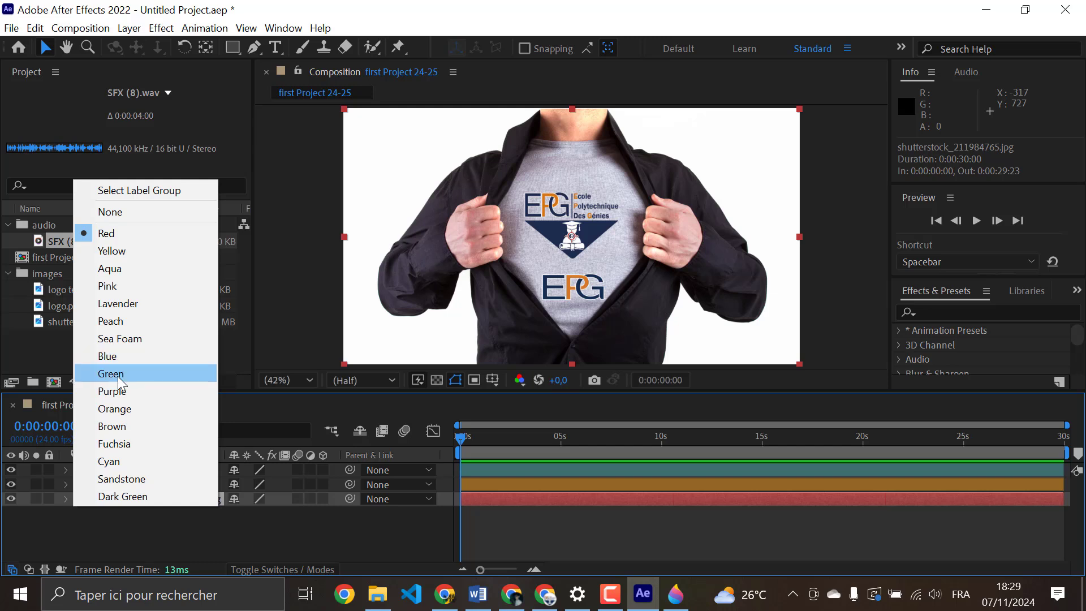
click(117, 376)
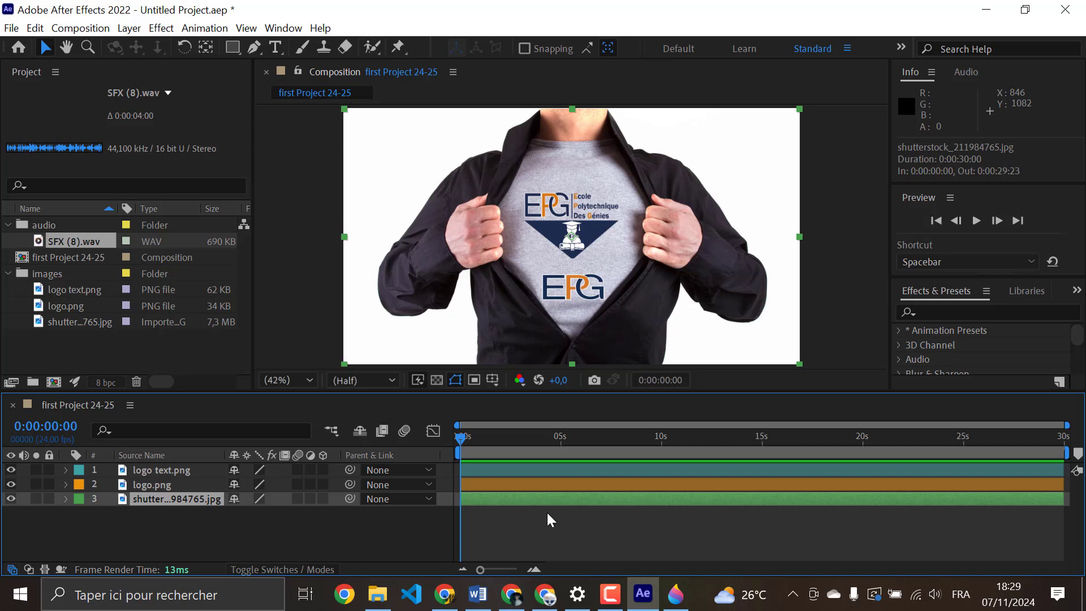
click(84, 521)
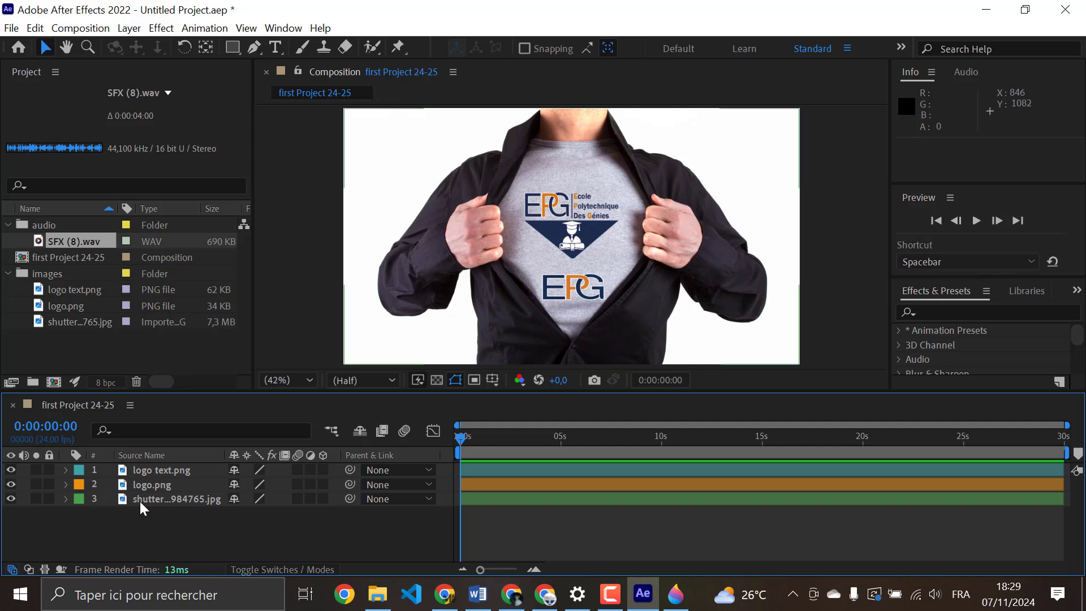
- Move the green-labelled photo layer above logo.png, return it to the end of the stack, and clear the selection
drag(139, 500, 138, 484)
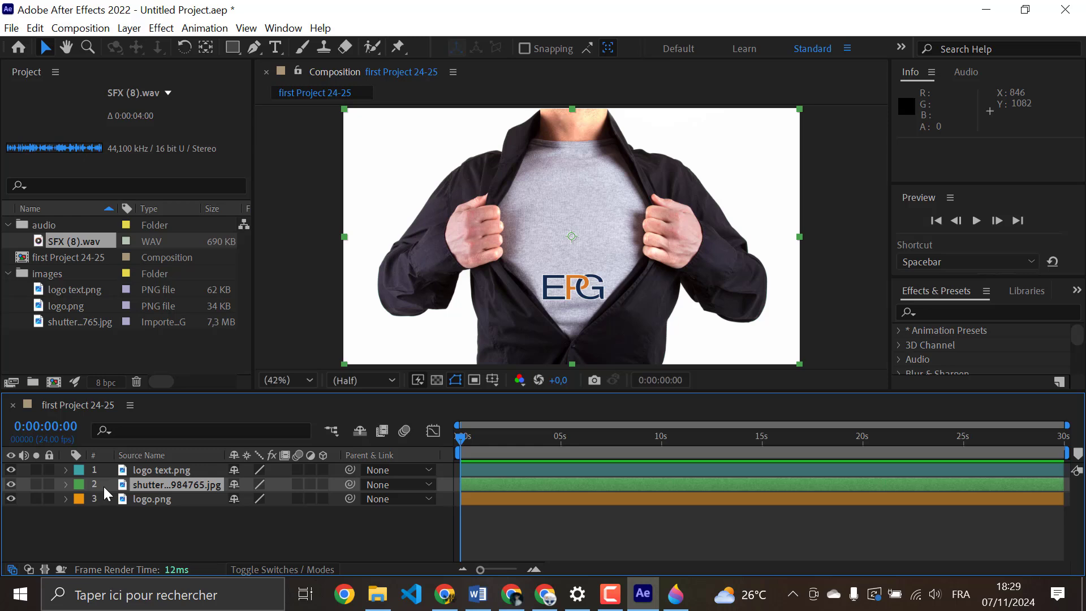
drag(149, 484, 148, 501)
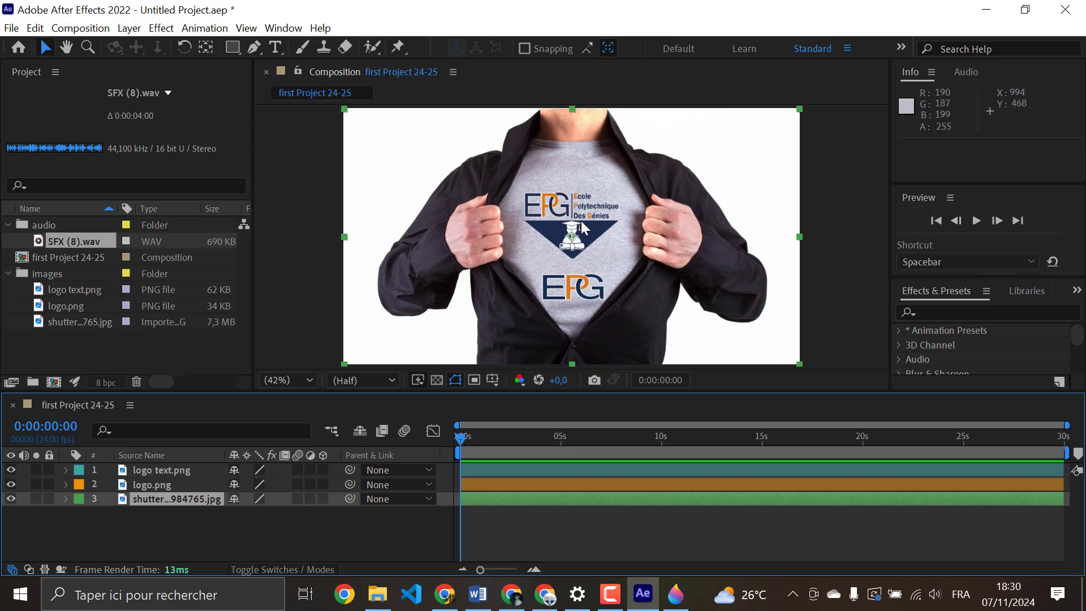
click(676, 186)
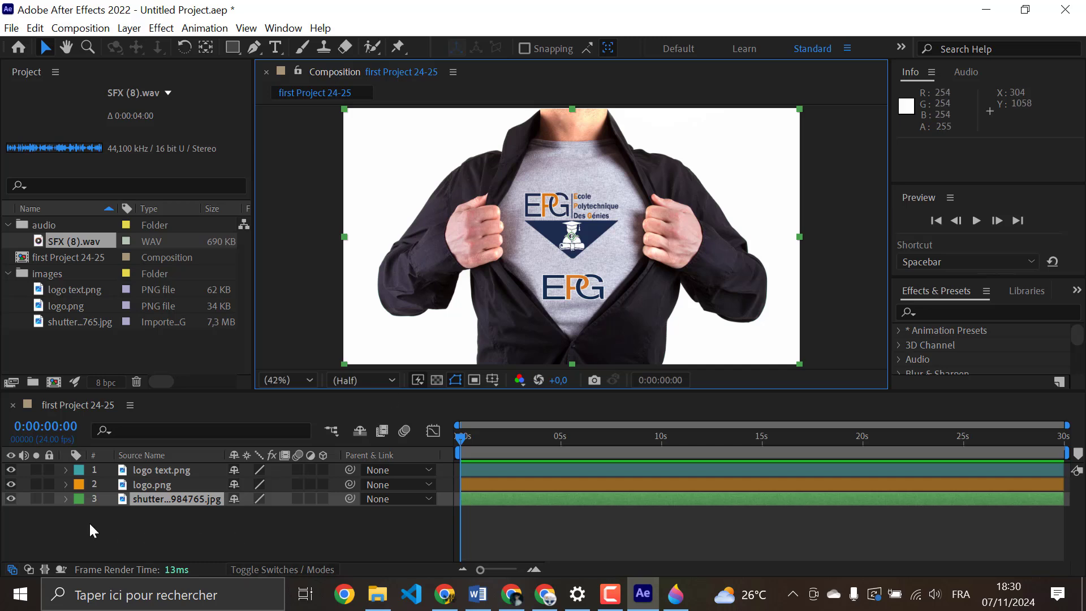
click(161, 531)
- Enlarge the logo.png layer on the chest to about 78%, 80% and shift it slightly up to about 962.4, 478.1
click(568, 229)
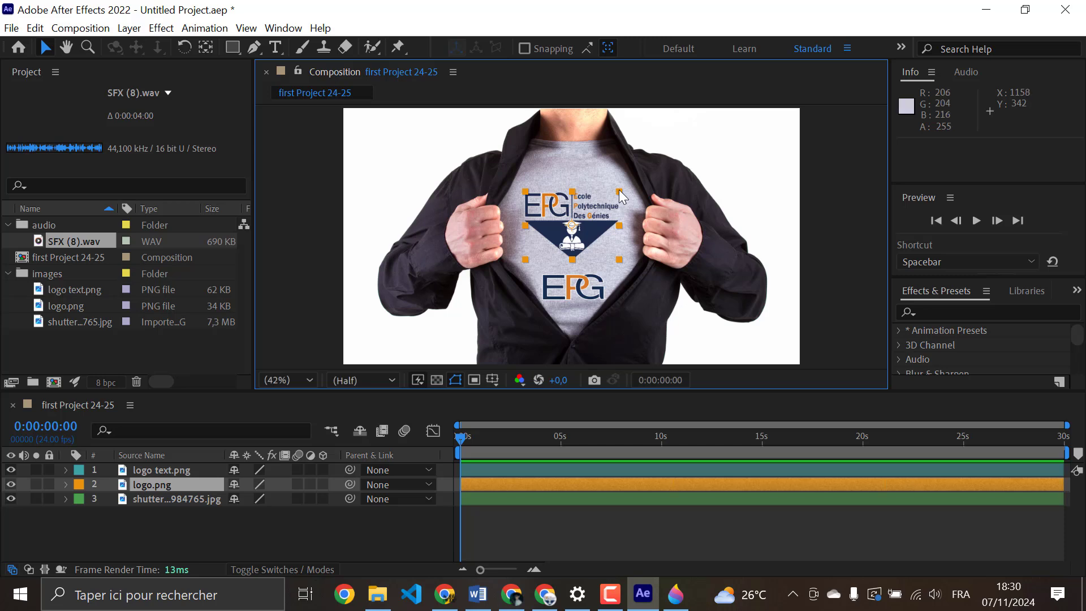
drag(621, 189, 628, 185)
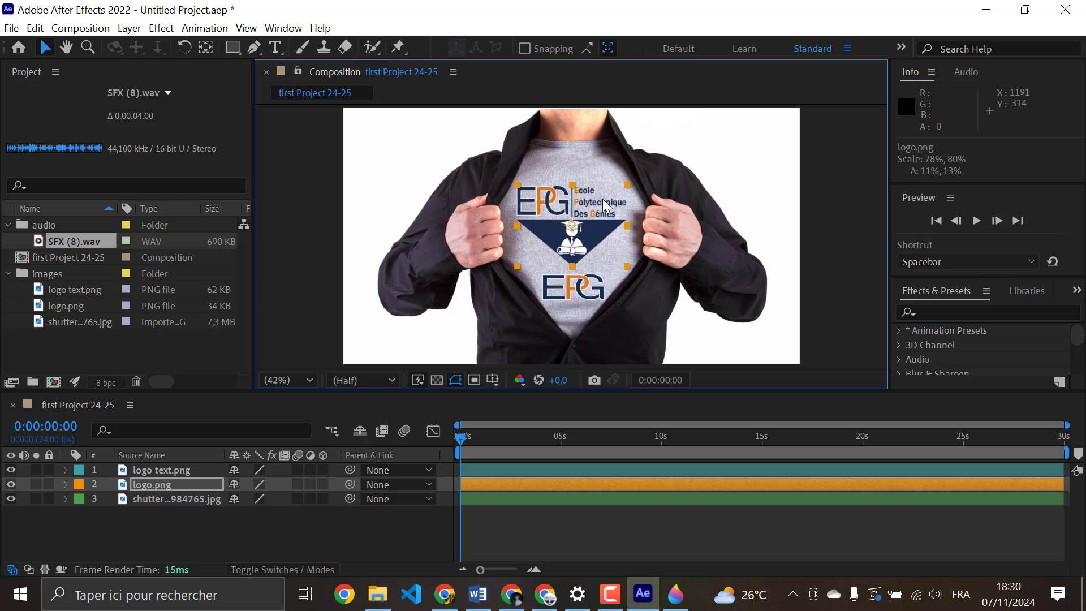
drag(579, 231, 580, 228)
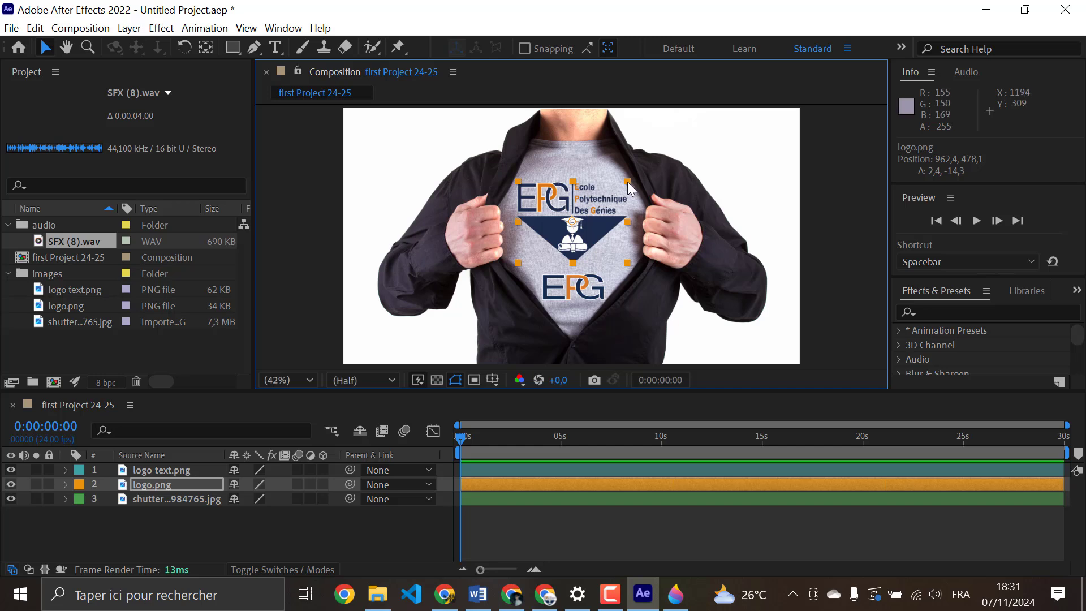
- Shrink the logo.png layer from its upper-right corner to about 69%, 73%
mouse_move(628, 187)
mouse_down()
mouse_move(603, 204)
mouse_move(633, 175)
mouse_move(614, 195)
mouse_move(622, 192)
mouse_up()
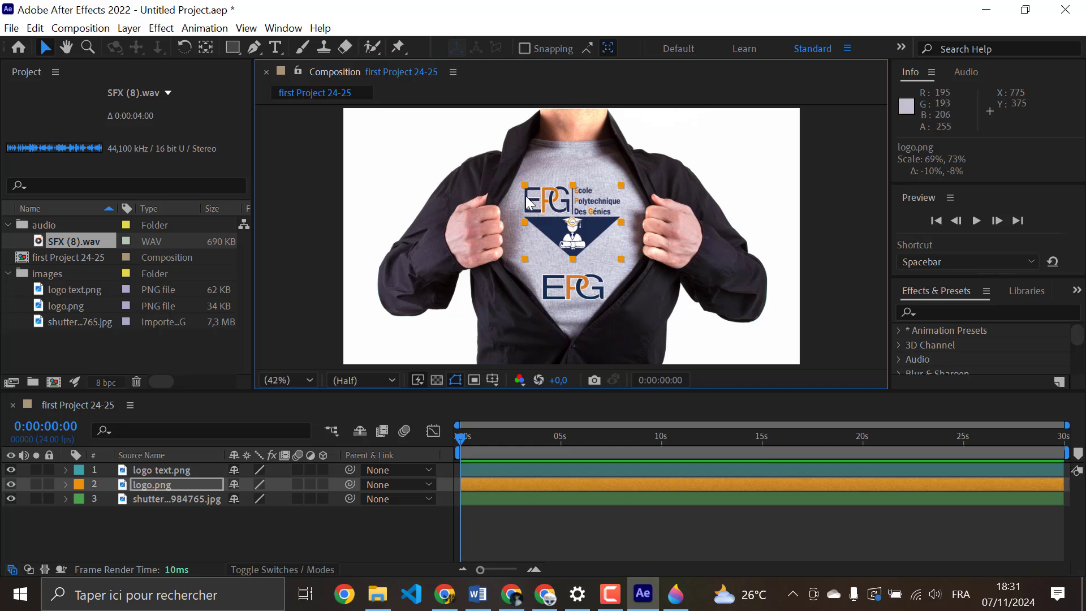
drag(523, 222, 528, 216)
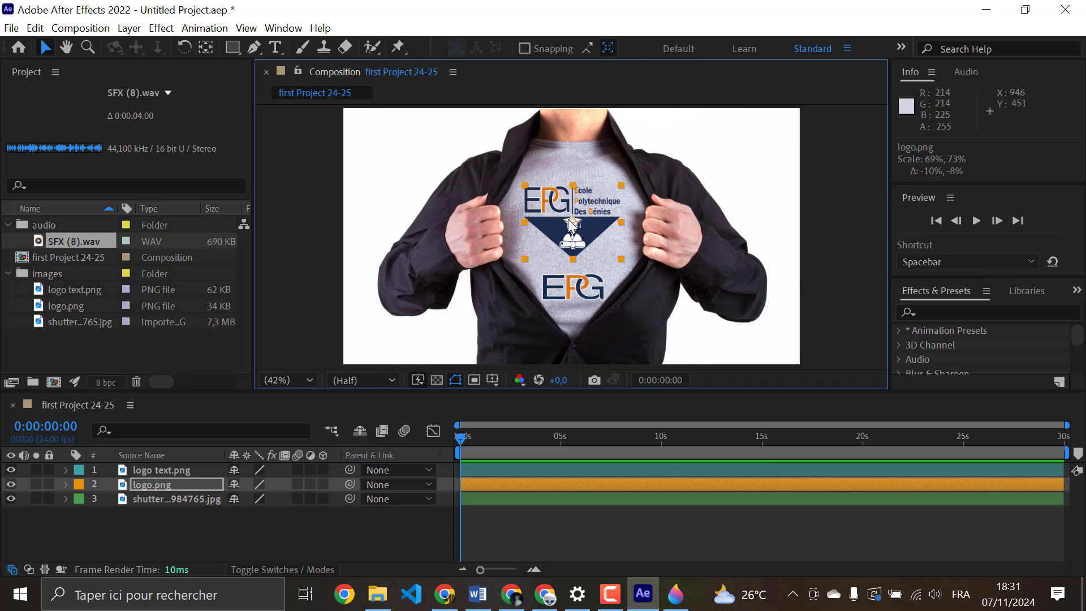
- Move the anchor point of logo.png from its centre to its upper-left corner with the Pan Behind tool, and return to the Selection tool
scroll(572, 226, up, 8)
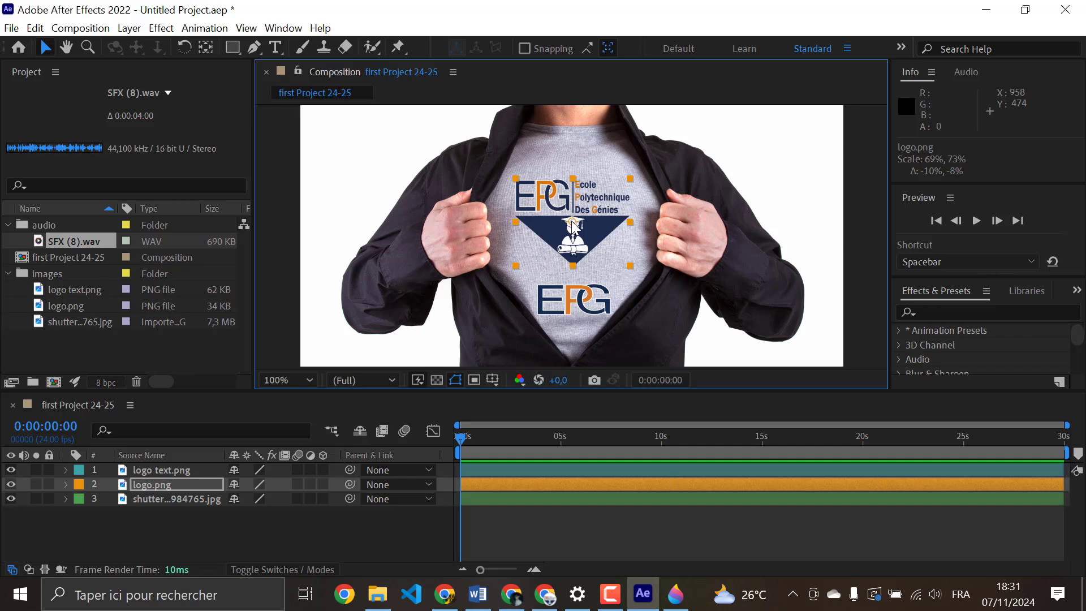
scroll(574, 226, down, 5)
scroll(573, 225, down, 2)
scroll(574, 224, up, 2)
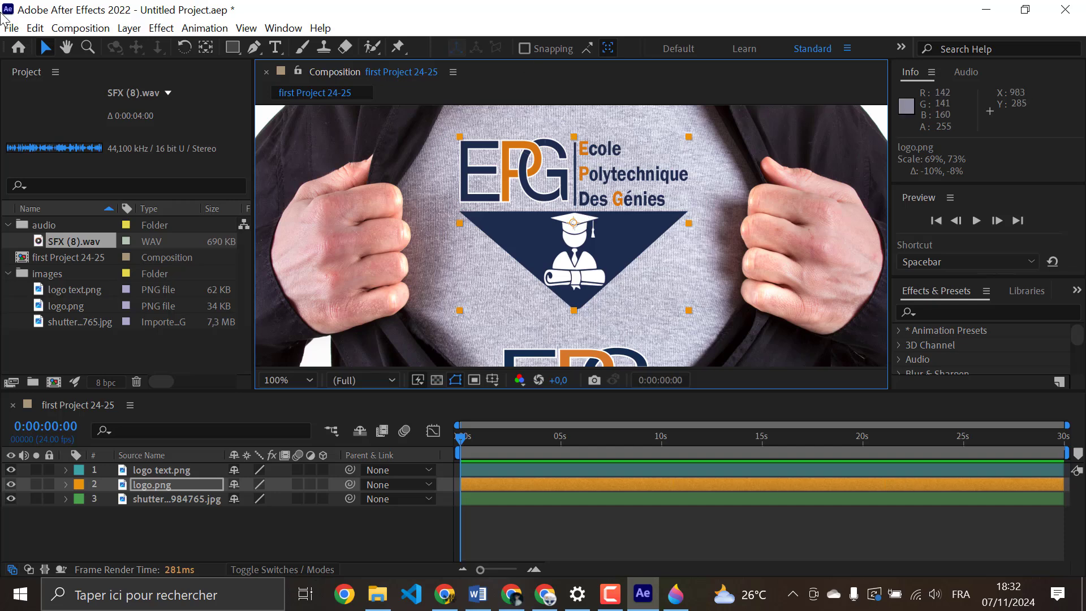
click(207, 50)
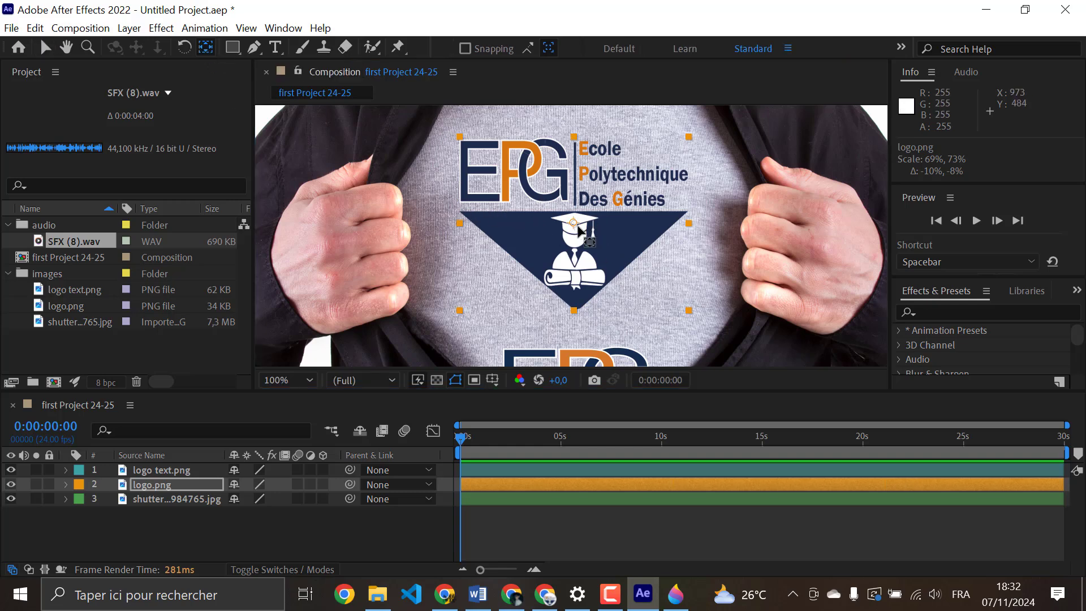
drag(574, 224, 463, 141)
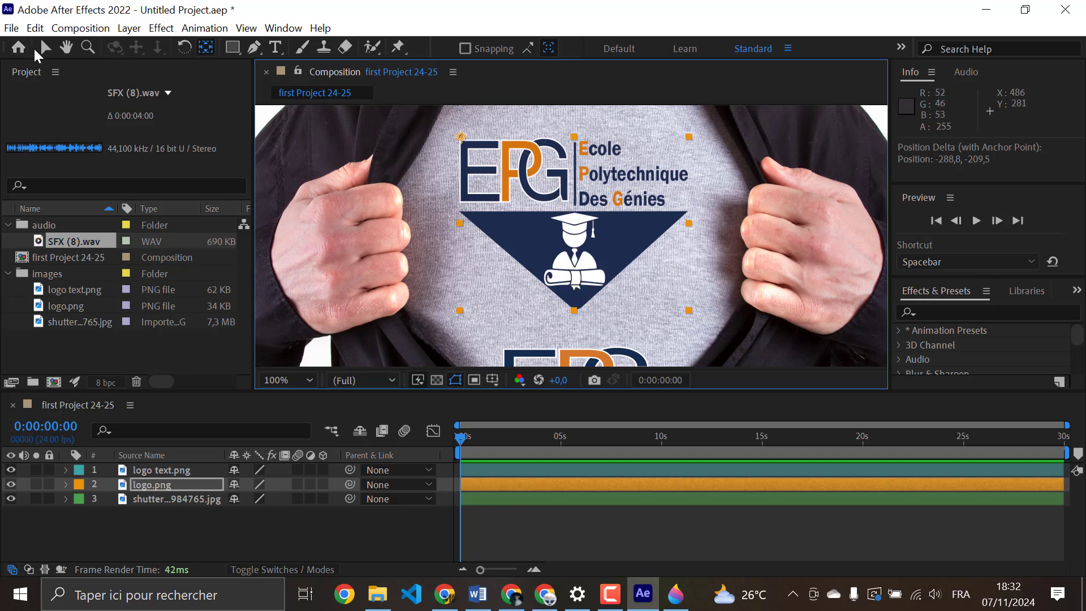
click(45, 46)
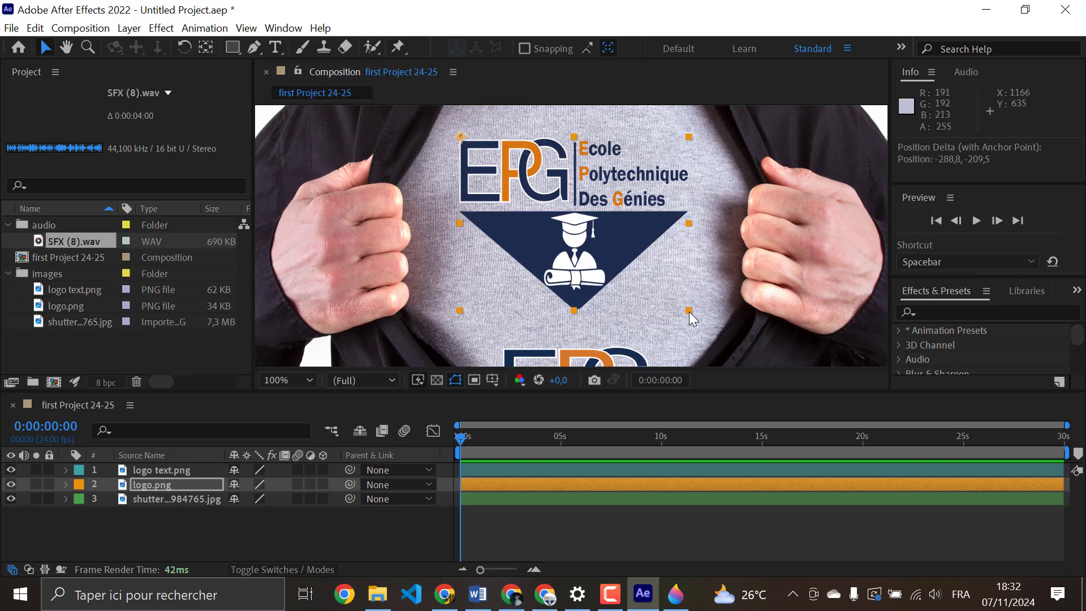
- Shrink the logo.png layer about its corner anchor point to about 55%, 45%, and rotate it about -13.6° with the Rotation tool
drag(689, 311, 599, 242)
drag(552, 210, 645, 247)
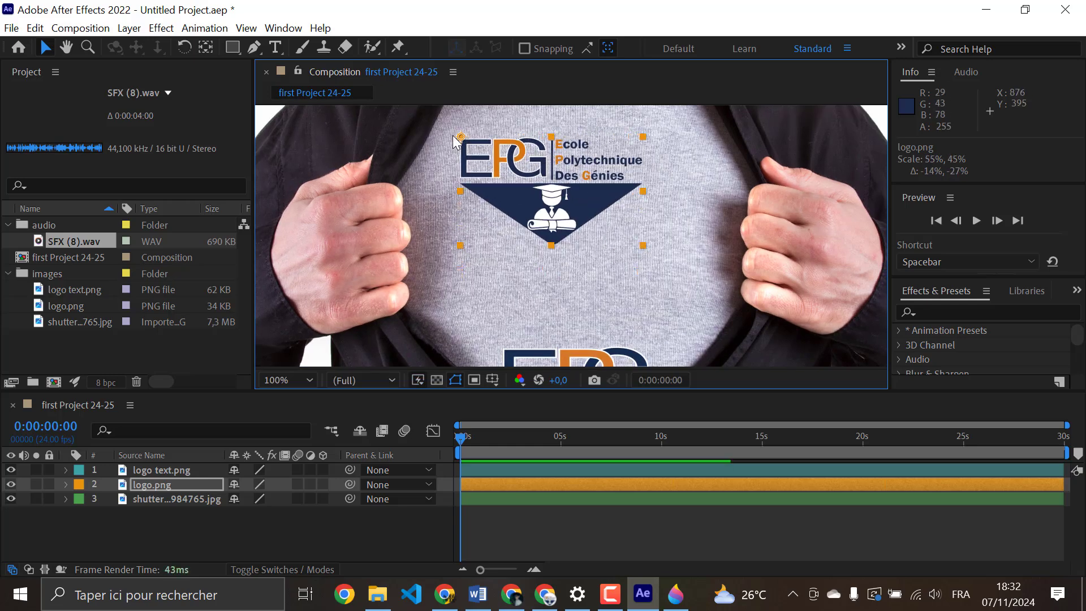
scroll(524, 159, down, 2)
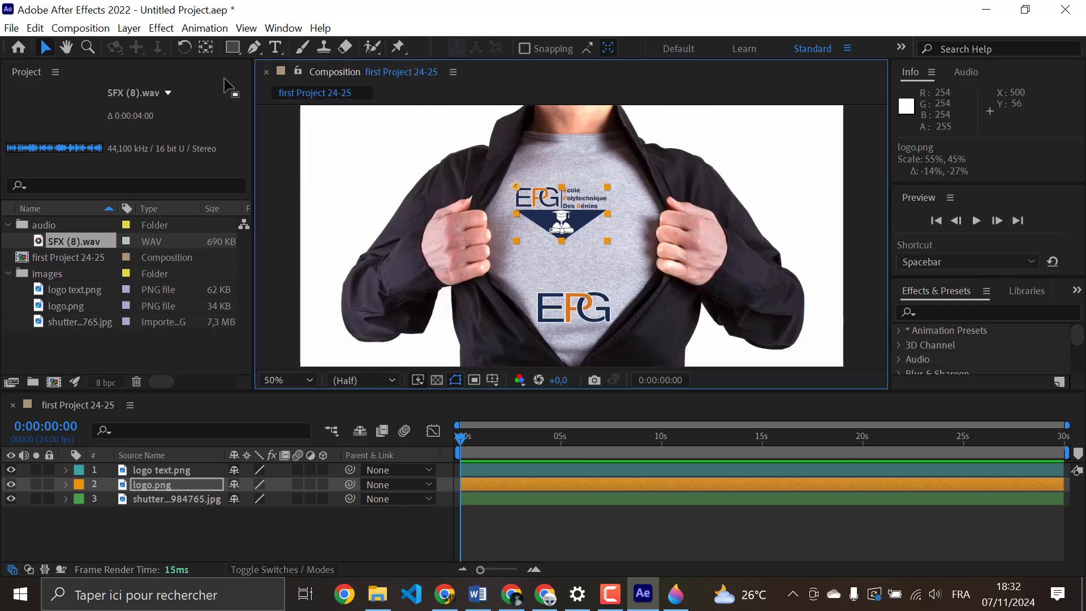
click(183, 47)
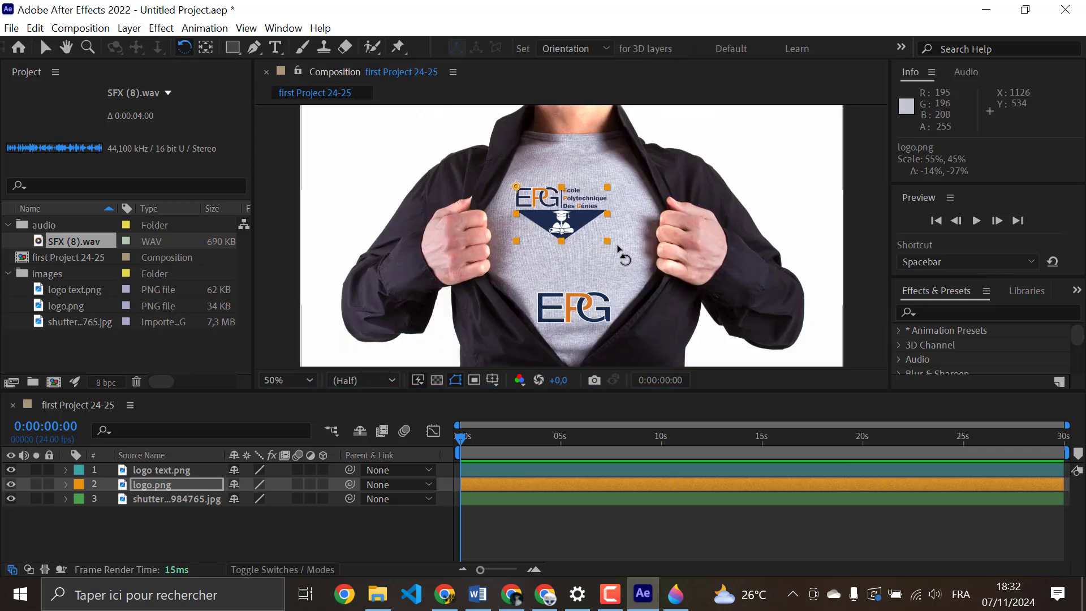
drag(607, 243, 620, 222)
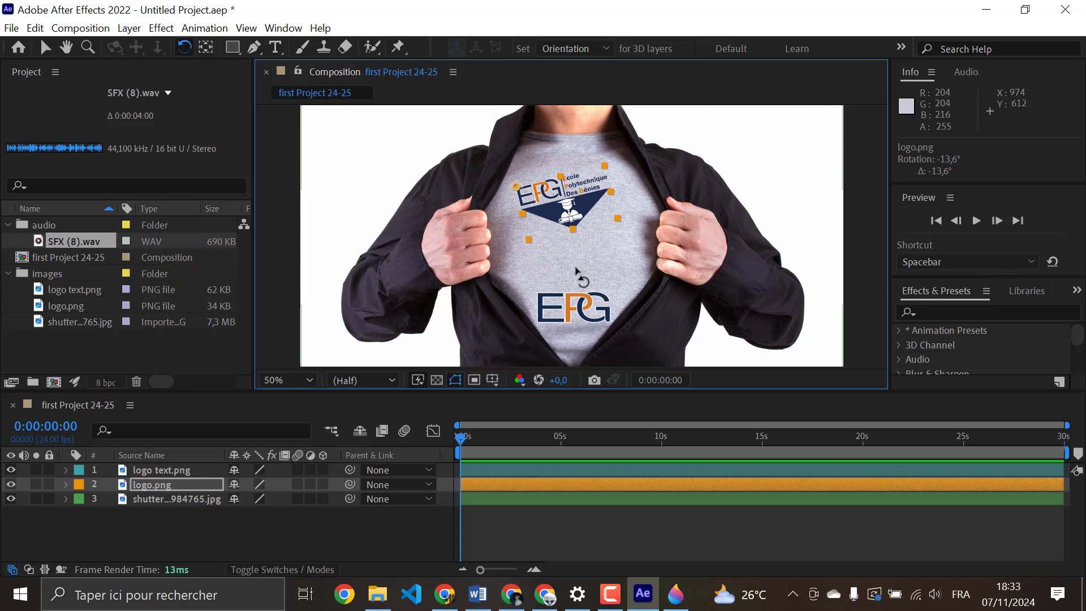
- Undo the last rotation, scaling and anchor point move on logo.png
key(ctrl+z)
key(ctrl+z)
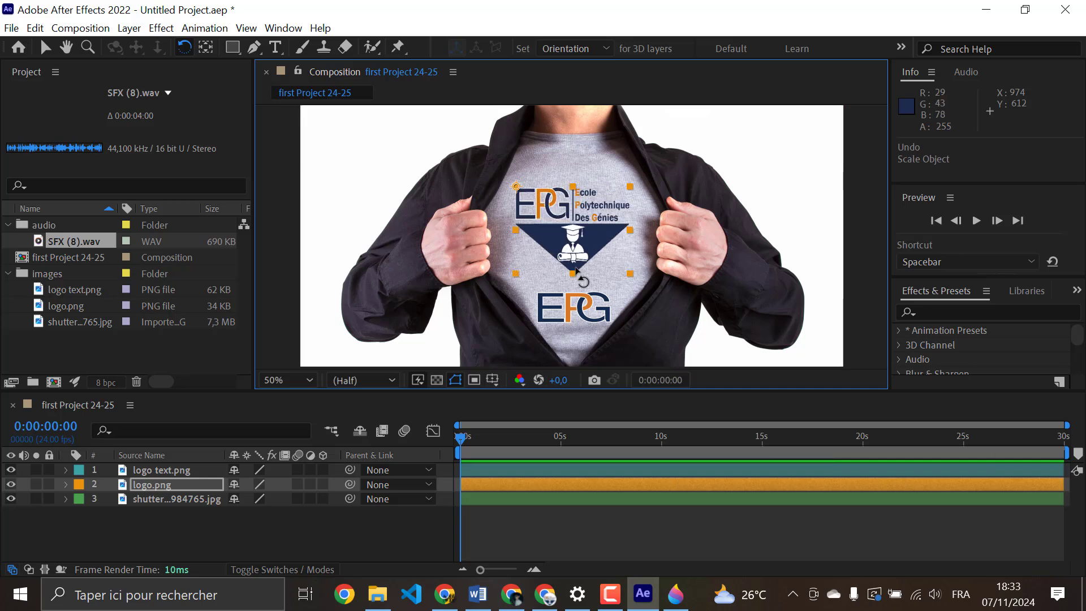
key(ctrl+z)
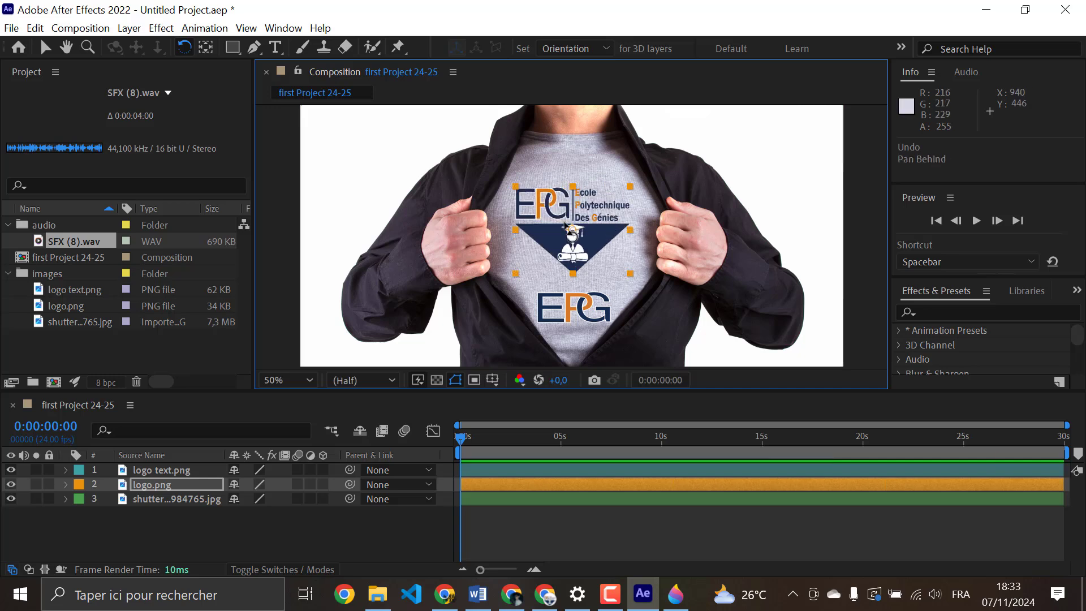
- Try shifting the anchor point of logo.png slightly off its centre with the Pan Behind tool, and undo the move
click(206, 48)
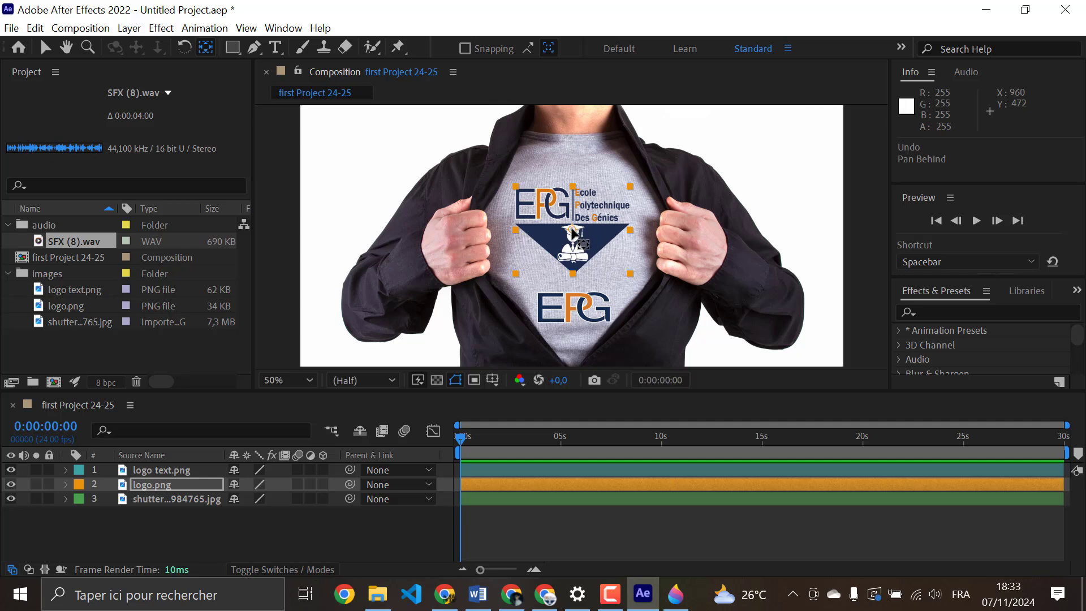
mouse_move(573, 233)
mouse_down()
mouse_move(565, 227)
mouse_move(608, 225)
mouse_move(598, 242)
mouse_move(583, 239)
mouse_up()
key(ctrl+z)
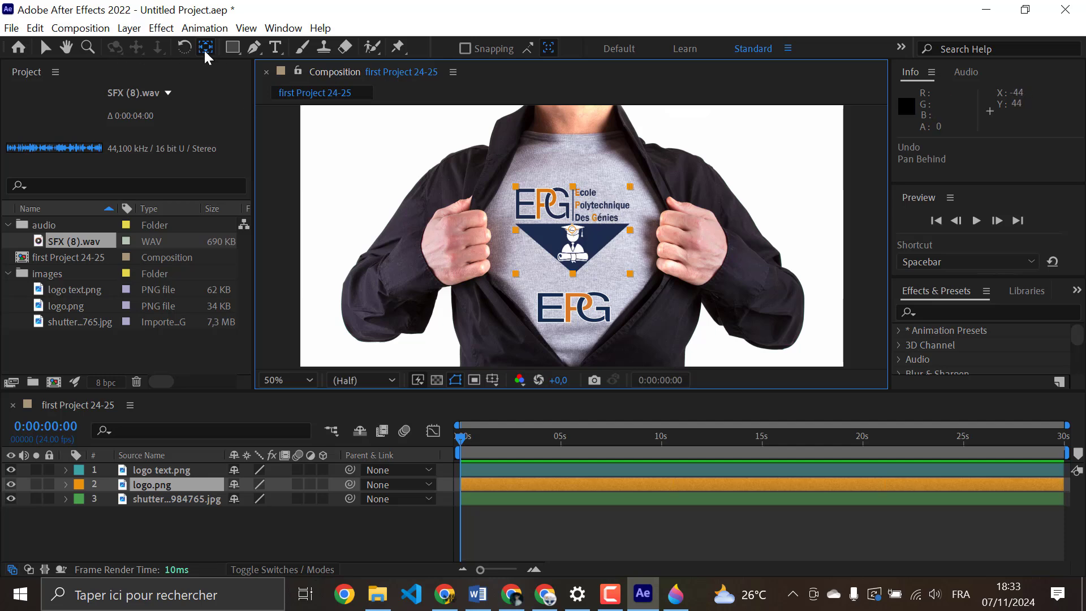
- Enlarge the logo.png layer with the Selection tool to about 76%, 80%, and clear the layer selection
click(45, 47)
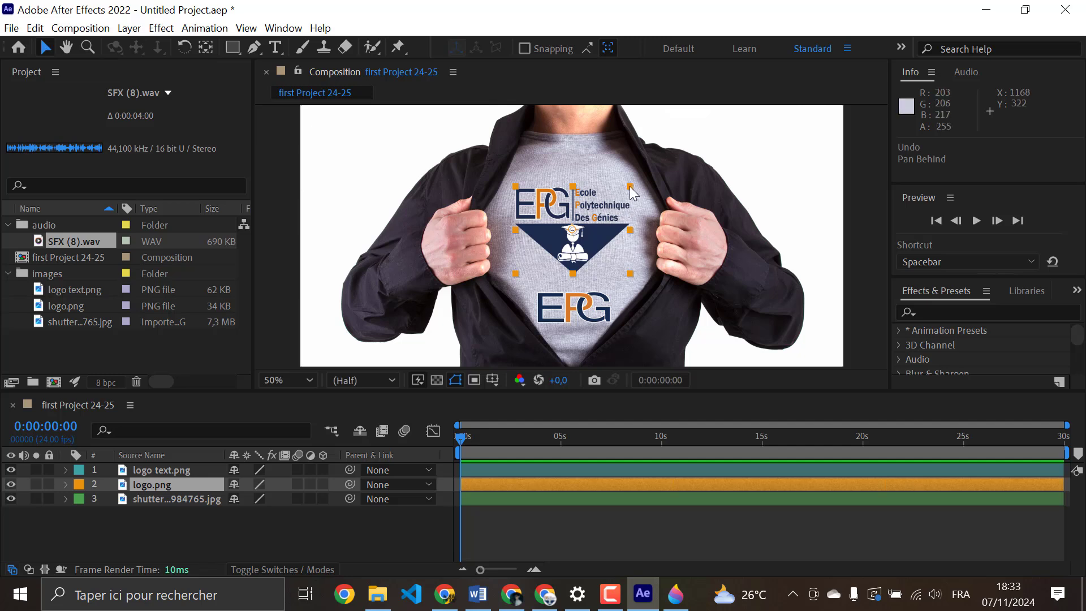
mouse_move(632, 188)
mouse_down()
mouse_move(572, 228)
mouse_move(635, 184)
mouse_up()
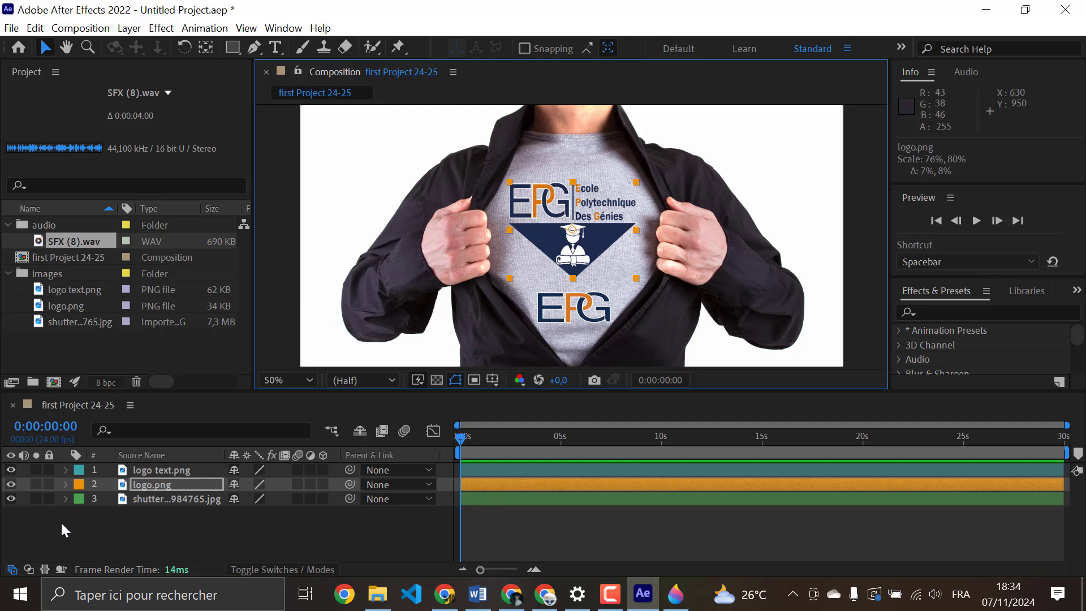
click(166, 519)
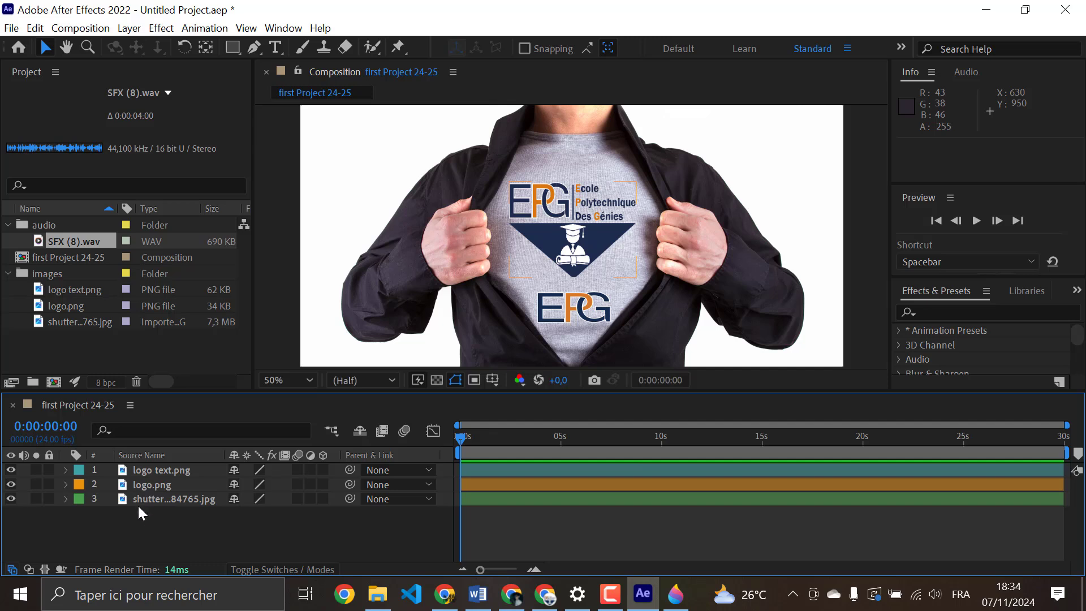
- Reveal the individual Transform properties of the logo.png layer in the timeline
click(66, 485)
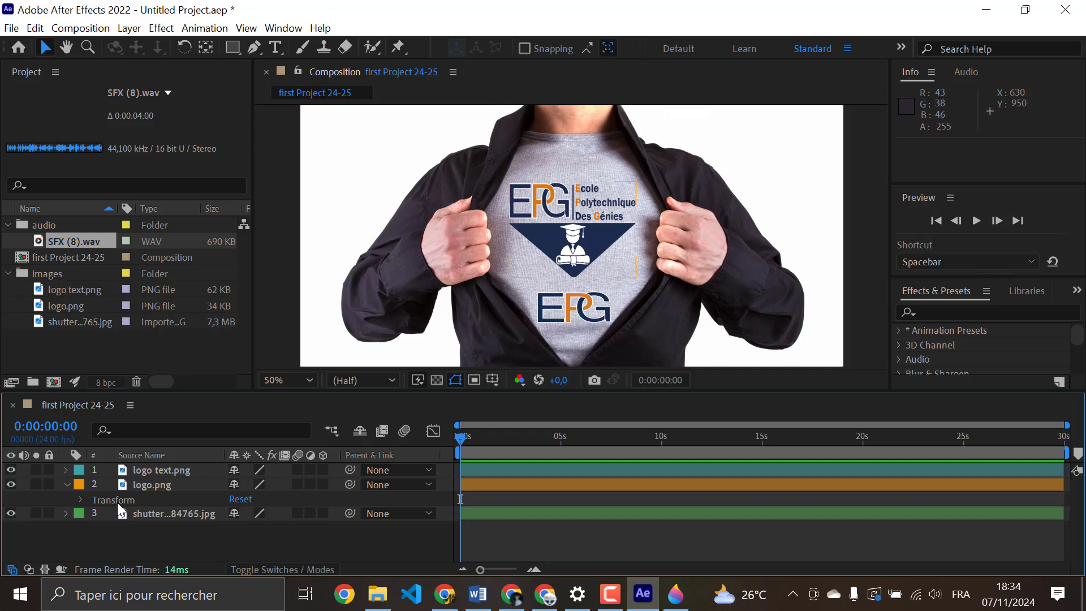
click(80, 499)
scroll(159, 512, down, 1)
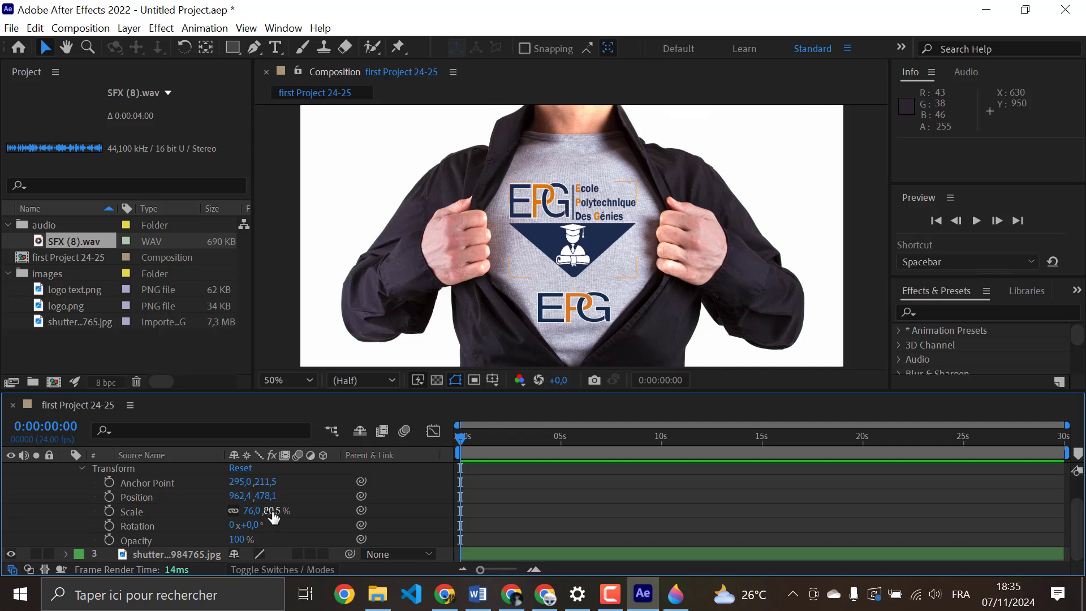
- Without keyframes, set the Scale of logo.png to 9.0, 9.5% at the start and to 73.0, 77.3% at 0:00:10:00
mouse_move(273, 516)
mouse_down()
mouse_move(320, 511)
mouse_move(213, 513)
mouse_move(324, 513)
mouse_move(268, 512)
mouse_up()
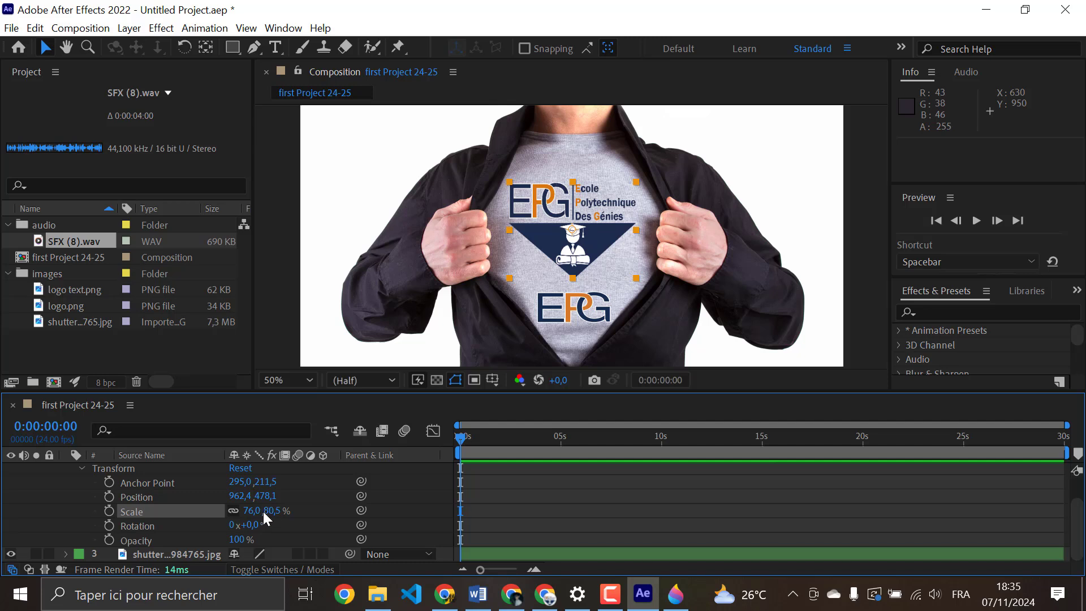
drag(257, 512, 200, 511)
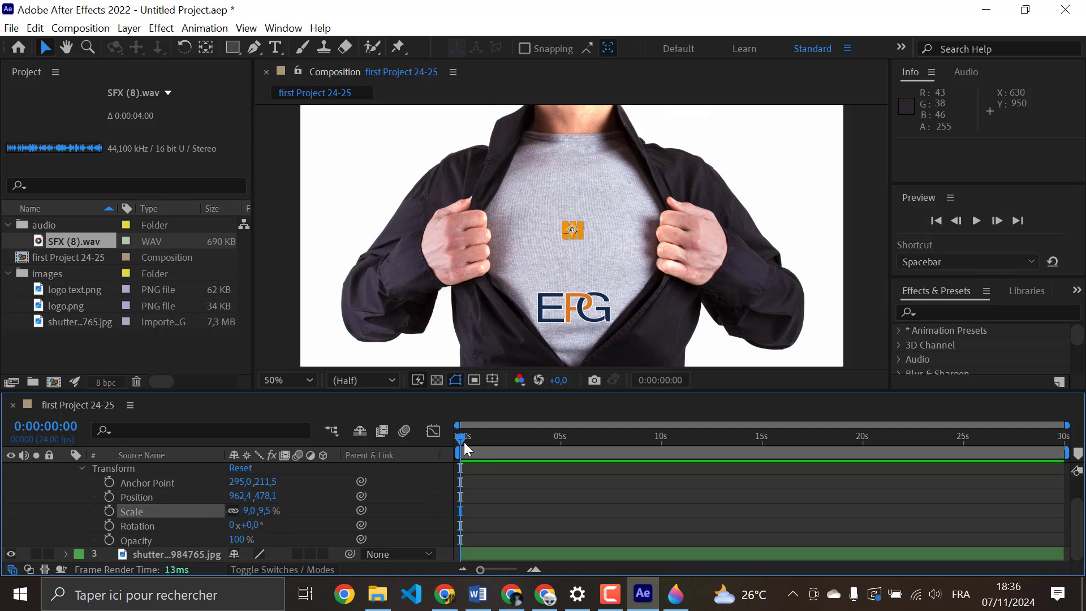
drag(463, 439, 663, 450)
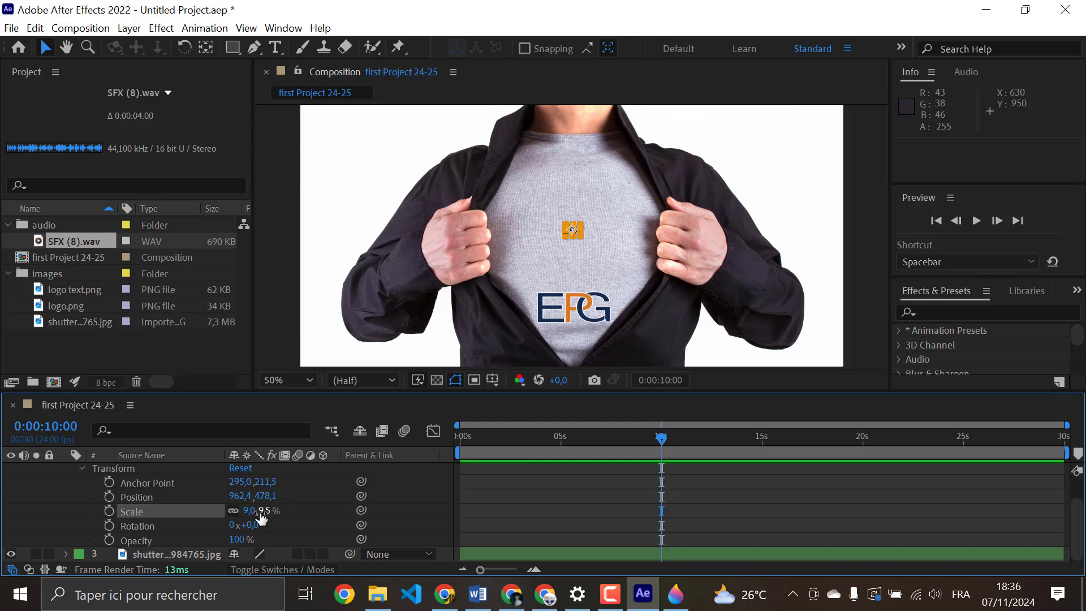
drag(257, 512, 307, 510)
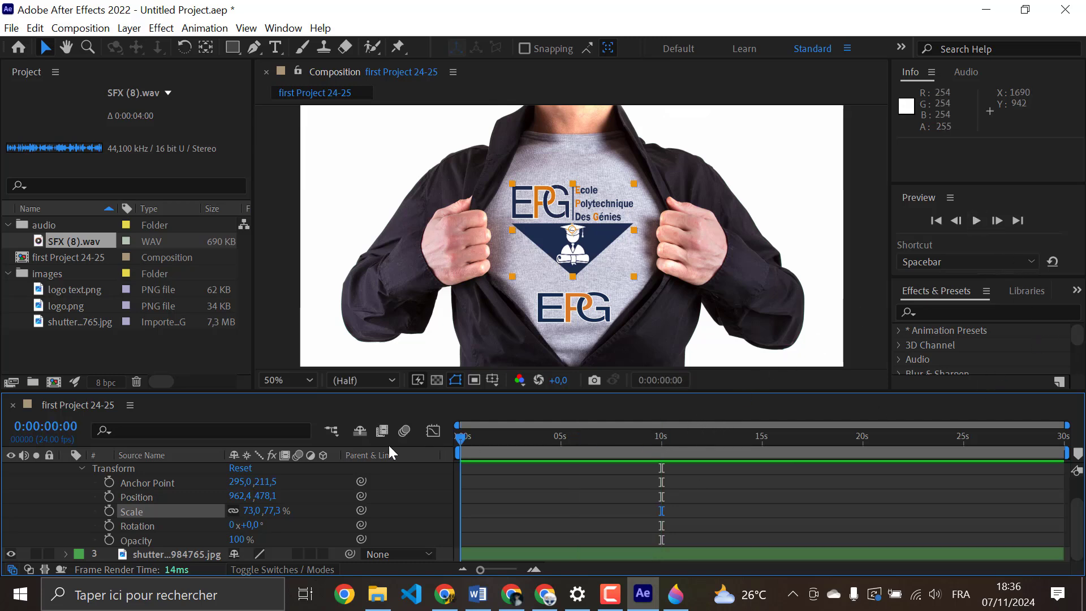
- Preview the composition without scale keyframes, stop playback, and return the playhead to the start
click(977, 220)
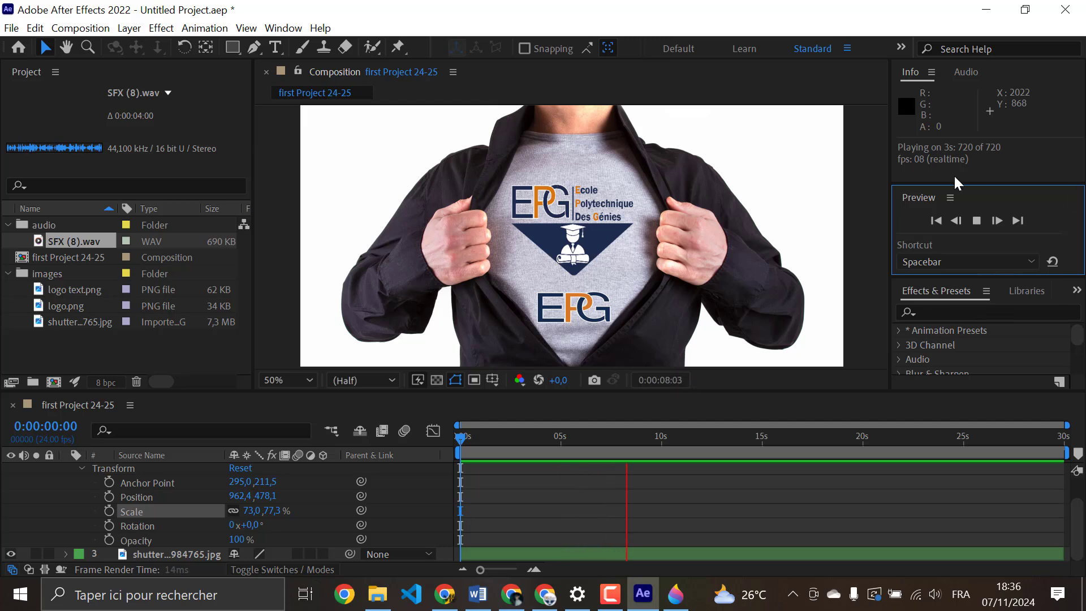
key(space)
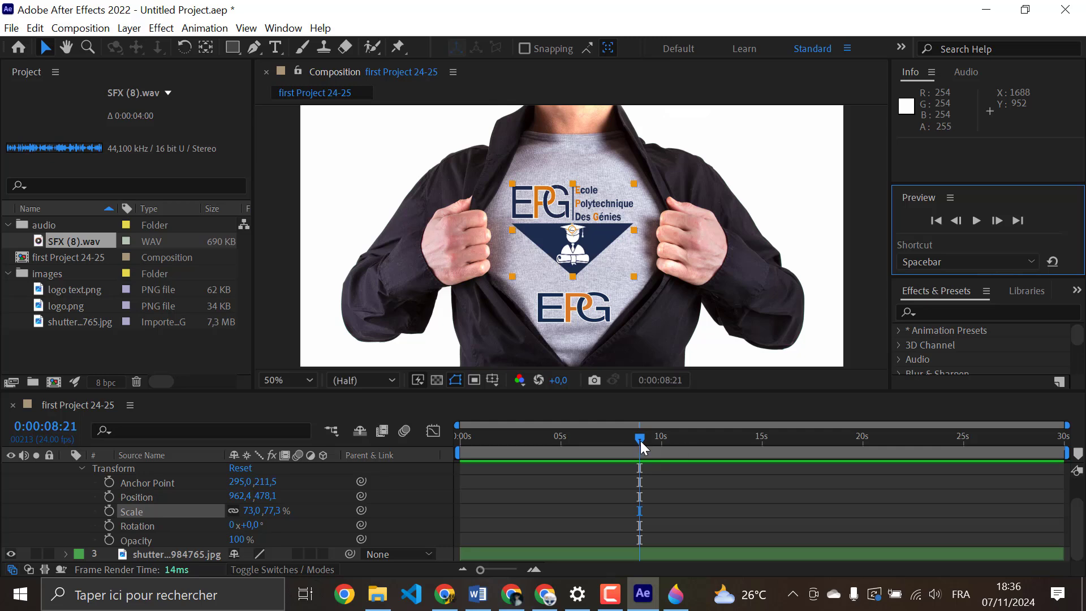
click(430, 438)
key(Home)
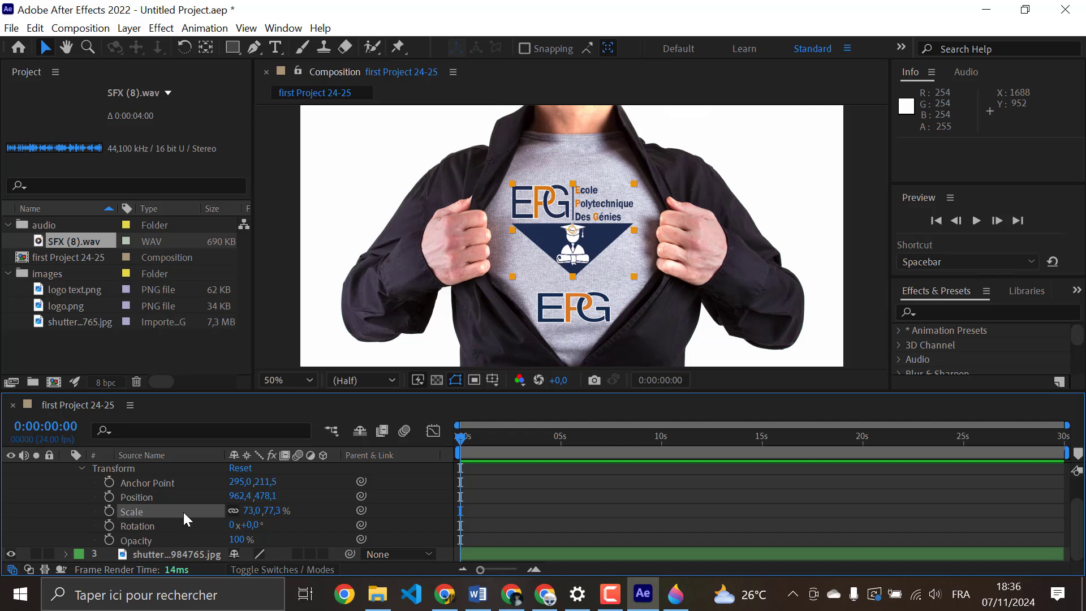
- Enable keyframing for the Scale of logo.png at 0:00:00:00 and set that first keyframe to 7.8, 8.3%
click(109, 512)
drag(461, 440, 479, 440)
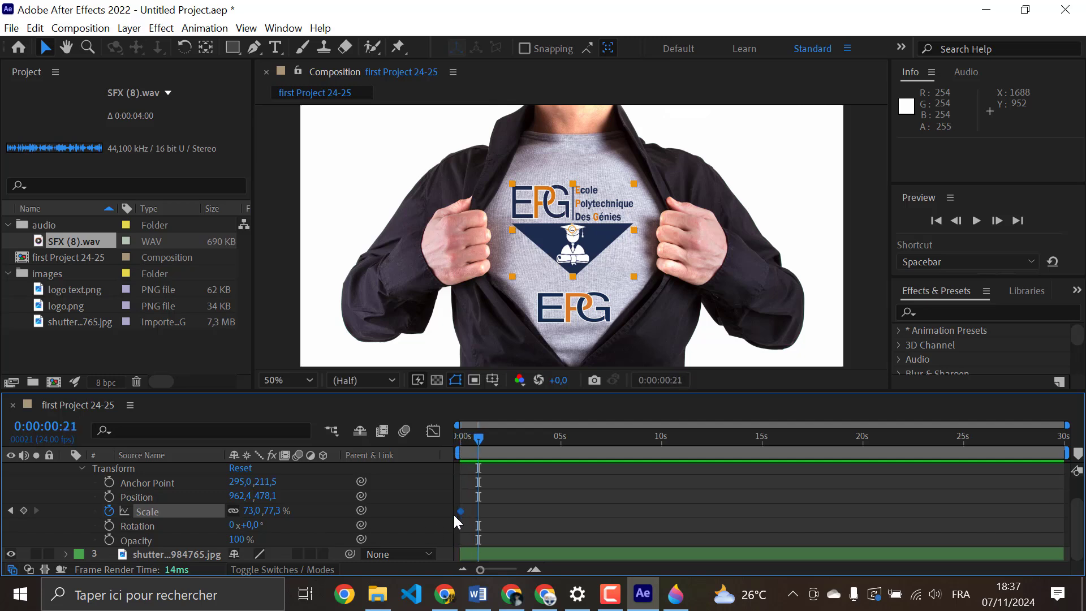
mouse_move(462, 516)
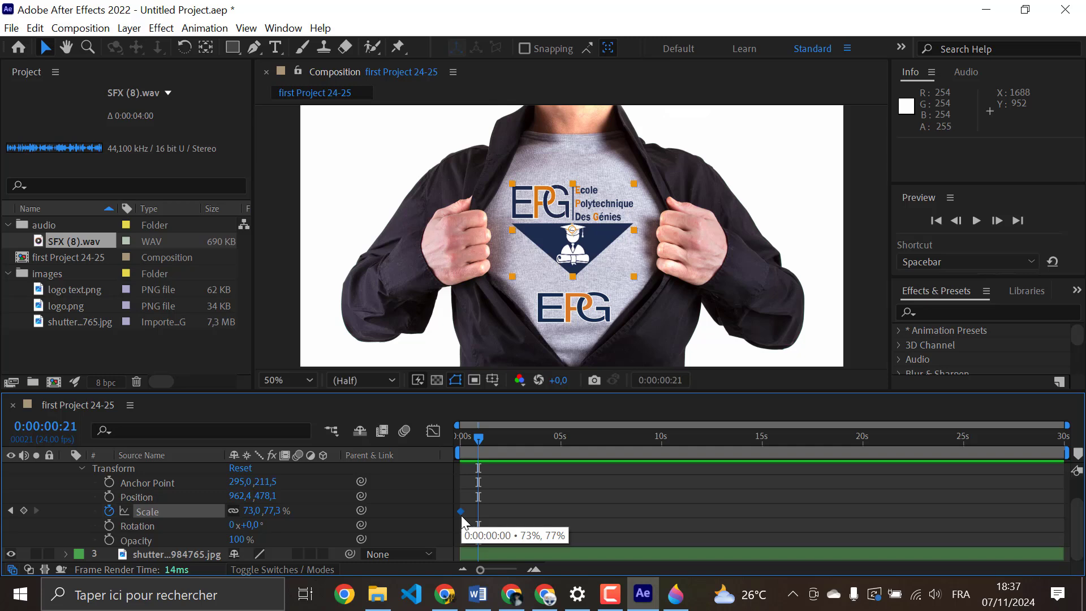
drag(465, 437, 443, 435)
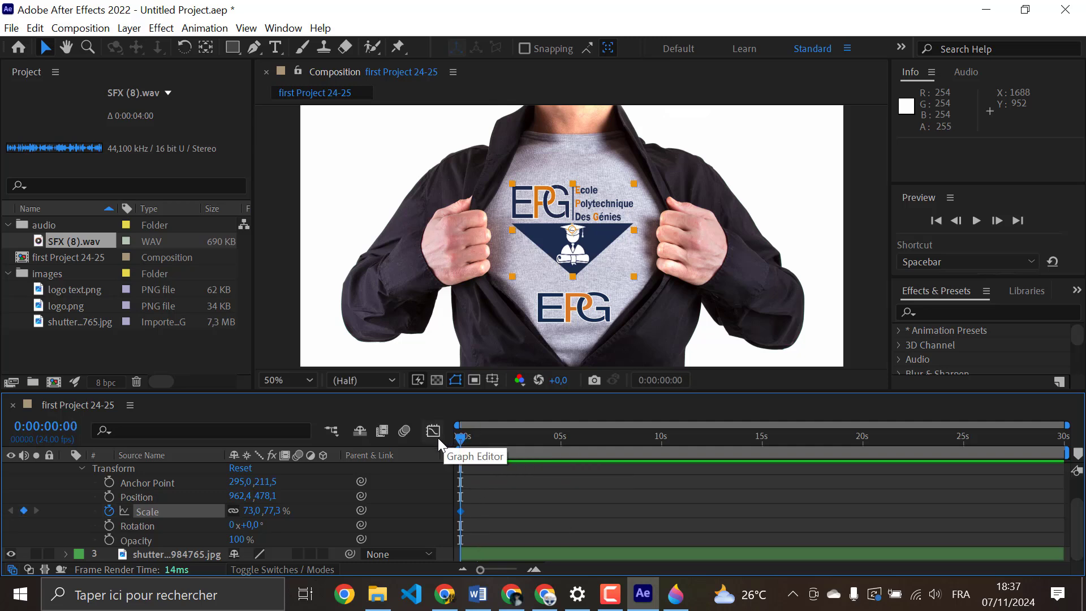
drag(258, 511, 205, 508)
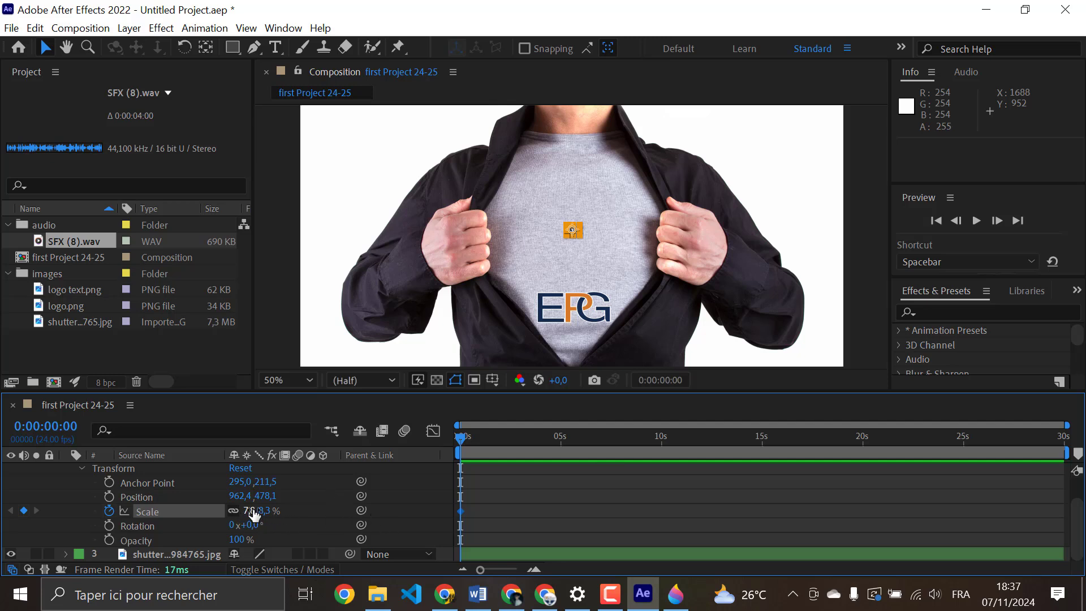
- Add a second Scale keyframe on logo.png at 0:00:10:01 with a value of 65.8, 69.7%
mouse_move(460, 511)
drag(461, 439, 663, 437)
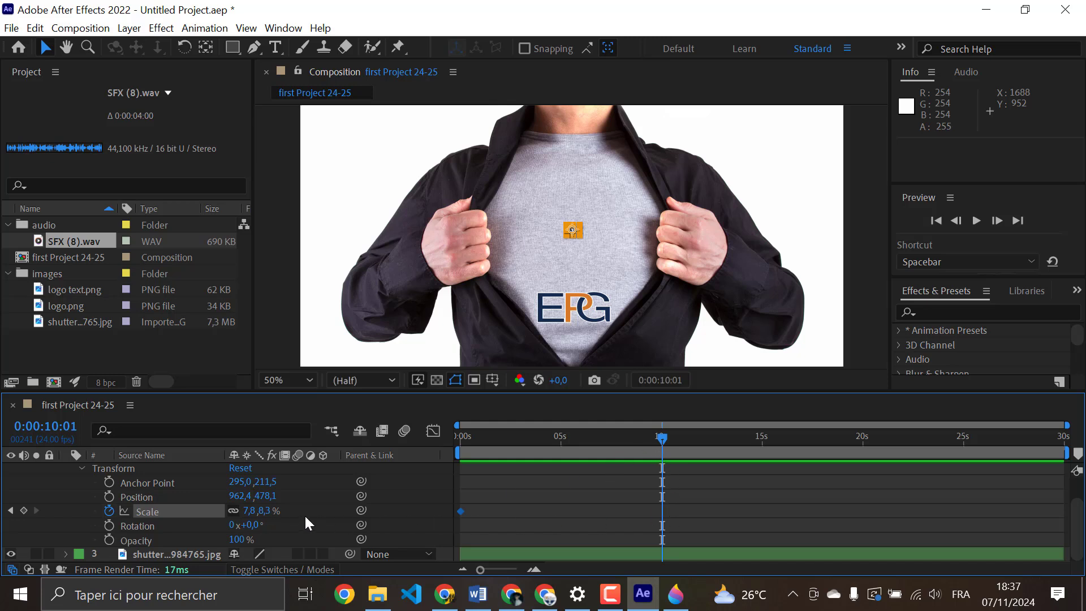
drag(253, 513, 276, 511)
drag(285, 511, 304, 513)
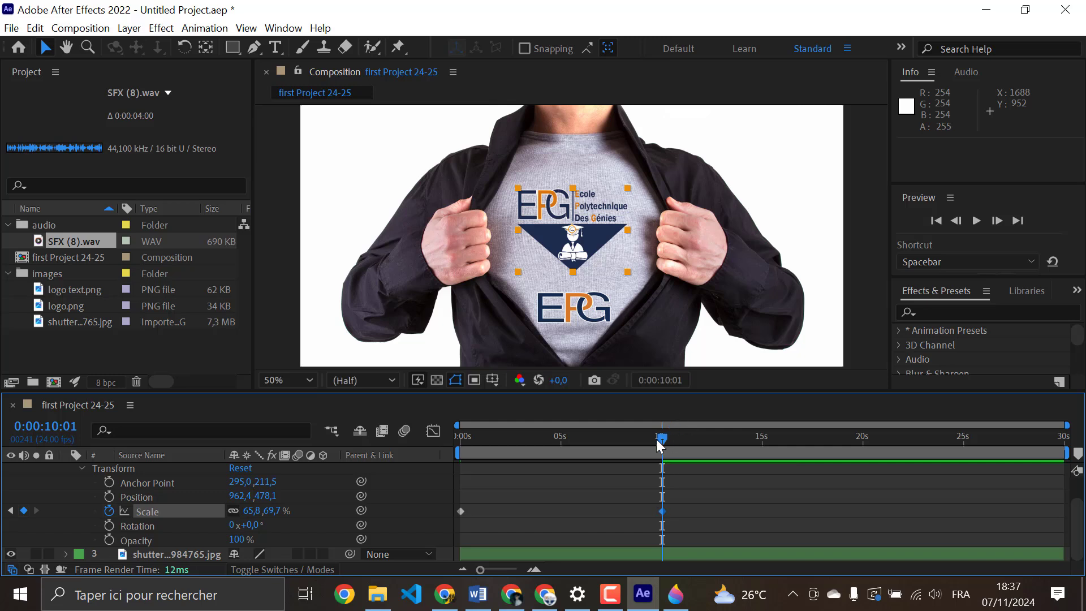
- Preview the logo's growing animation from the start, stop playback, and return the playhead to 0:00:00:00
drag(664, 439, 424, 429)
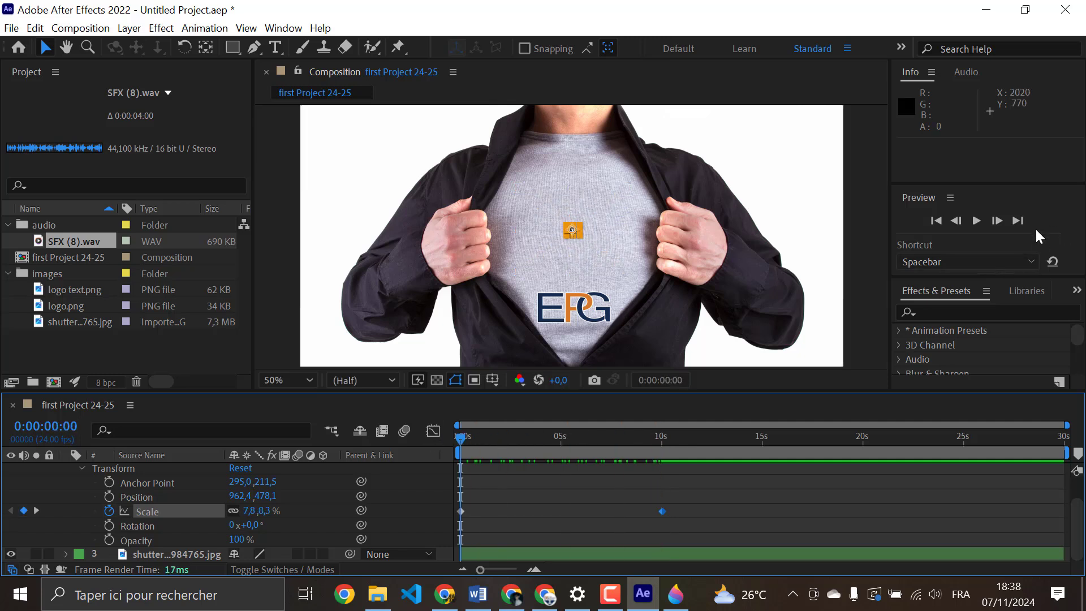
click(978, 222)
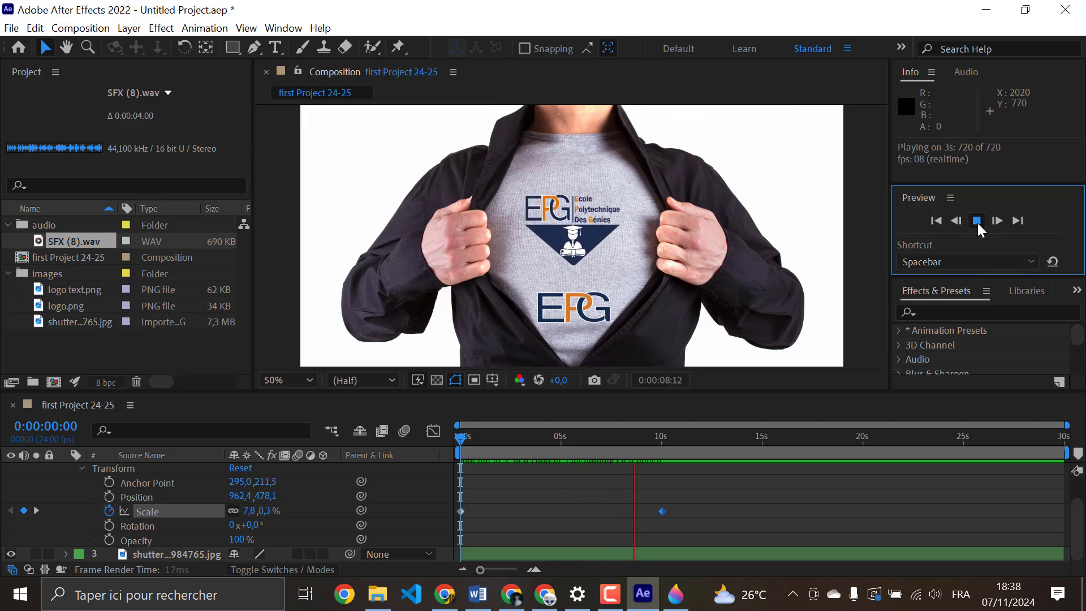
click(978, 221)
click(978, 222)
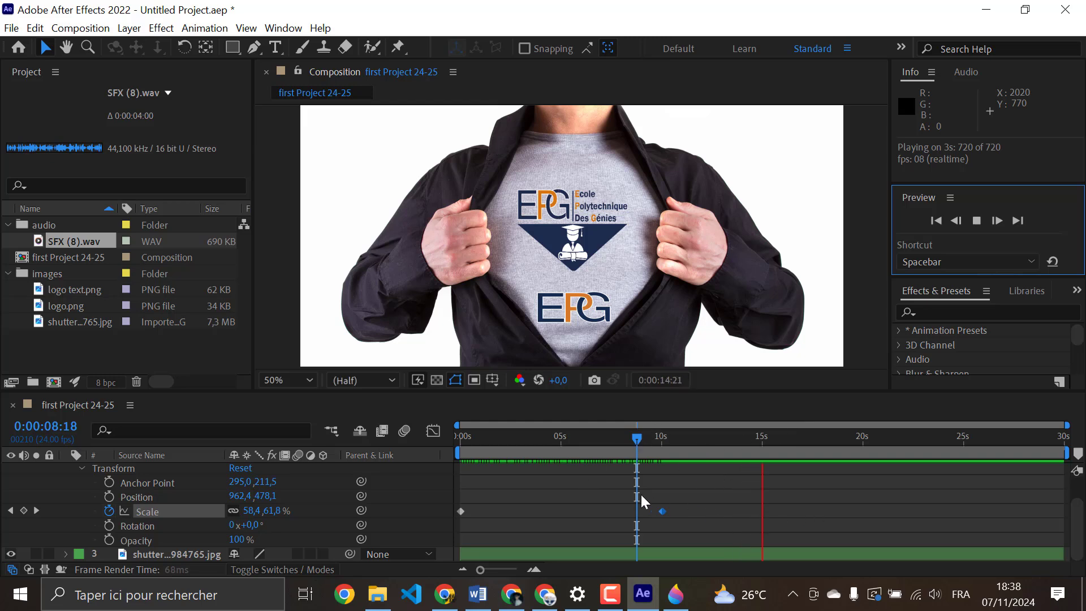
click(978, 222)
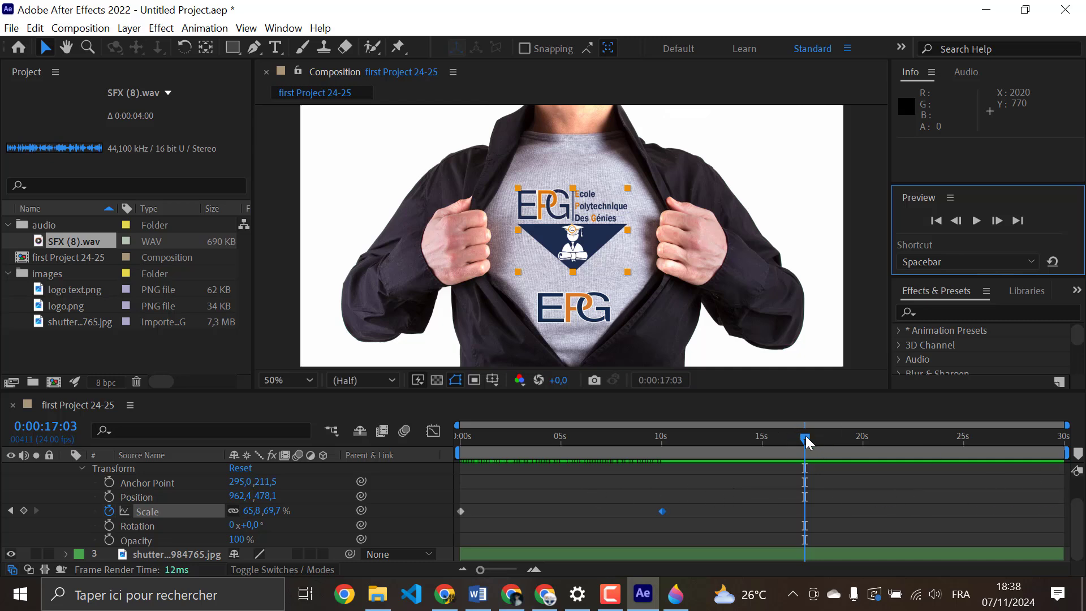
drag(806, 443, 422, 447)
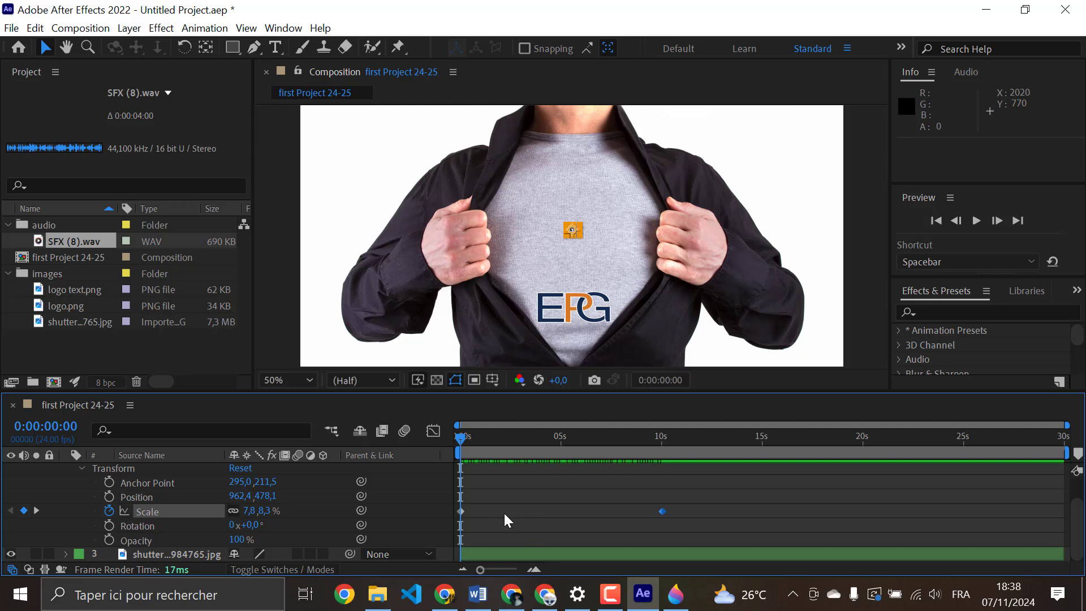
- Move the second Scale keyframe of logo.png earlier, to about 5 seconds
click(662, 511)
drag(668, 509, 558, 517)
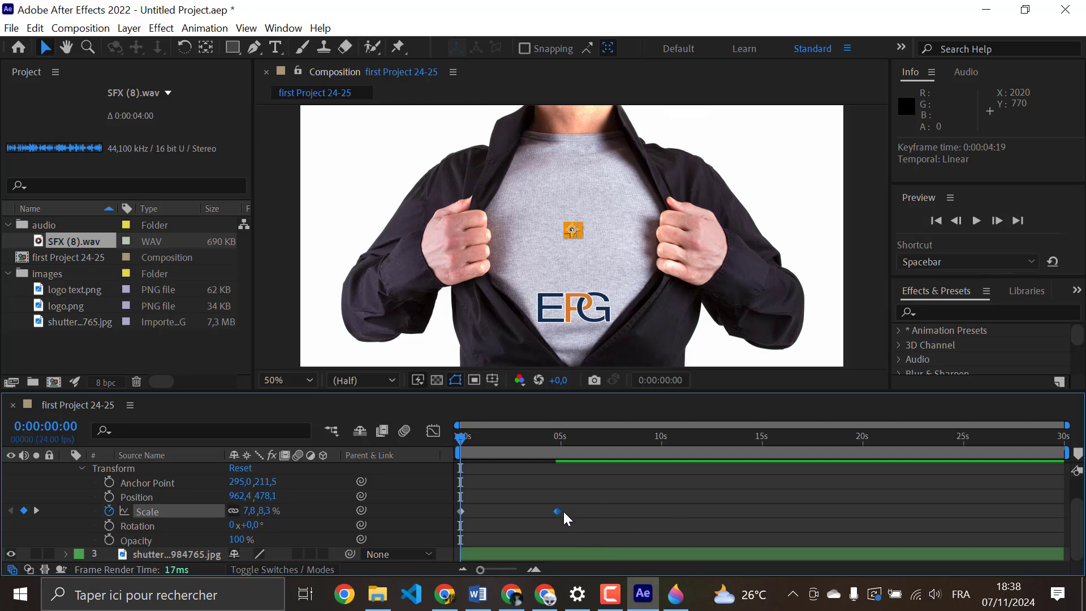
mouse_move(561, 521)
mouse_move(558, 513)
mouse_down()
mouse_move(625, 517)
mouse_move(563, 518)
mouse_up()
- Preview the shortened scale animation, stop playback, and bring the playhead back to the start
click(978, 222)
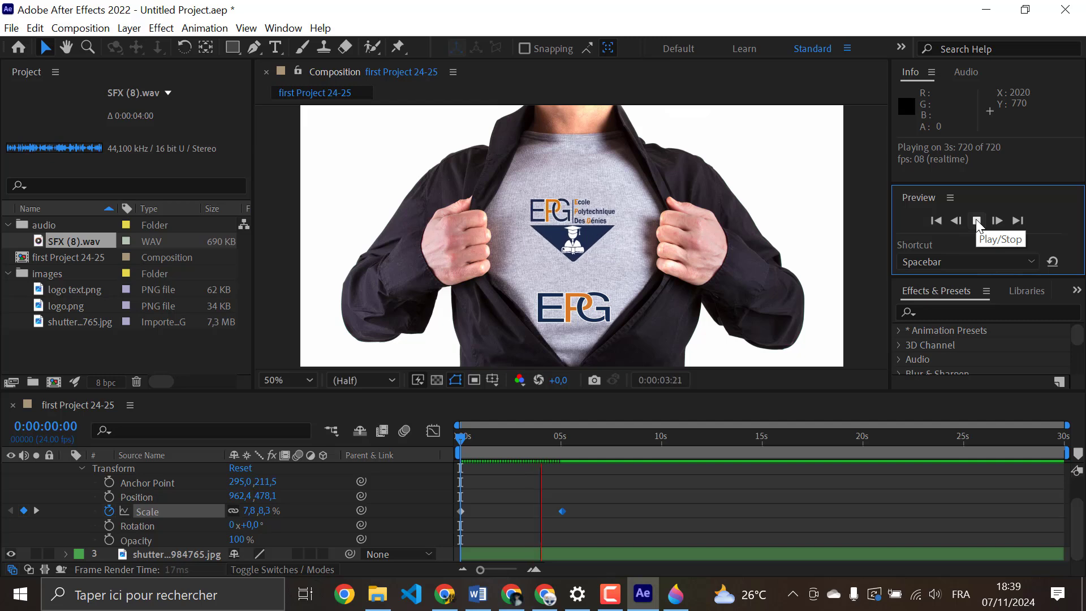
click(978, 223)
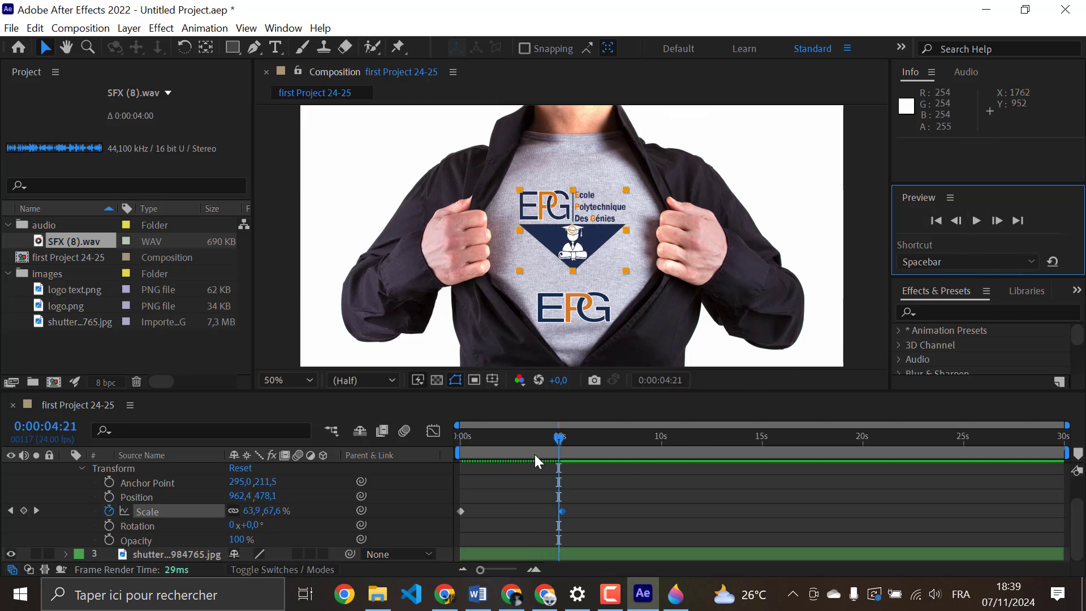
drag(560, 443, 426, 435)
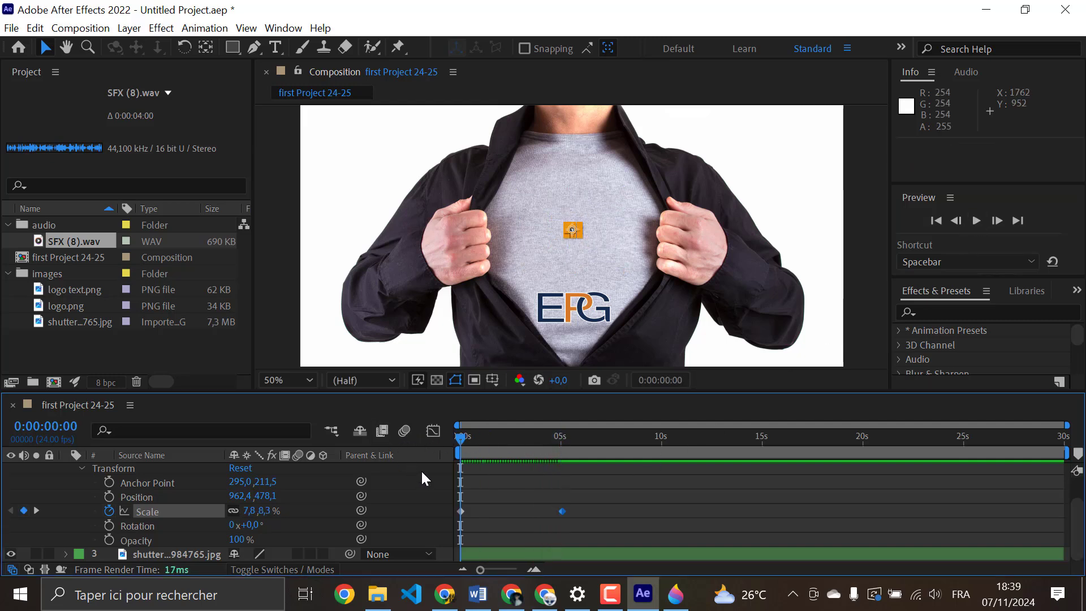
- Remove all Scale keyframes from logo.png and create a new one at 0:00:00:00 with a value of 4.4, 5.4%
click(109, 511)
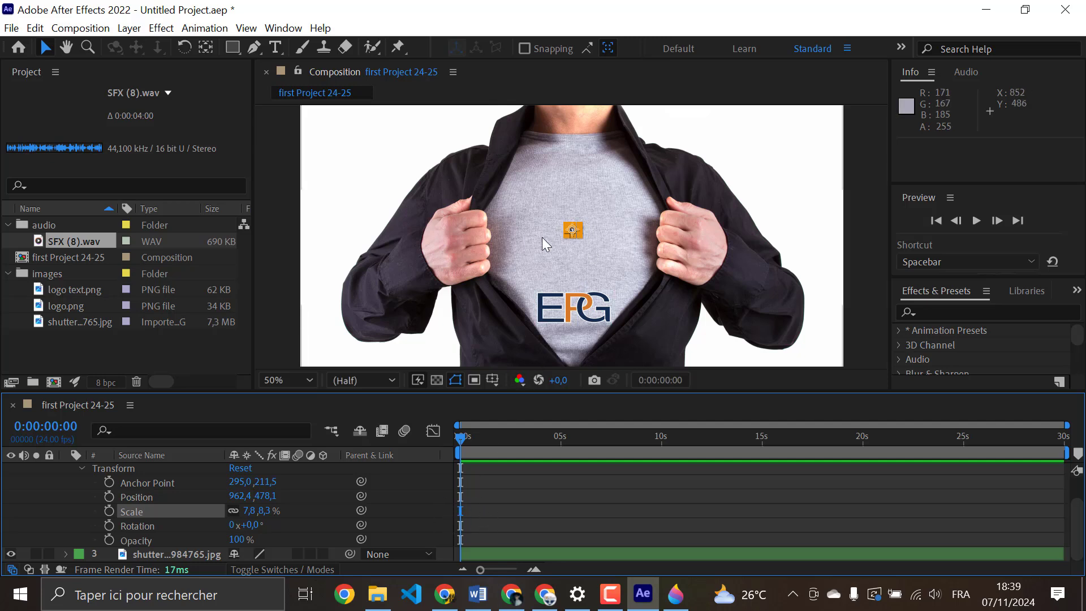
click(459, 379)
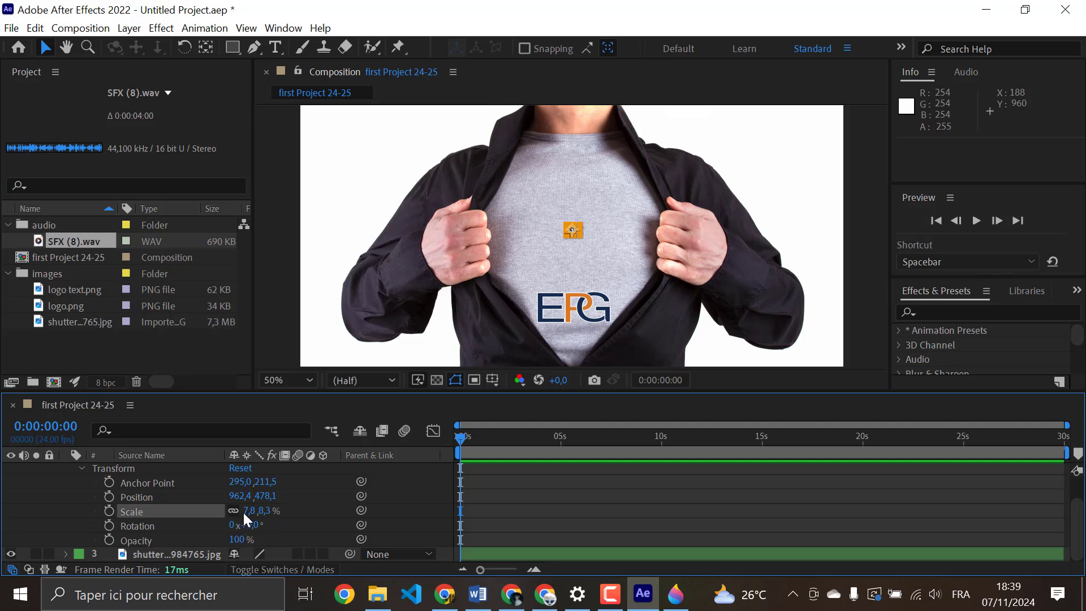
click(110, 510)
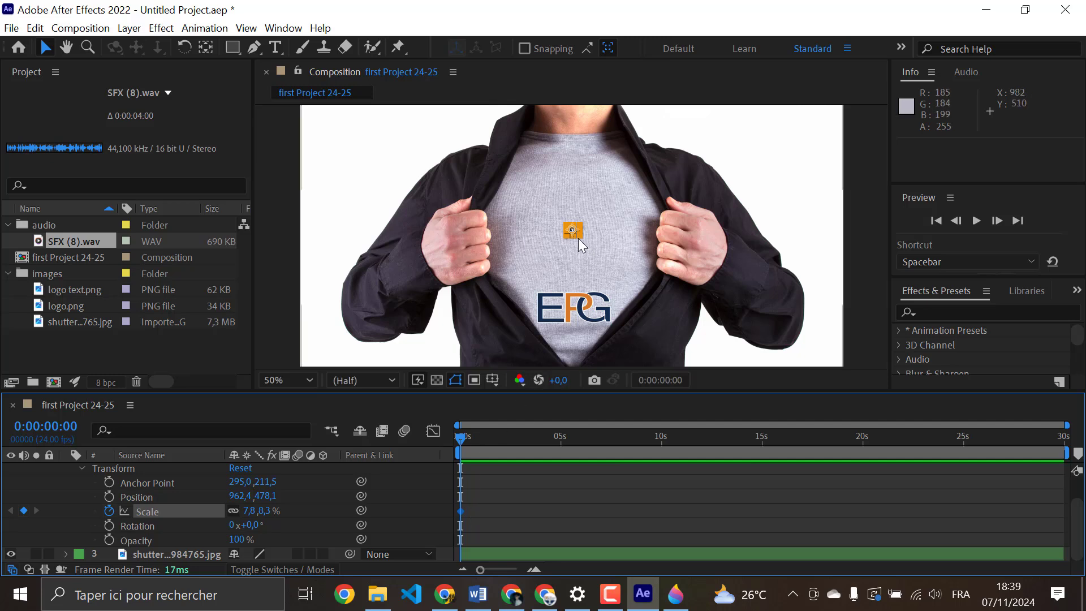
drag(580, 236, 579, 233)
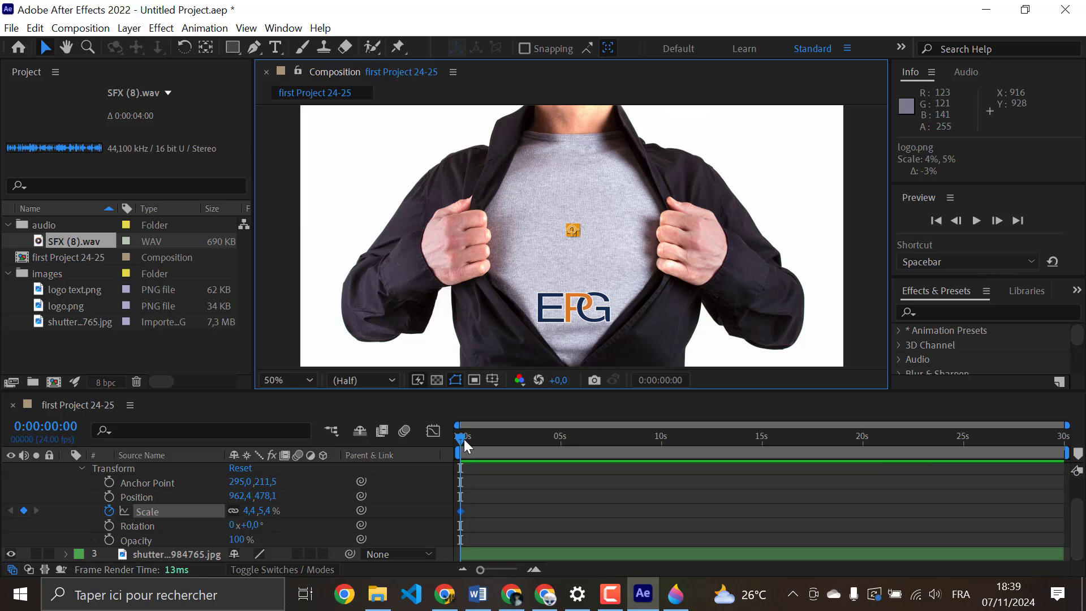
- Add a Scale keyframe on logo.png at 0:00:05:00 with a value of 62.4, 76.7%, and return the playhead to the start
drag(463, 439, 564, 440)
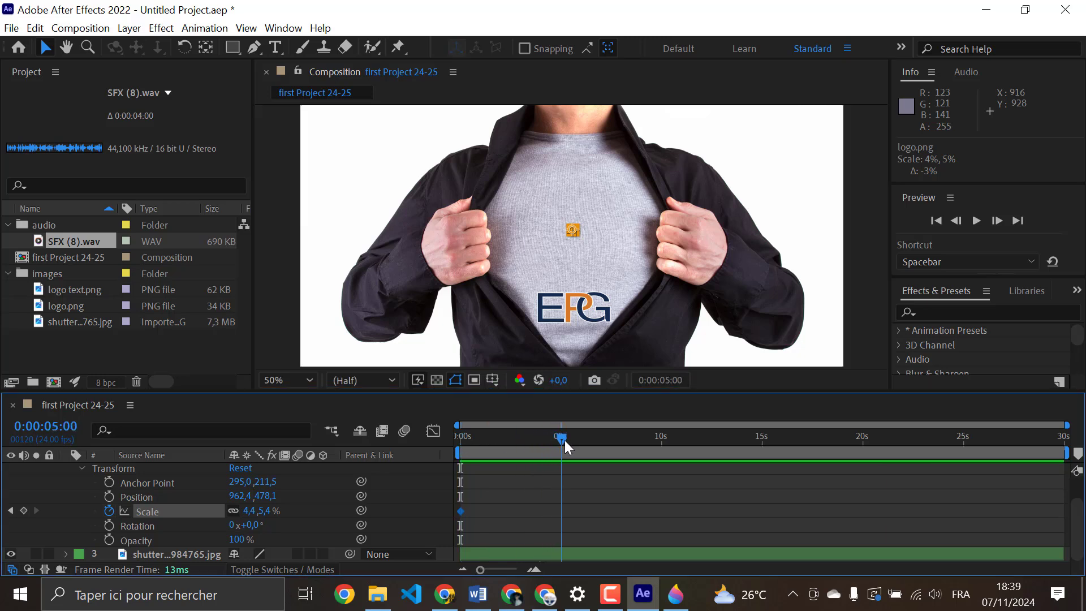
drag(252, 512, 301, 511)
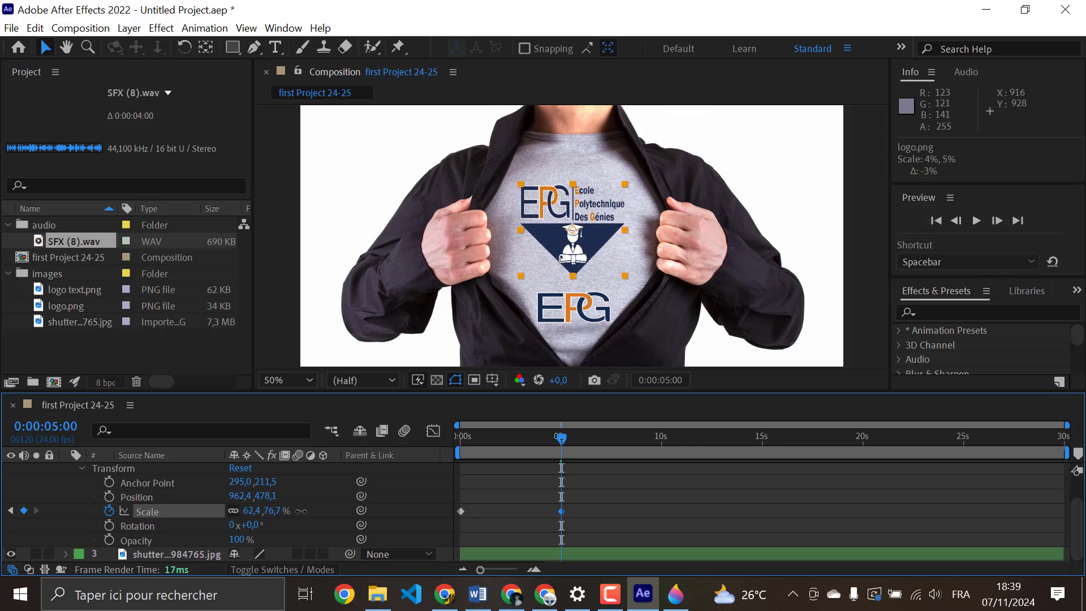
drag(561, 437, 431, 436)
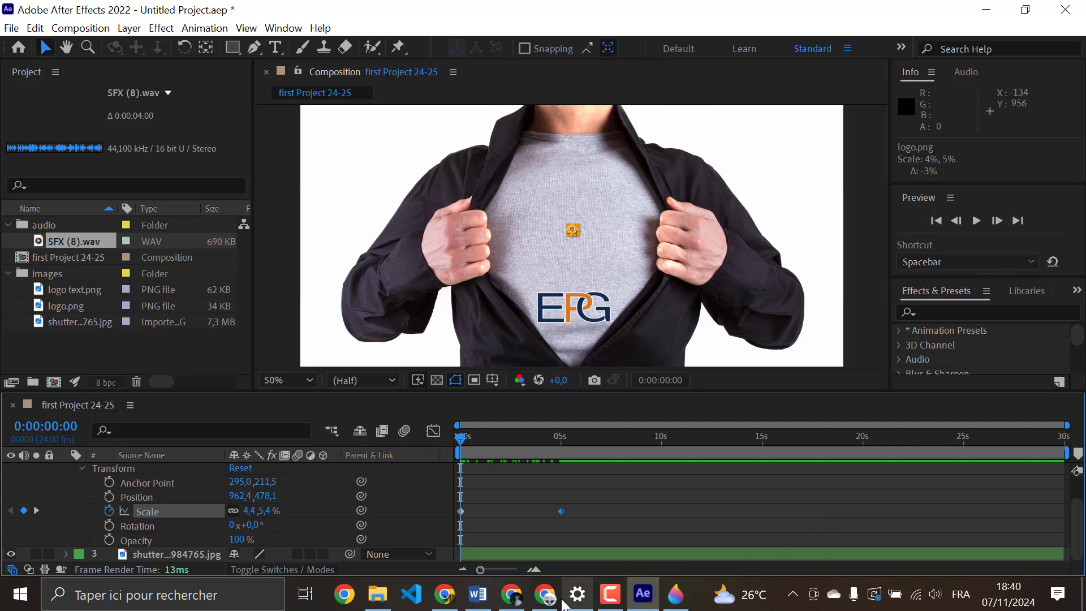
click(610, 594)
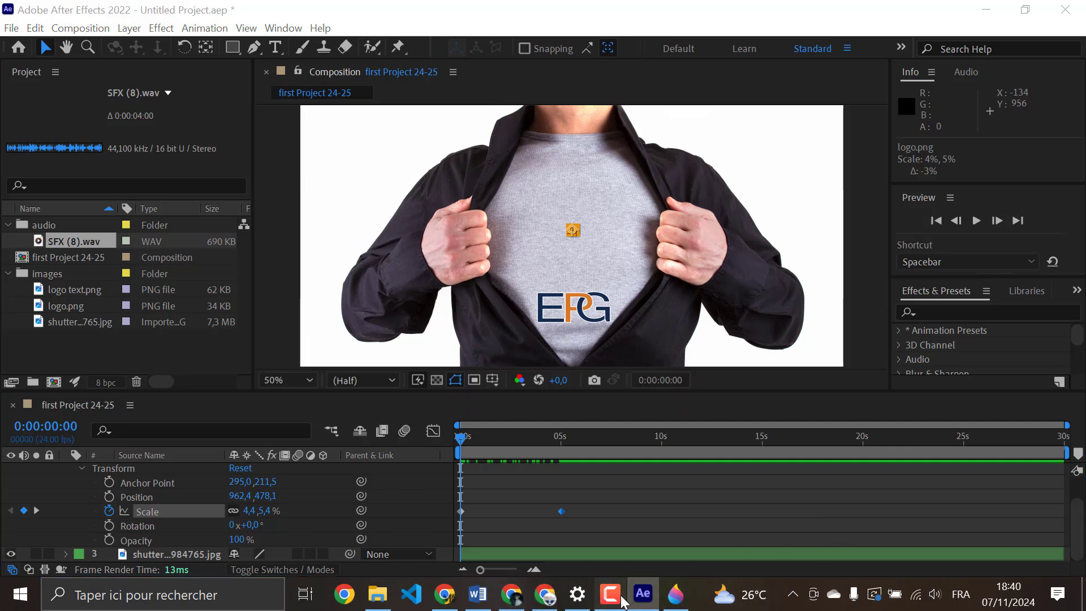